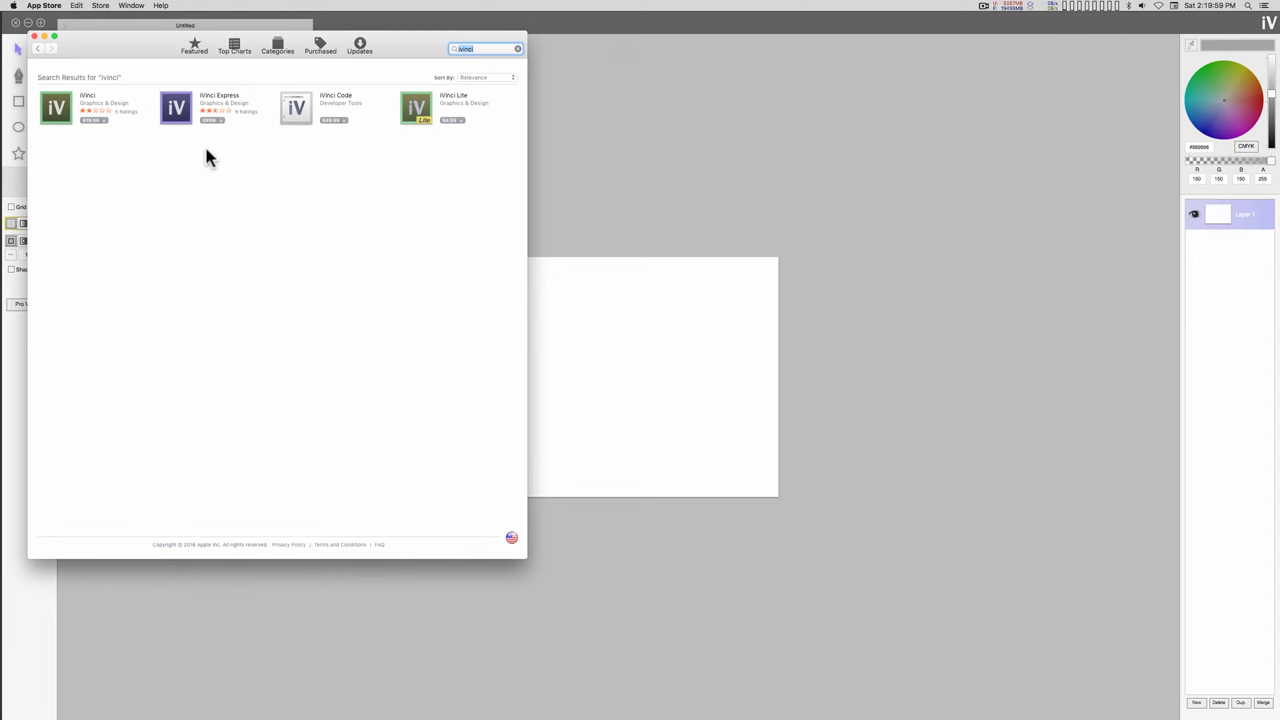
Bring the blank Untitled iVinci Express canvas in front of the App Store window
{"action": "left_click", "coordinate": [539, 300]}
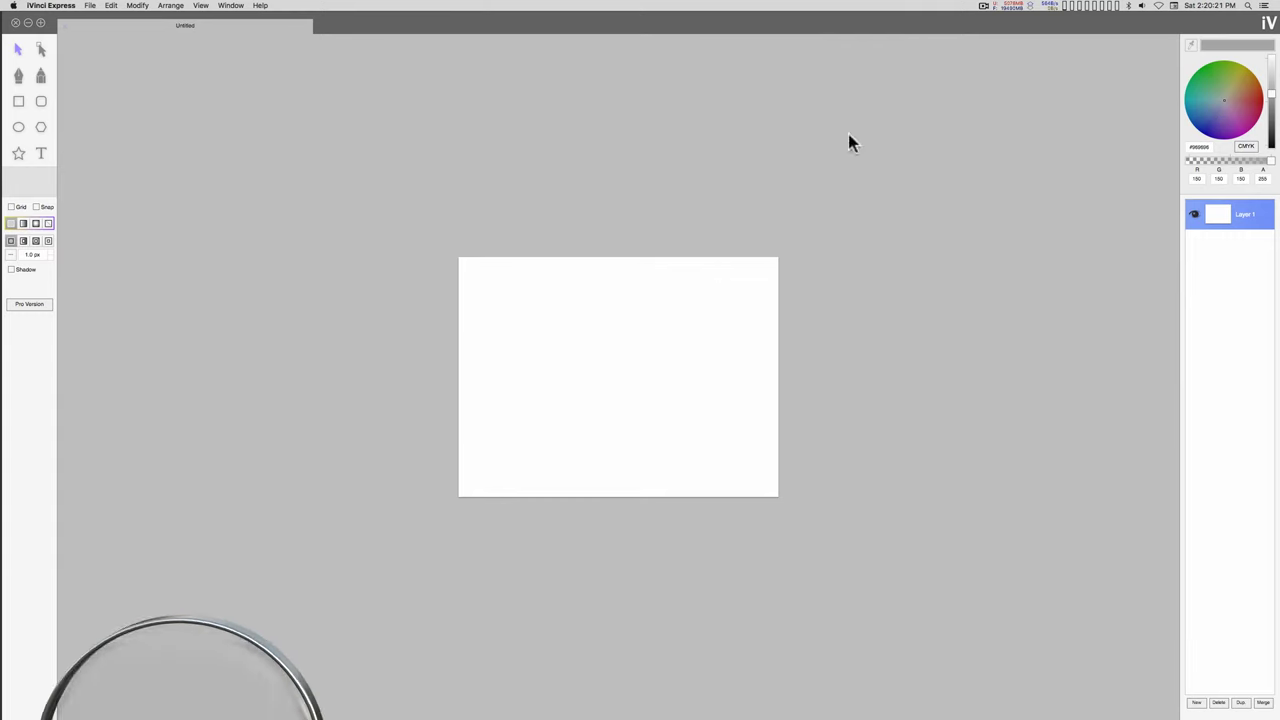
Turn on the canvas grid and snap-to-grid in iVinci Express
{"action": "left_click", "coordinate": [22, 198]}
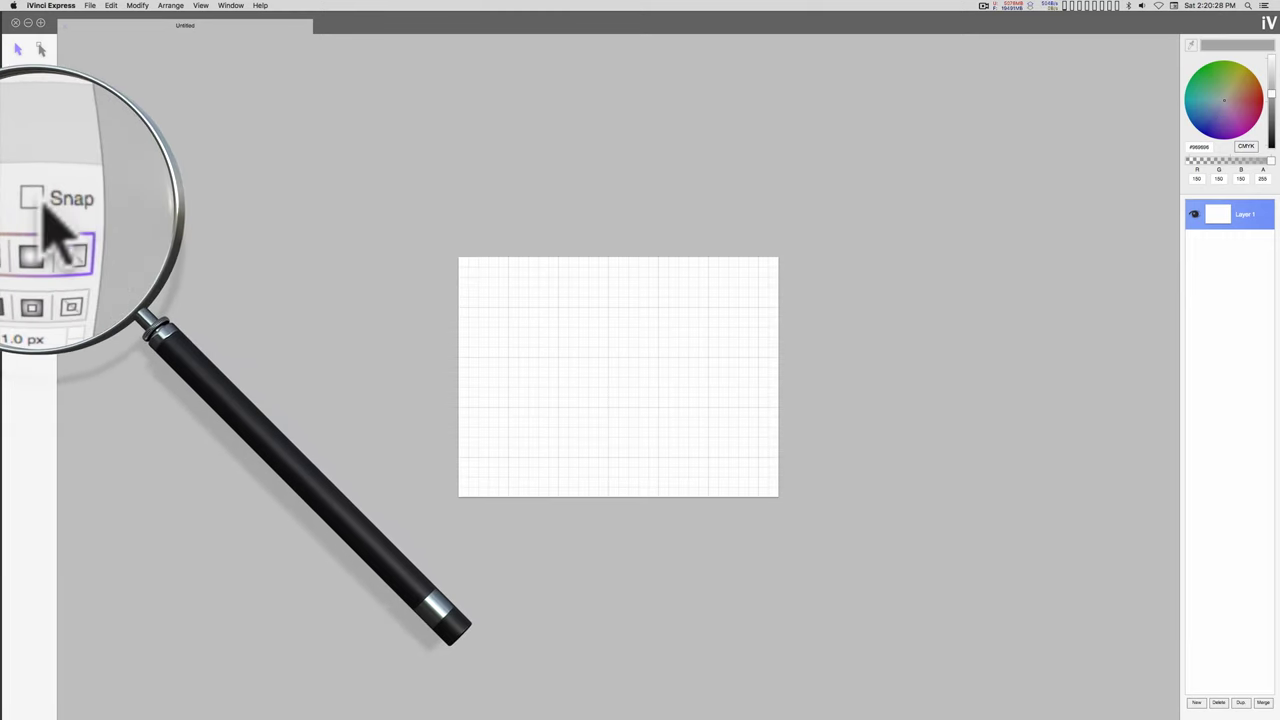
{"action": "left_click", "coordinate": [32, 198]}
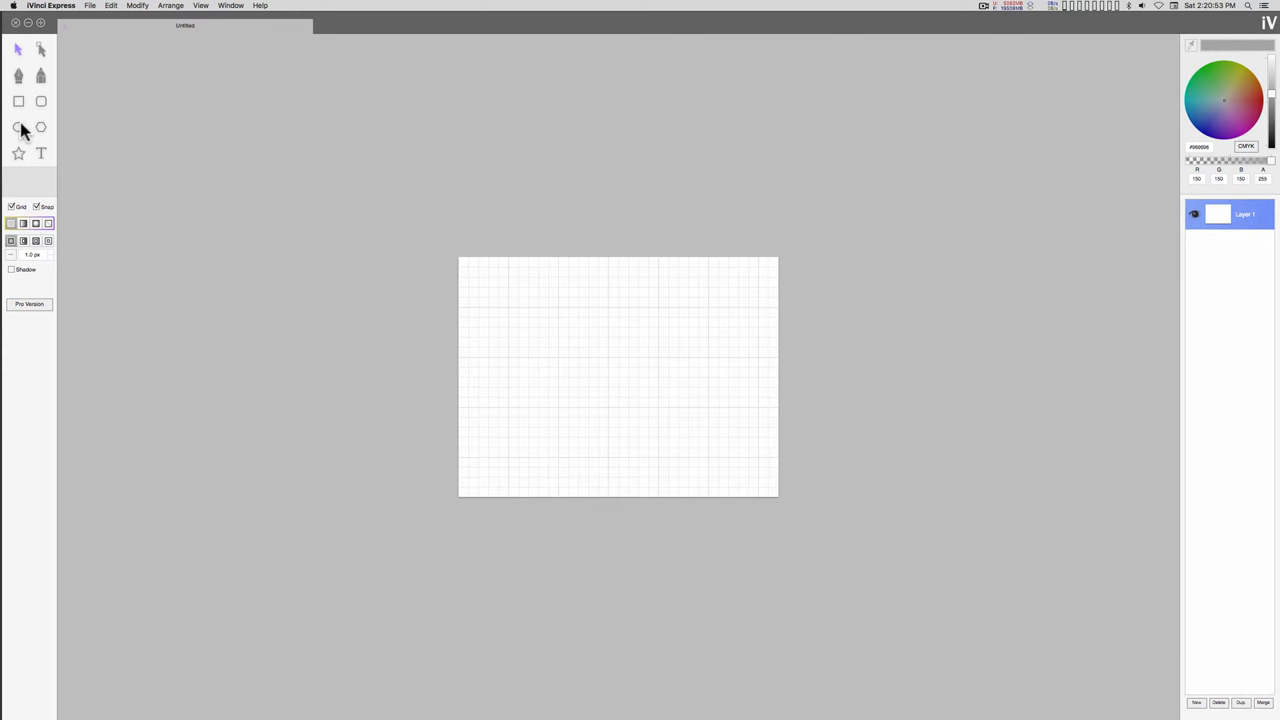
Add Layer 2 and draw a perfect circle centred on the page
{"action": "left_click", "coordinate": [1196, 702]}
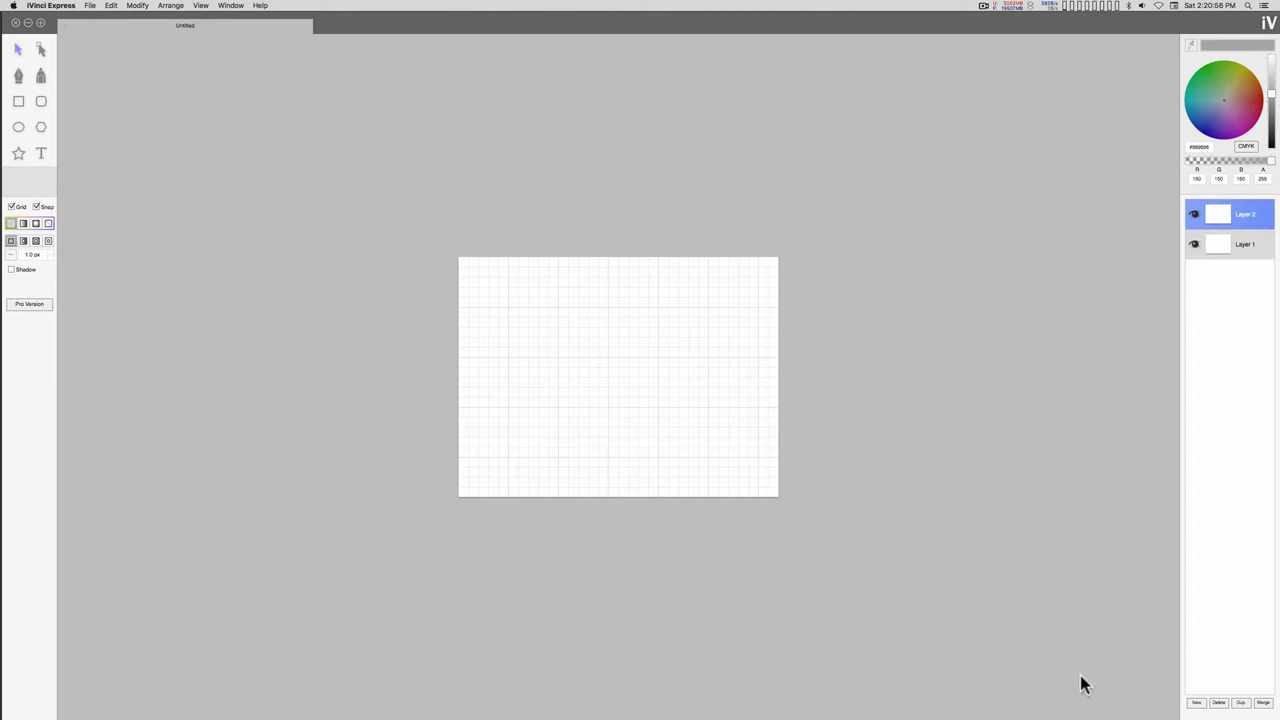
{"action": "left_click", "coordinate": [18, 128]}
{"action": "left_click_drag", "start_coordinate": [510, 279], "coordinate": [717, 461]}
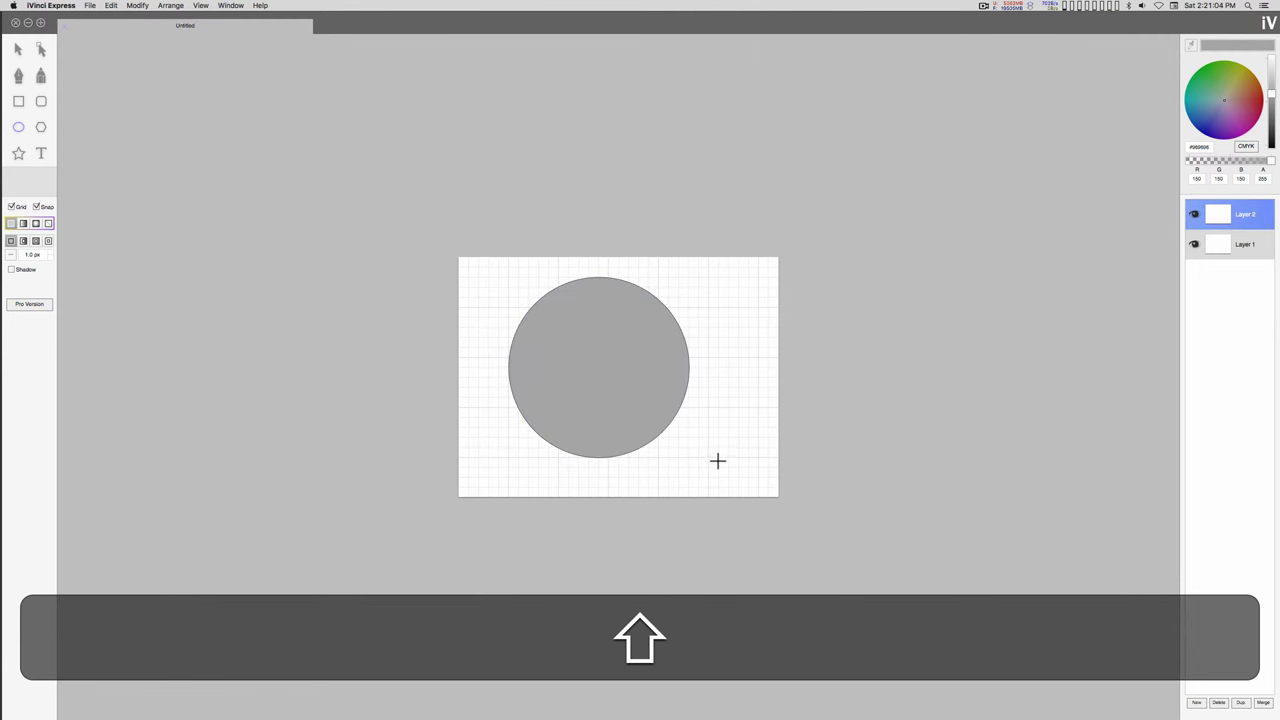
{"action": "left_click", "coordinate": [18, 49]}
{"action": "left_click", "coordinate": [577, 354]}
{"action": "left_click_drag", "start_coordinate": [577, 354], "coordinate": [606, 374]}
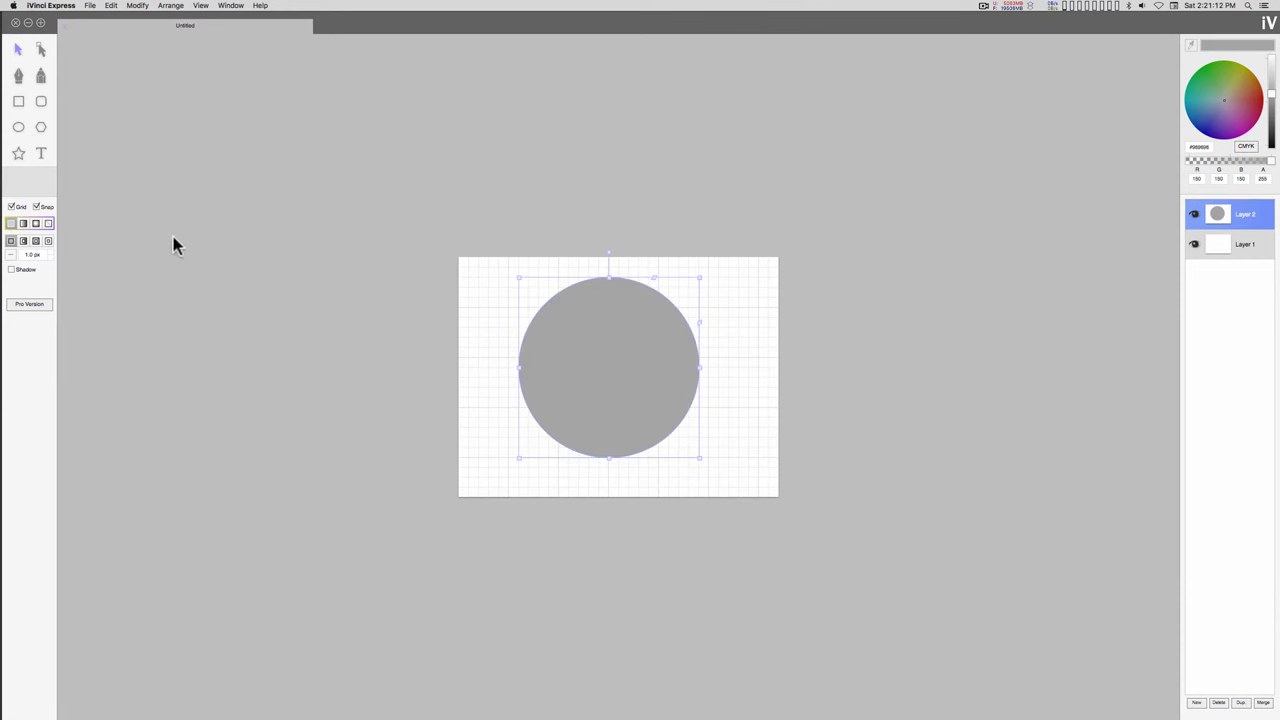
Draw a five-point star and centre it over the circle
{"action": "left_click", "coordinate": [19, 156]}
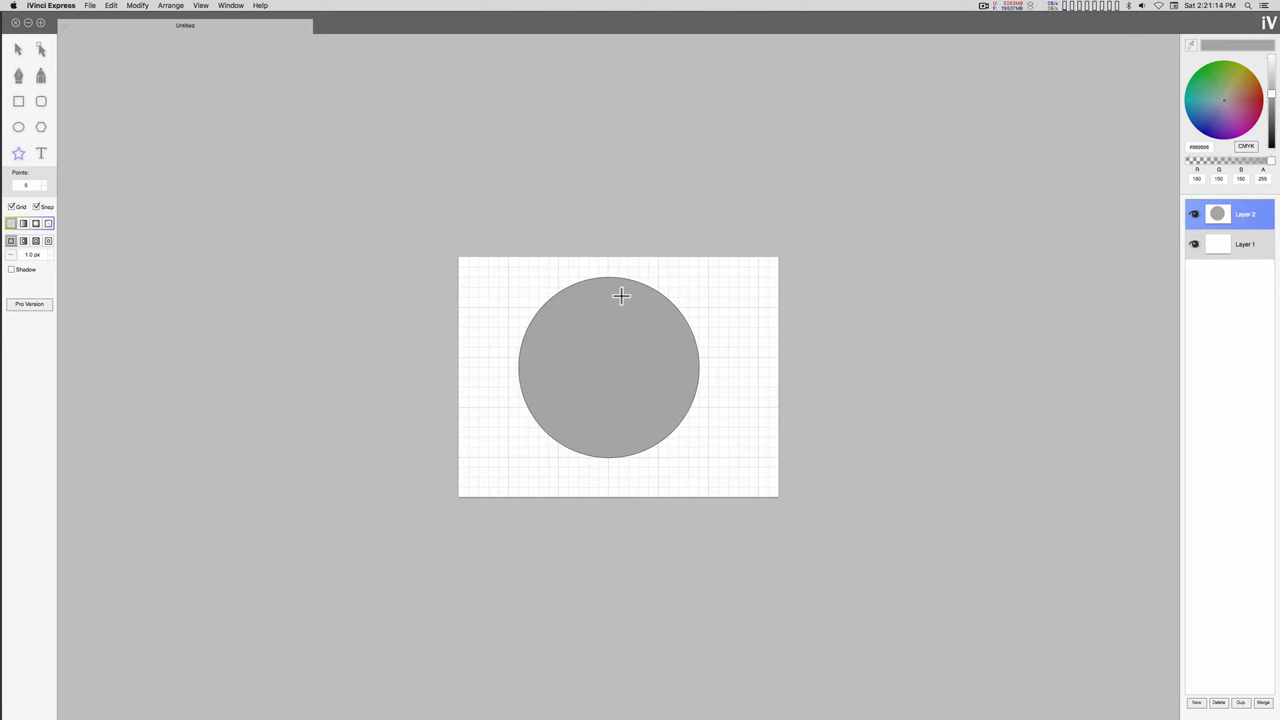
{"action": "left_click_drag", "start_coordinate": [540, 291], "coordinate": [849, 397]}
{"action": "left_click", "coordinate": [18, 50]}
{"action": "left_click_drag", "start_coordinate": [595, 343], "coordinate": [606, 360]}
Make a compound path cutting the star from the circle, and colour it solid black
{"action": "left_click_drag", "start_coordinate": [389, 186], "coordinate": [824, 586]}
{"action": "left_click", "coordinate": [144, 6]}
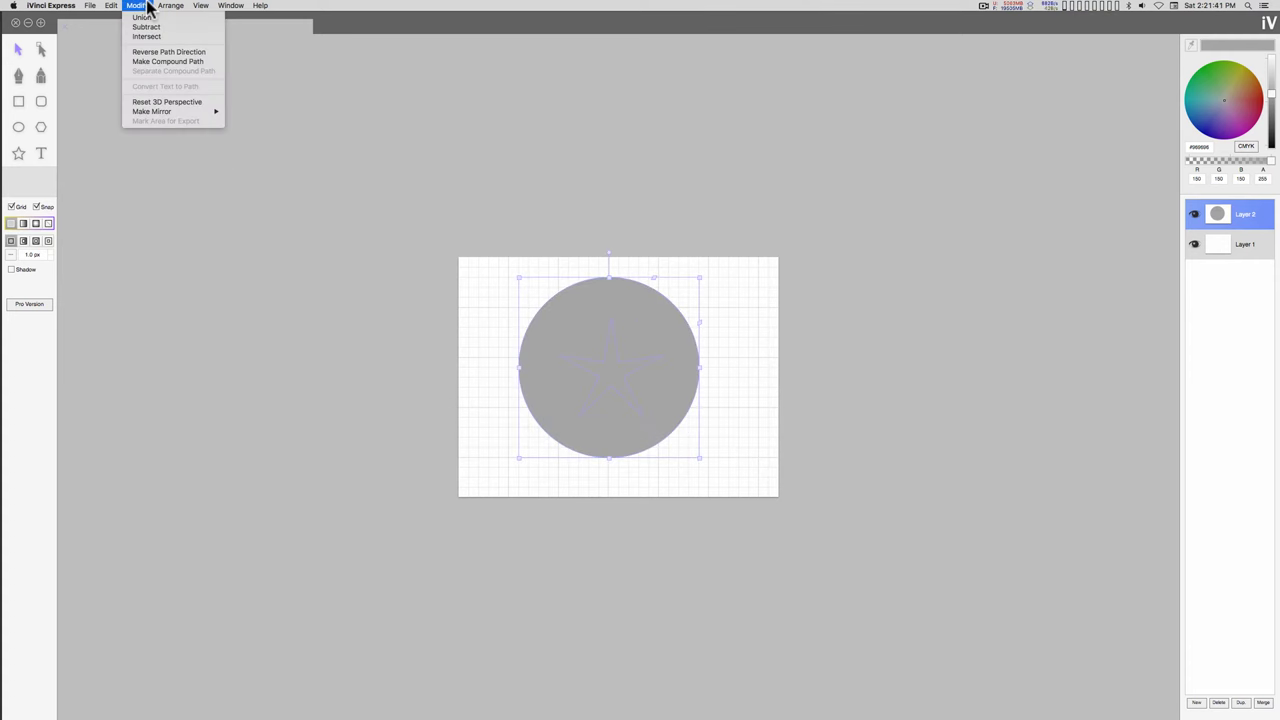
{"action": "left_click", "coordinate": [148, 60]}
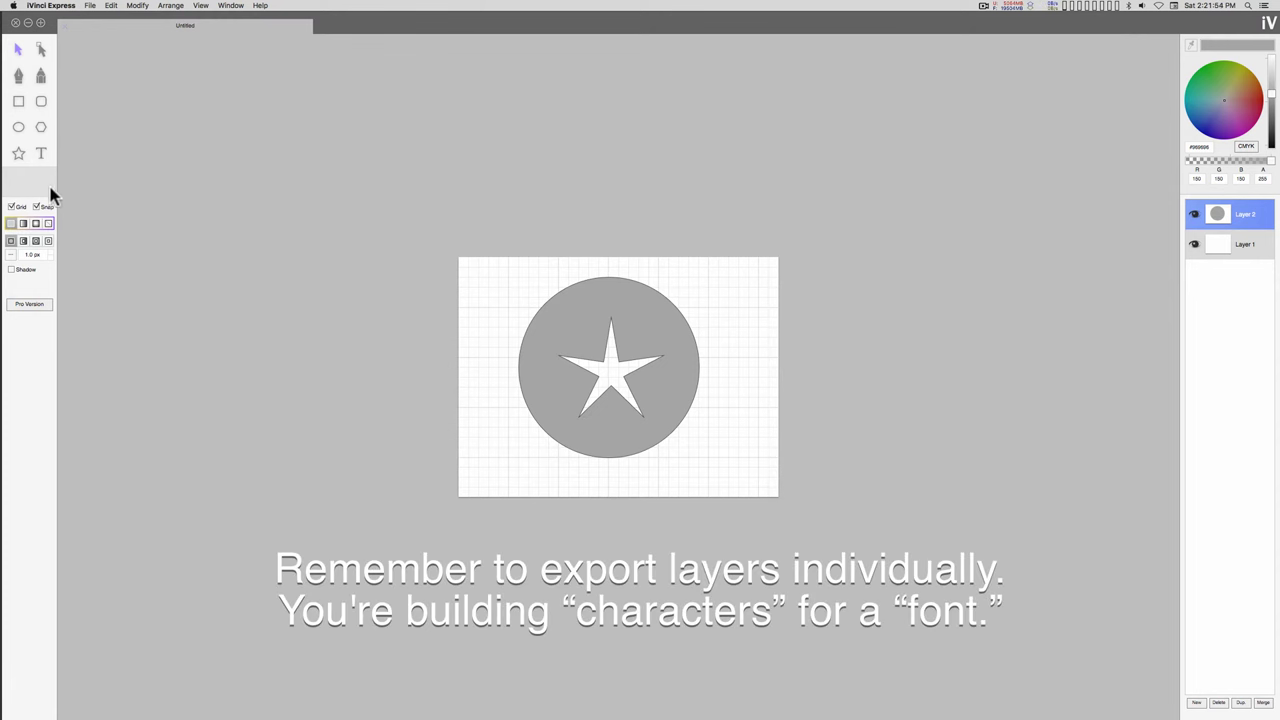
{"action": "left_click", "coordinate": [560, 322]}
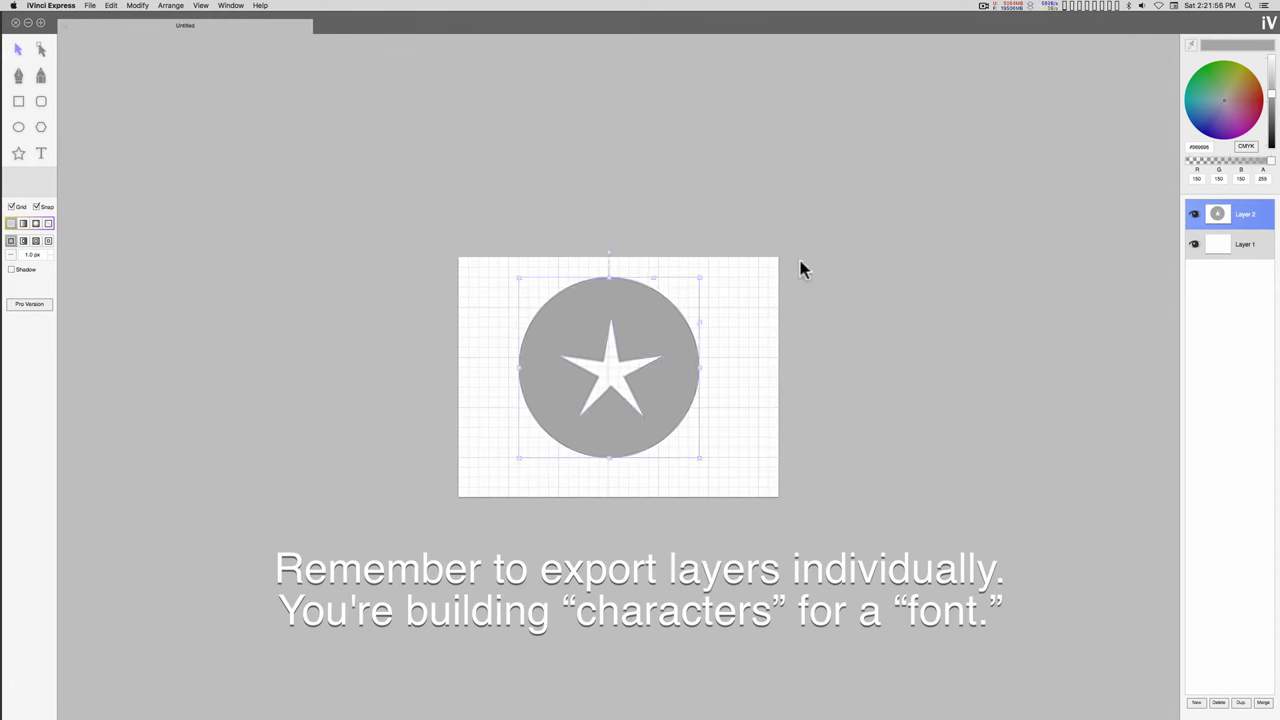
{"action": "left_click_drag", "start_coordinate": [1272, 100], "coordinate": [1272, 146]}
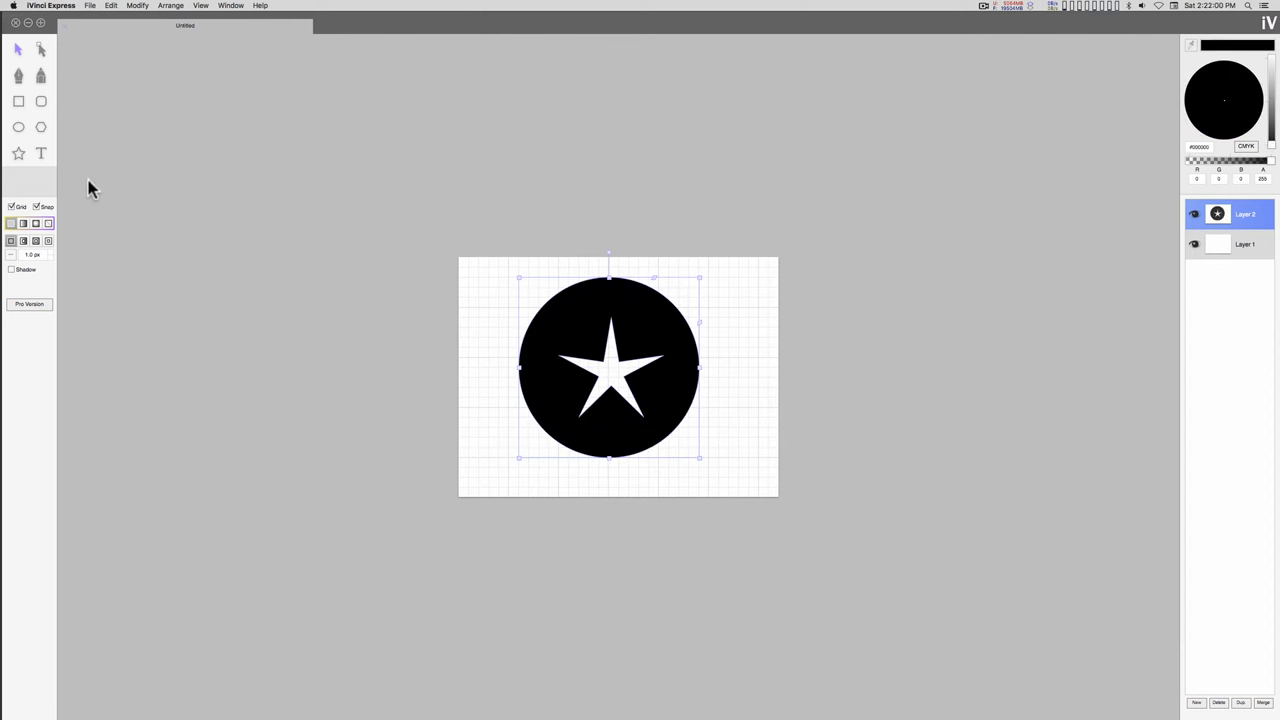
Hide Layer 2 and add a text box reading 'Test Text' on a new Layer 3
{"action": "left_click", "coordinate": [1193, 217]}
{"action": "key", "text": "super+shift+n"}
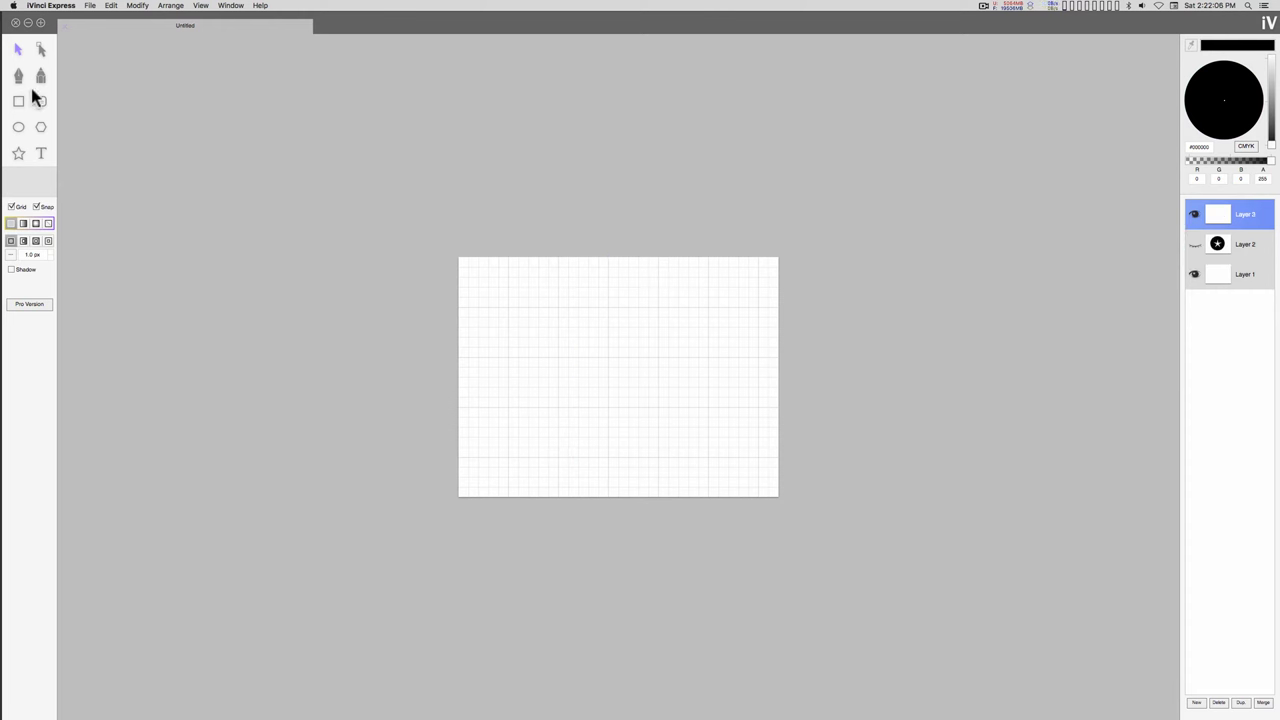
{"action": "left_click", "coordinate": [41, 158]}
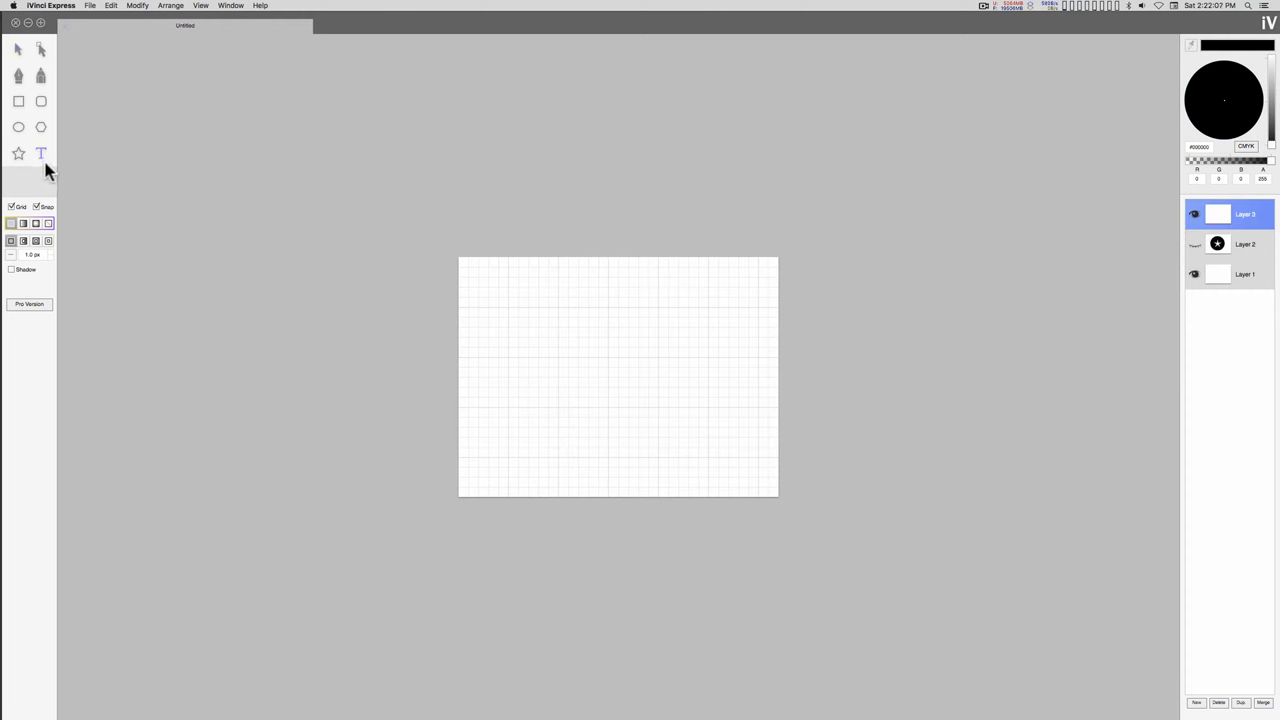
{"action": "left_click", "coordinate": [479, 279]}
{"action": "left_click_drag", "start_coordinate": [514, 314], "coordinate": [754, 469]}
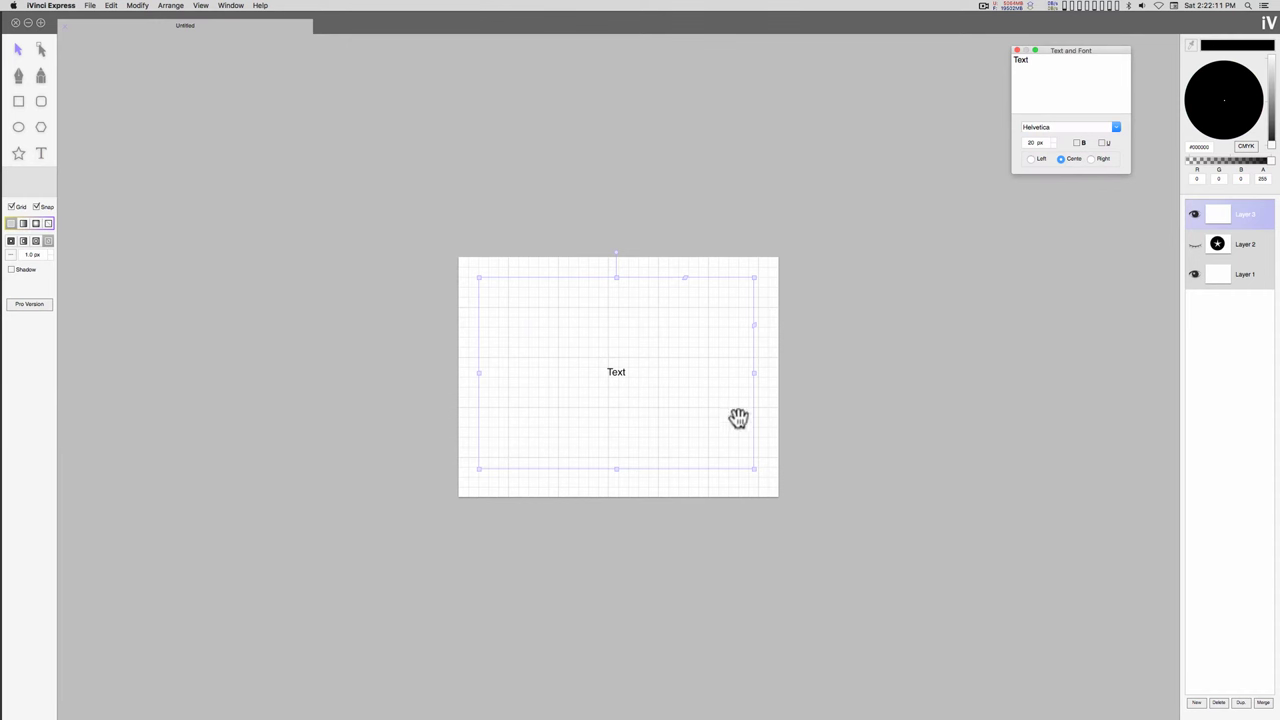
{"action": "triple_click", "coordinate": [1074, 70]}
{"action": "type", "text": "Test Te"}
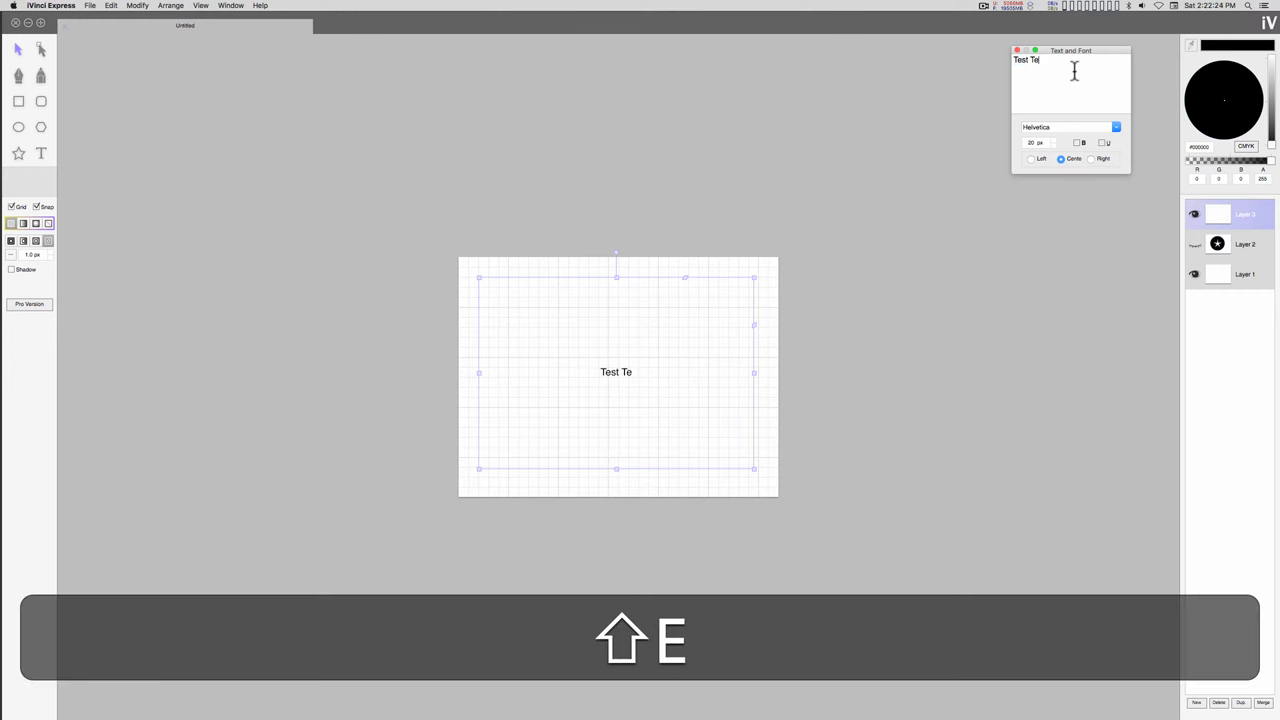
{"action": "type", "text": "xt"}
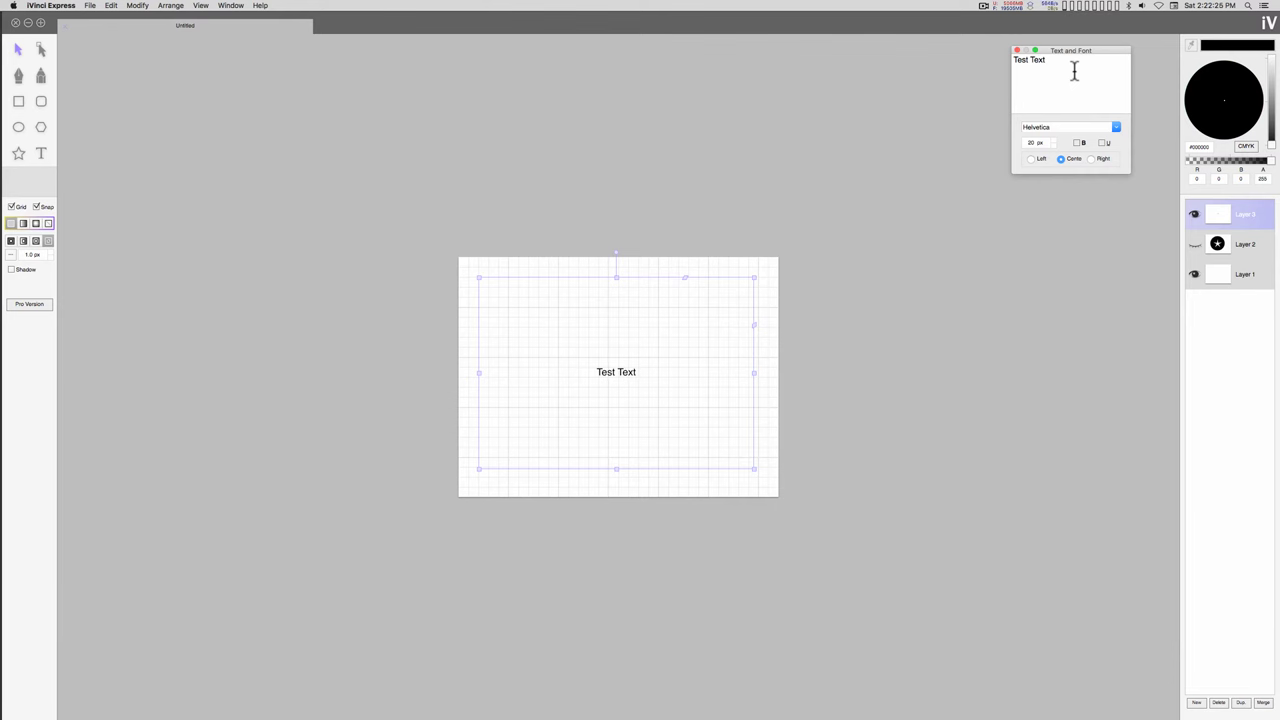
Set the text to 150 px and widen the box so it fits centred on one line
{"action": "left_click", "coordinate": [1031, 142]}
{"action": "type", "text": "150"}
{"action": "key", "text": "Return"}
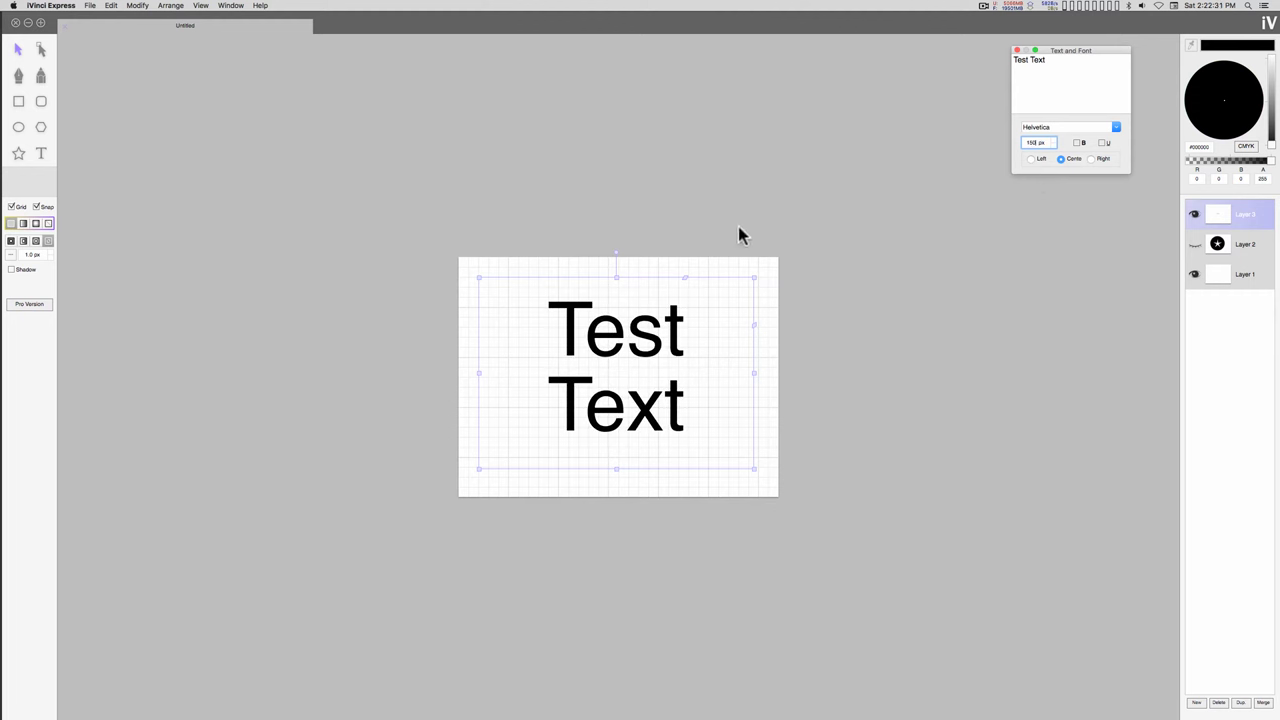
{"action": "left_click_drag", "start_coordinate": [480, 374], "coordinate": [458, 373]}
{"action": "left_click_drag", "start_coordinate": [751, 372], "coordinate": [778, 372]}
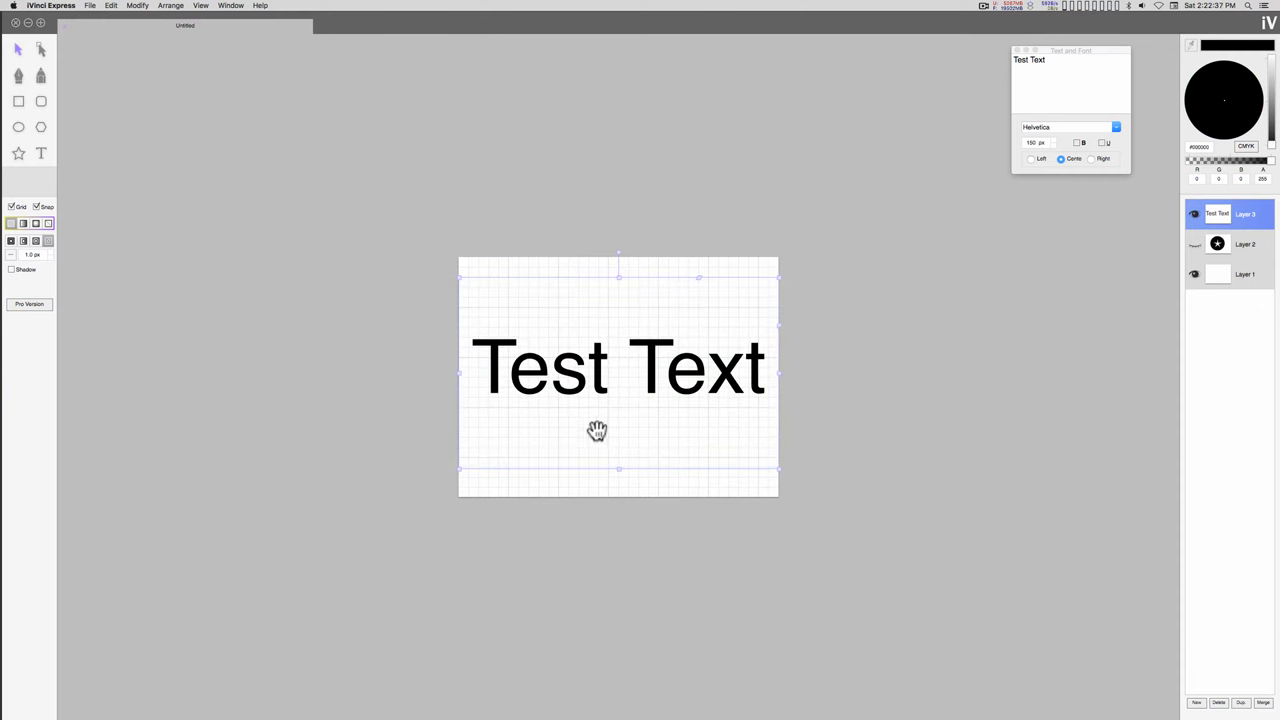
Convert 'Test Text' to paths and switch to Direct Selection to edit anchor points
{"action": "left_click", "coordinate": [139, 6]}
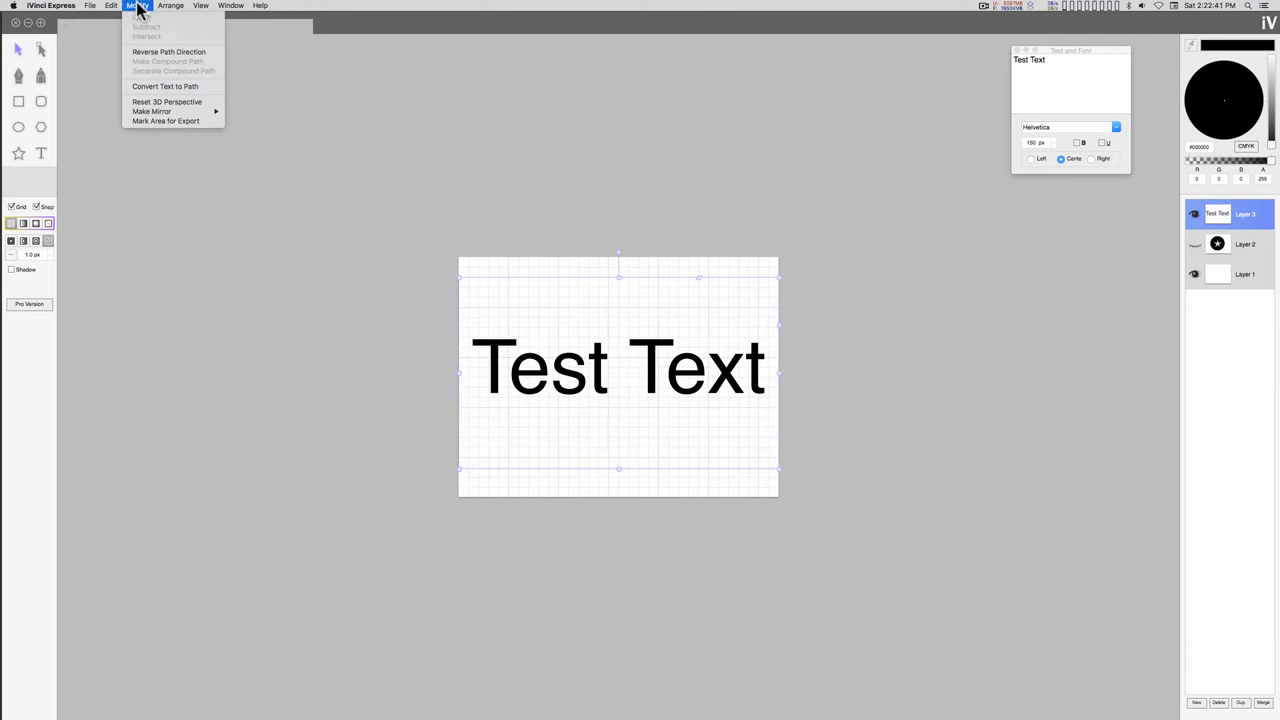
{"action": "left_click", "coordinate": [145, 87]}
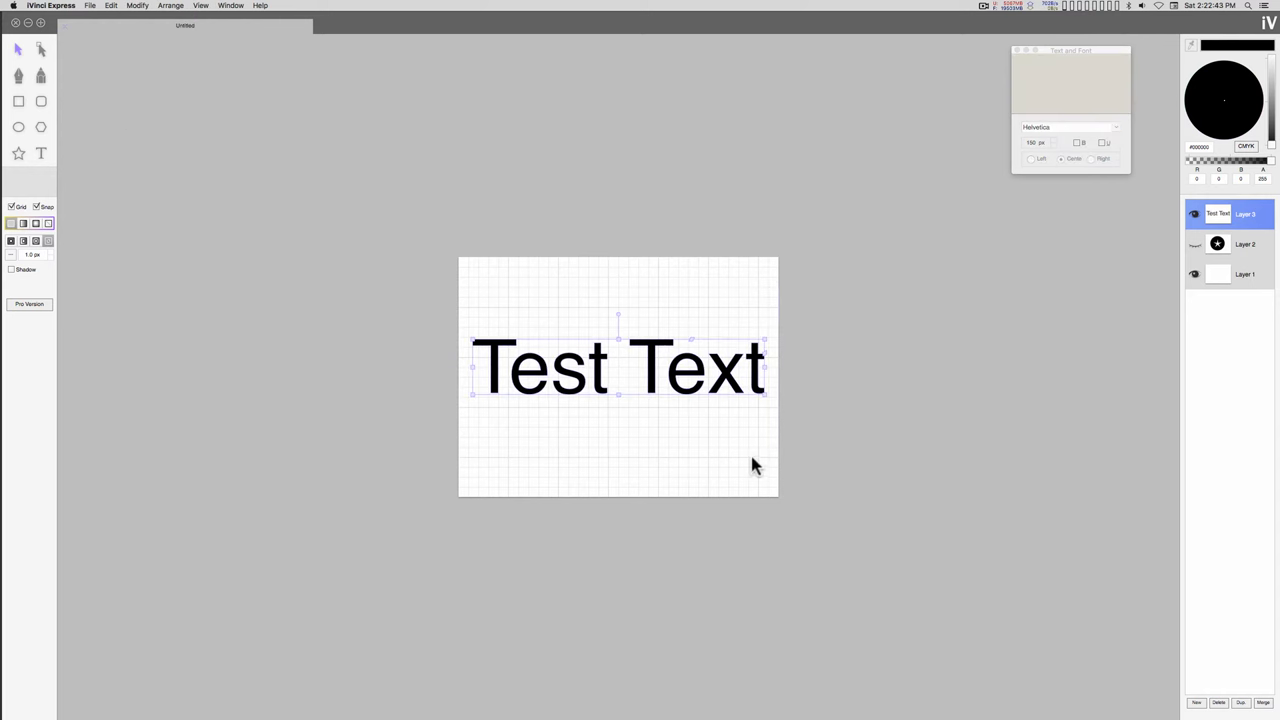
{"action": "left_click", "coordinate": [41, 49]}
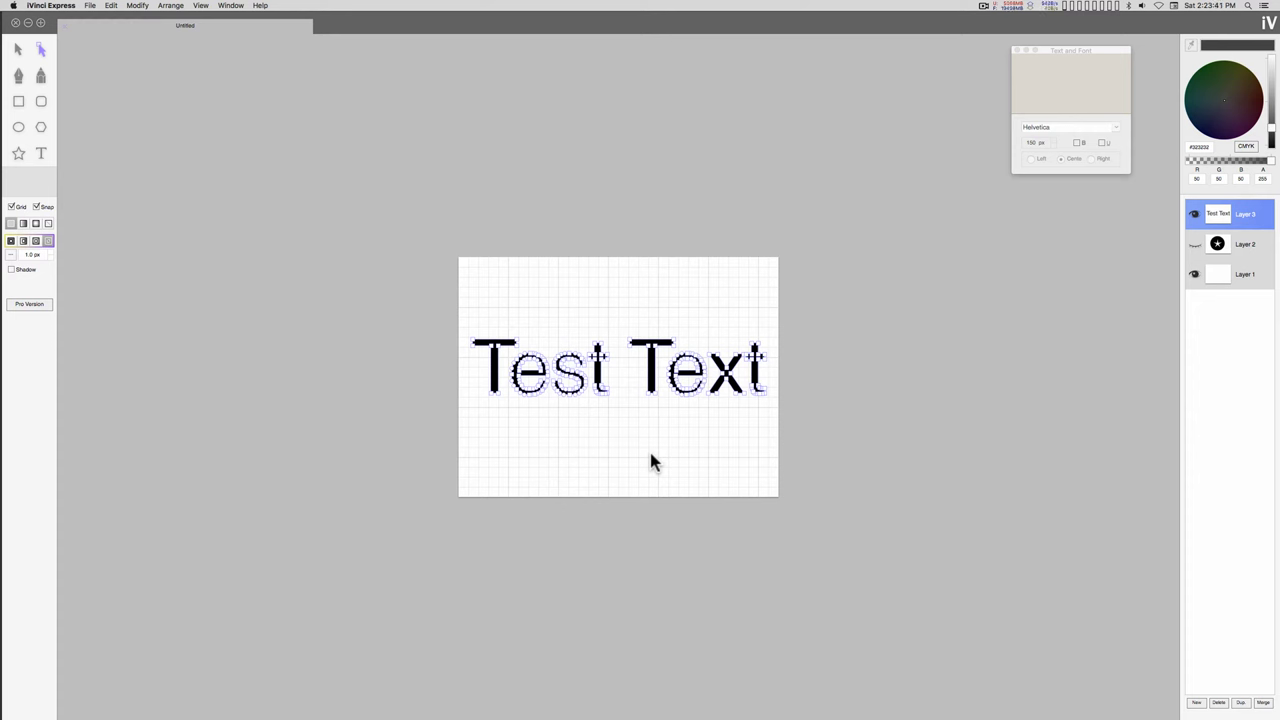
Rename Untitled Project 1 to 'First Test' in the project list
{"action": "left_click", "coordinate": [40, 6]}
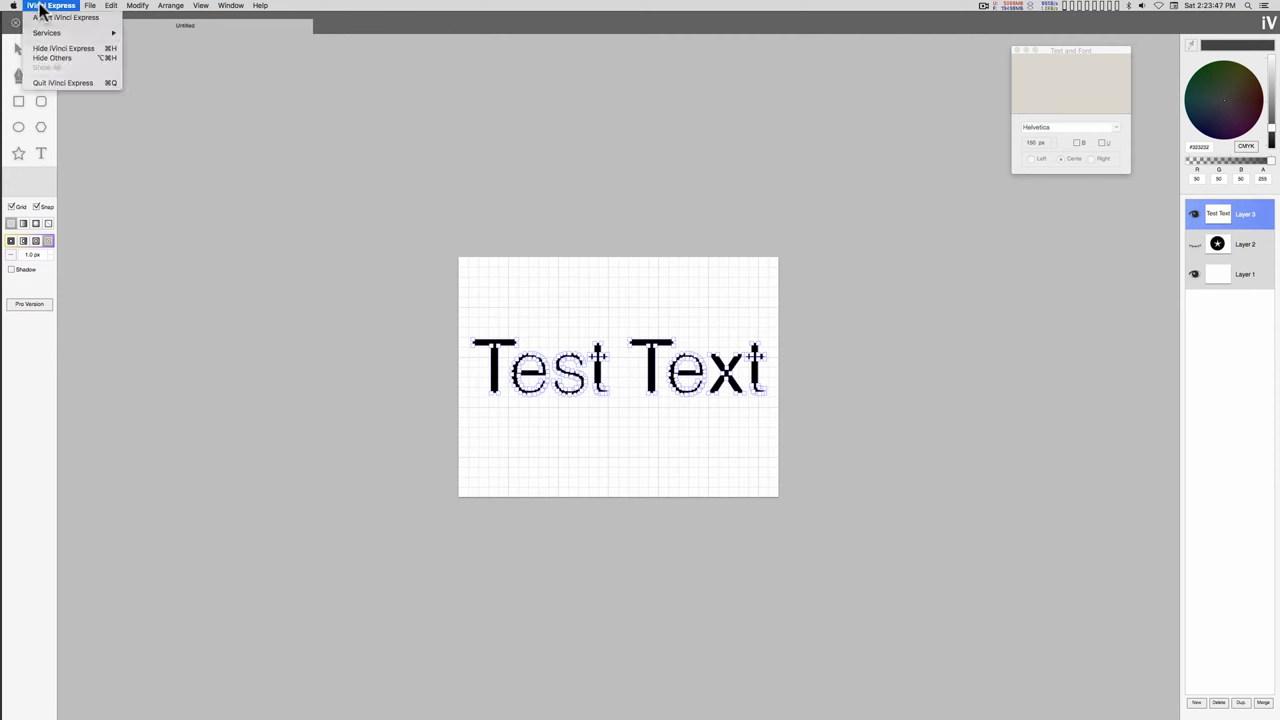
{"action": "left_click", "coordinate": [42, 10]}
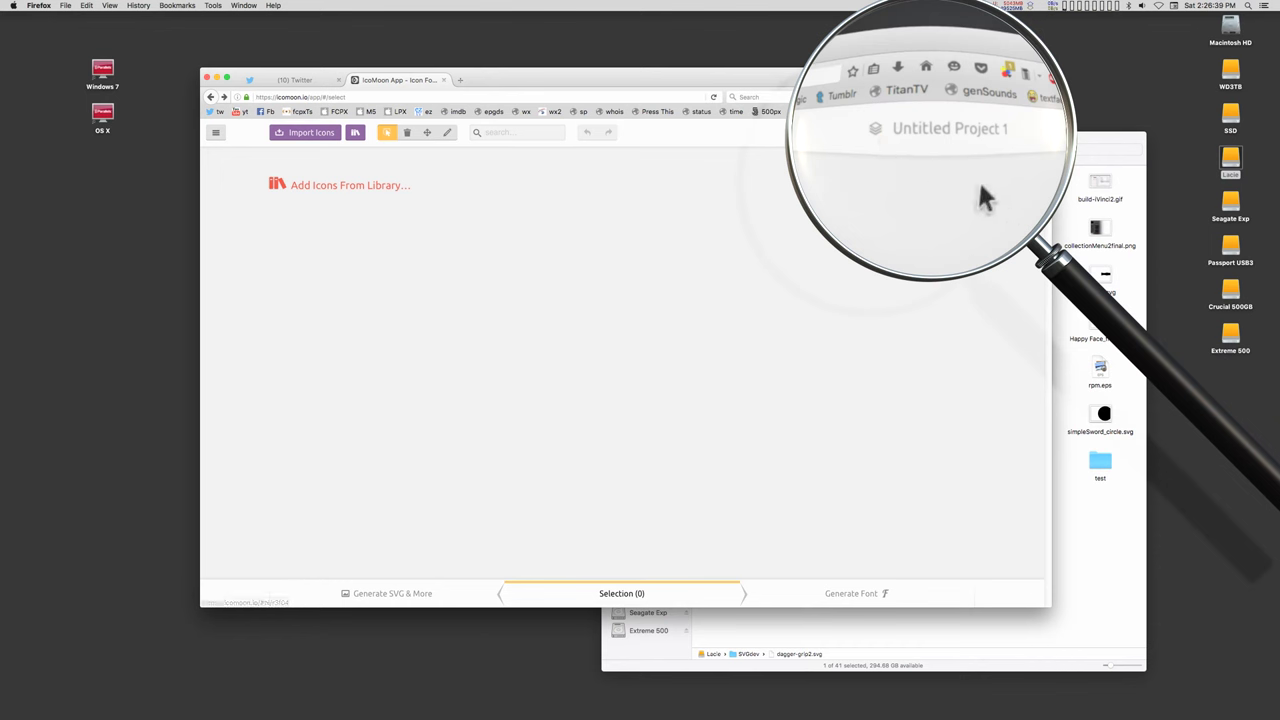
{"action": "left_click", "coordinate": [876, 137]}
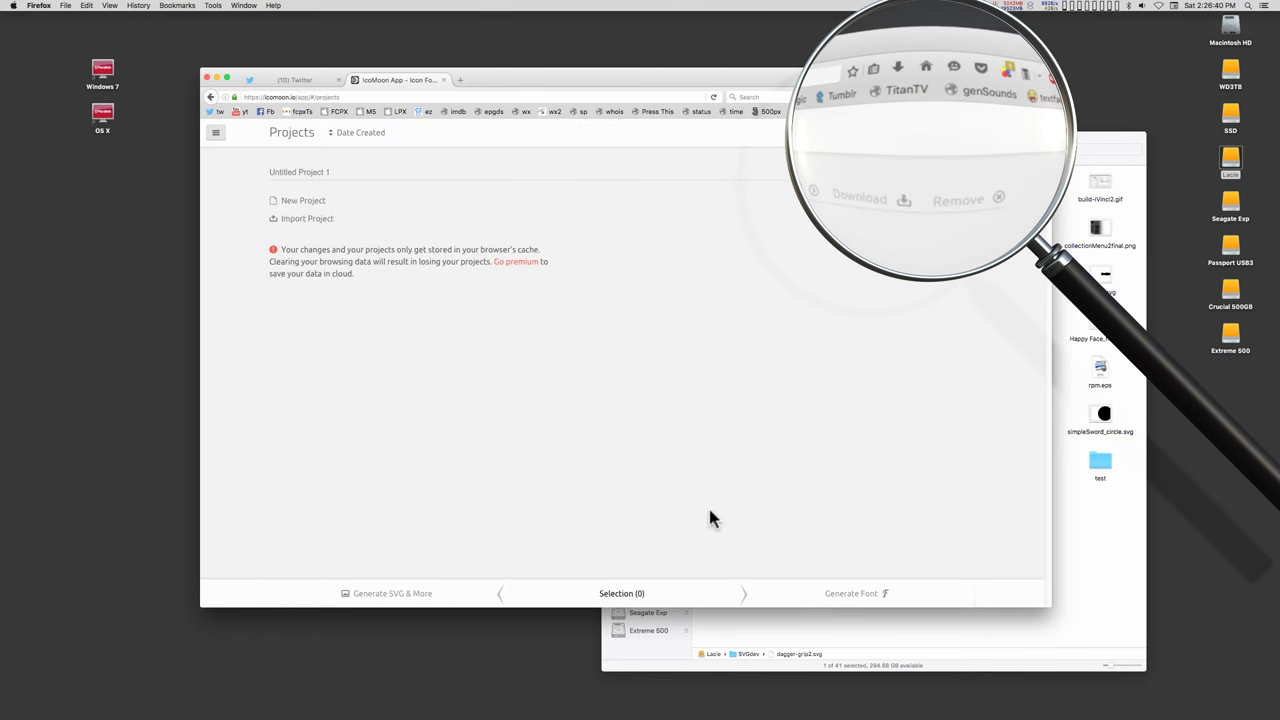
{"action": "left_click", "coordinate": [290, 171]}
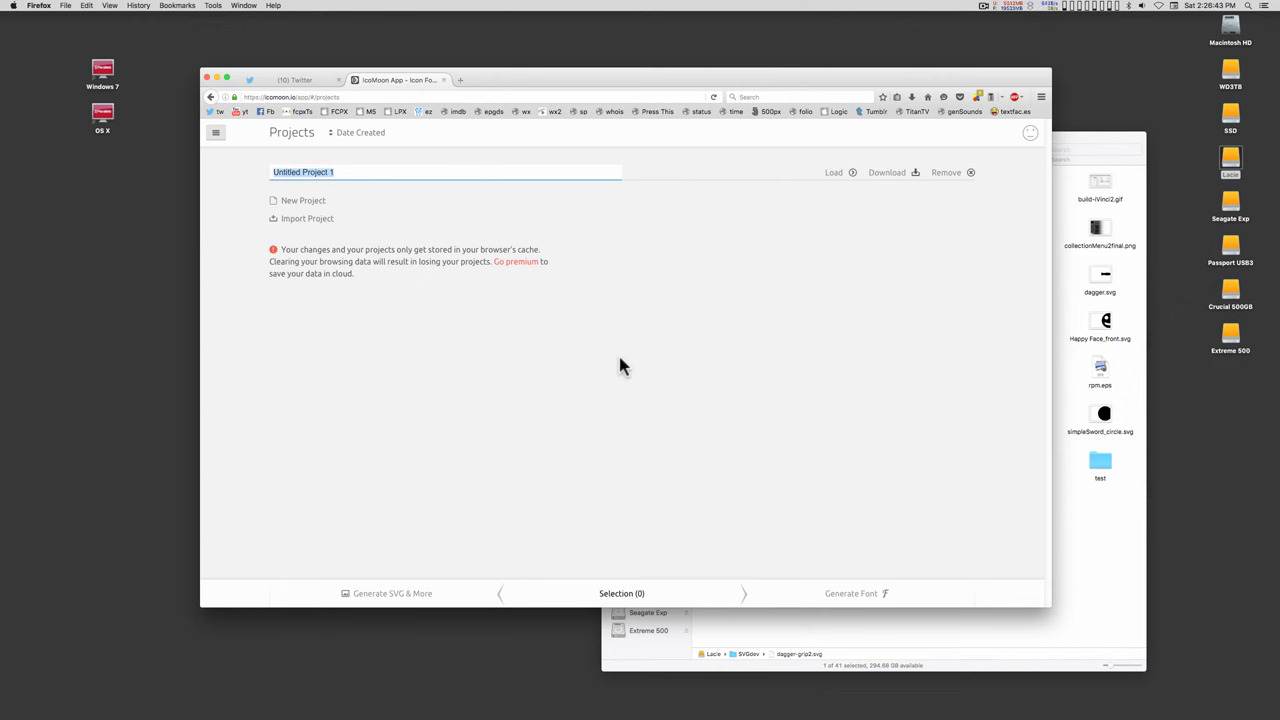
{"action": "type", "text": "First Test"}
Open First Test and import dagger-blade.svg, dagger-guard.svg and dagger-grip2.svg from the SVGdev folder
{"action": "left_click", "coordinate": [833, 174]}
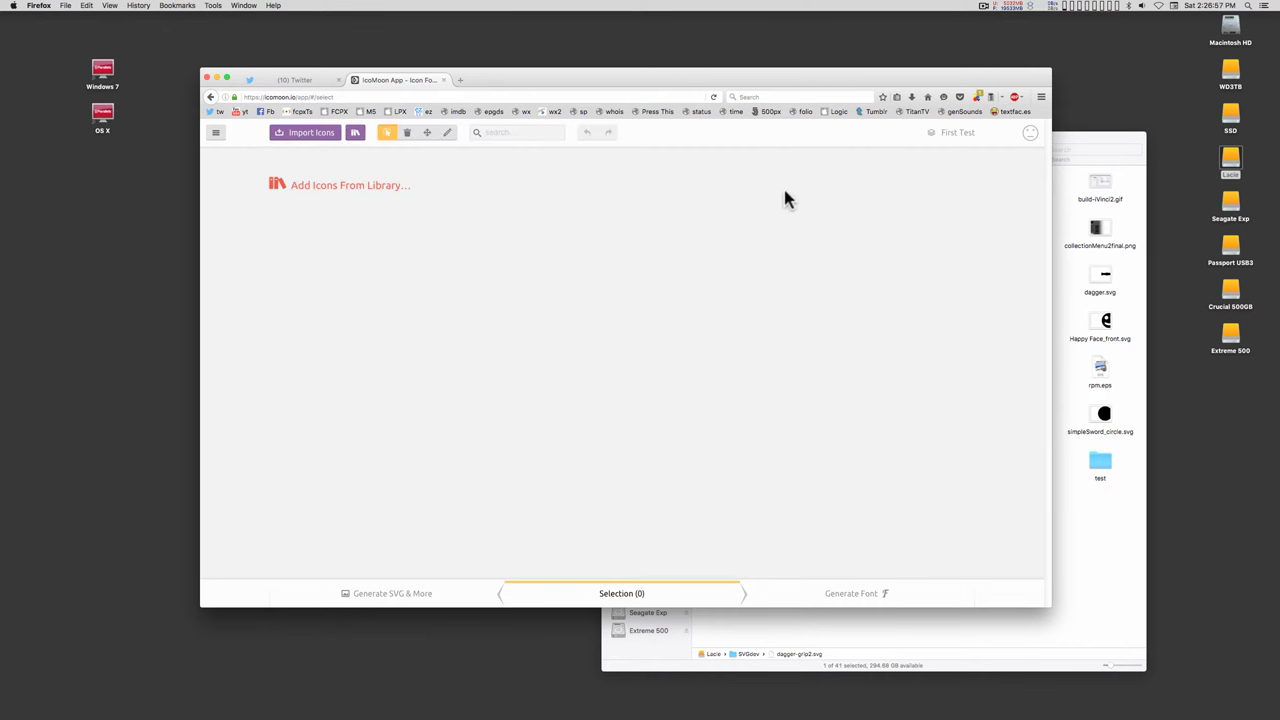
{"action": "left_click", "coordinate": [305, 132]}
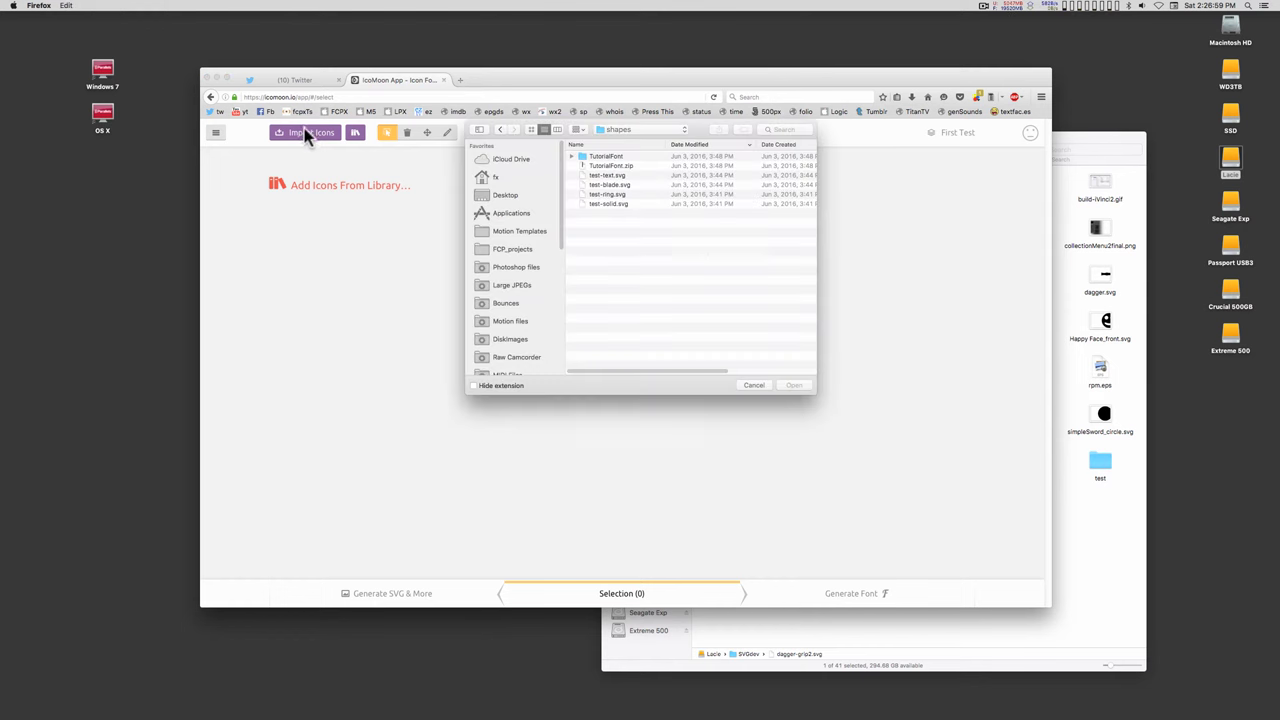
{"action": "left_click", "coordinate": [636, 130]}
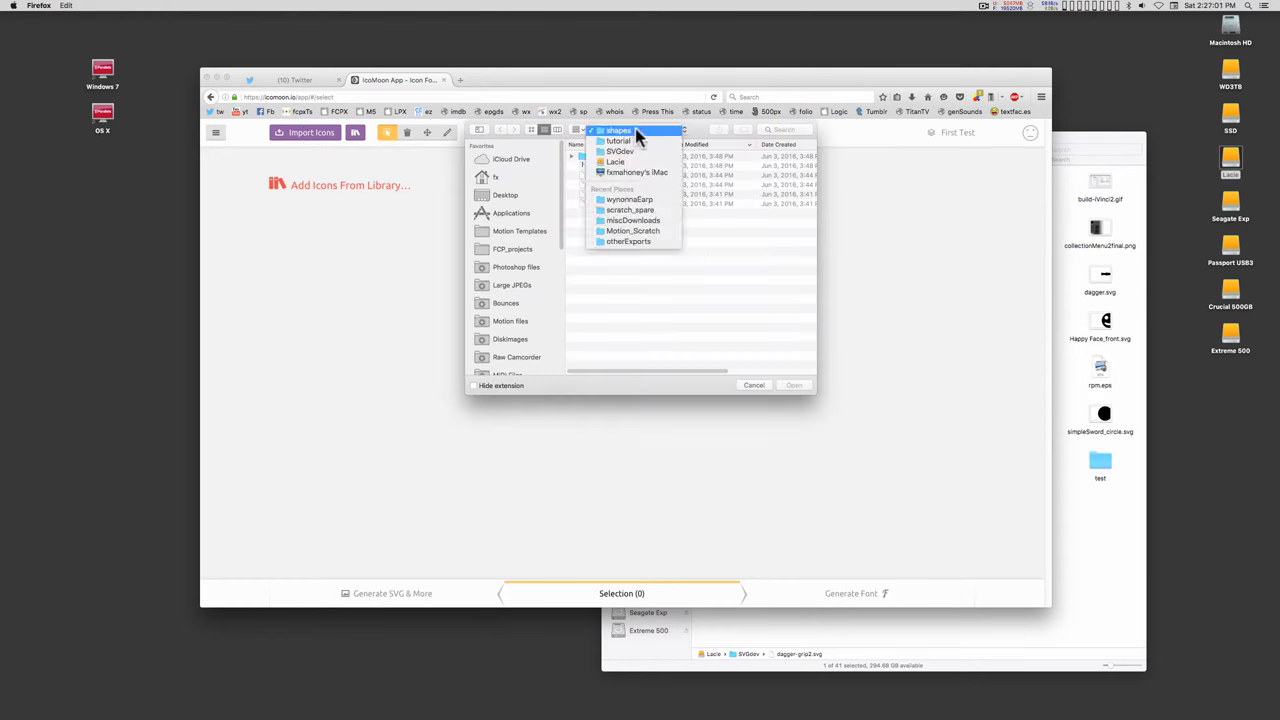
{"action": "left_click", "coordinate": [628, 151]}
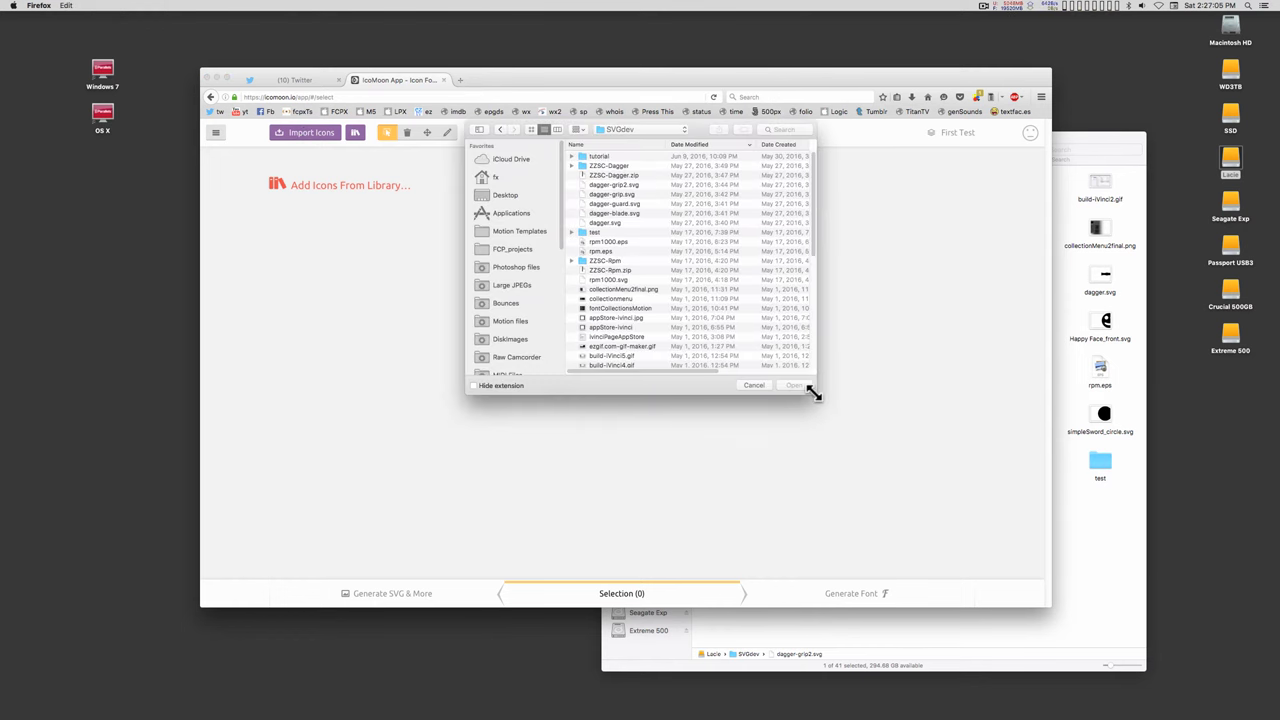
{"action": "left_click_drag", "start_coordinate": [813, 393], "coordinate": [905, 472]}
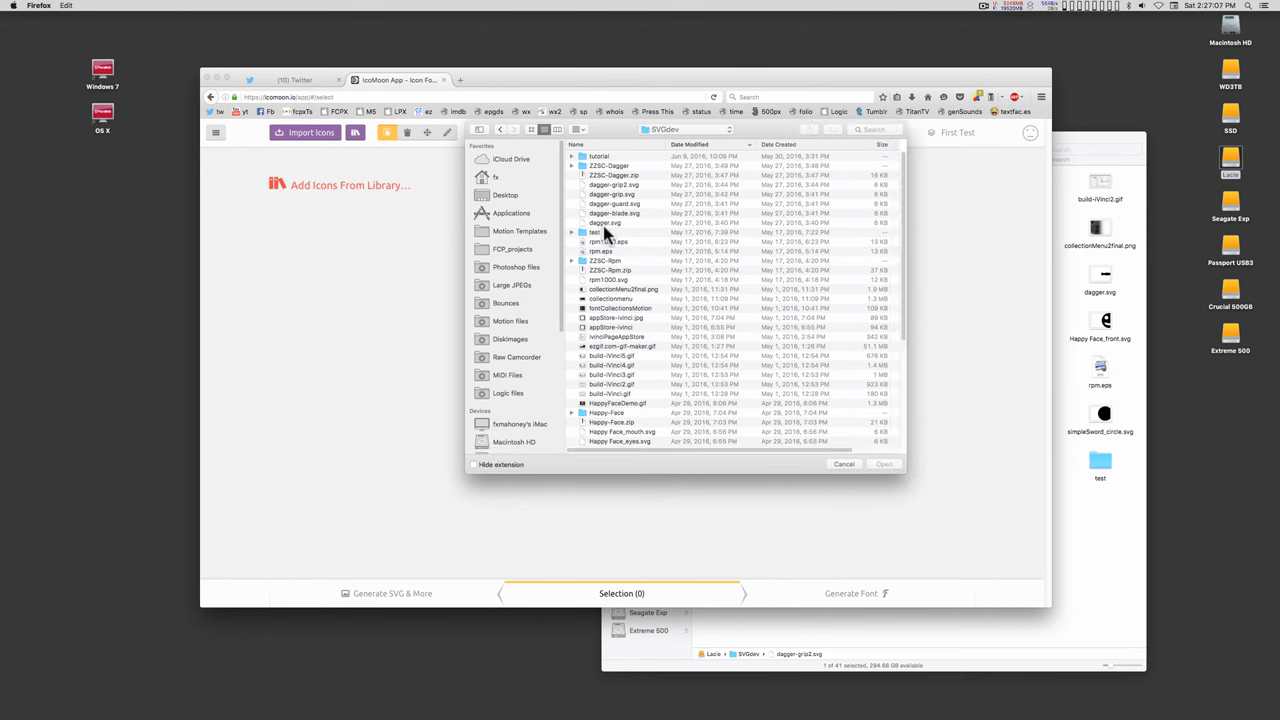
{"action": "left_click", "coordinate": [612, 214]}
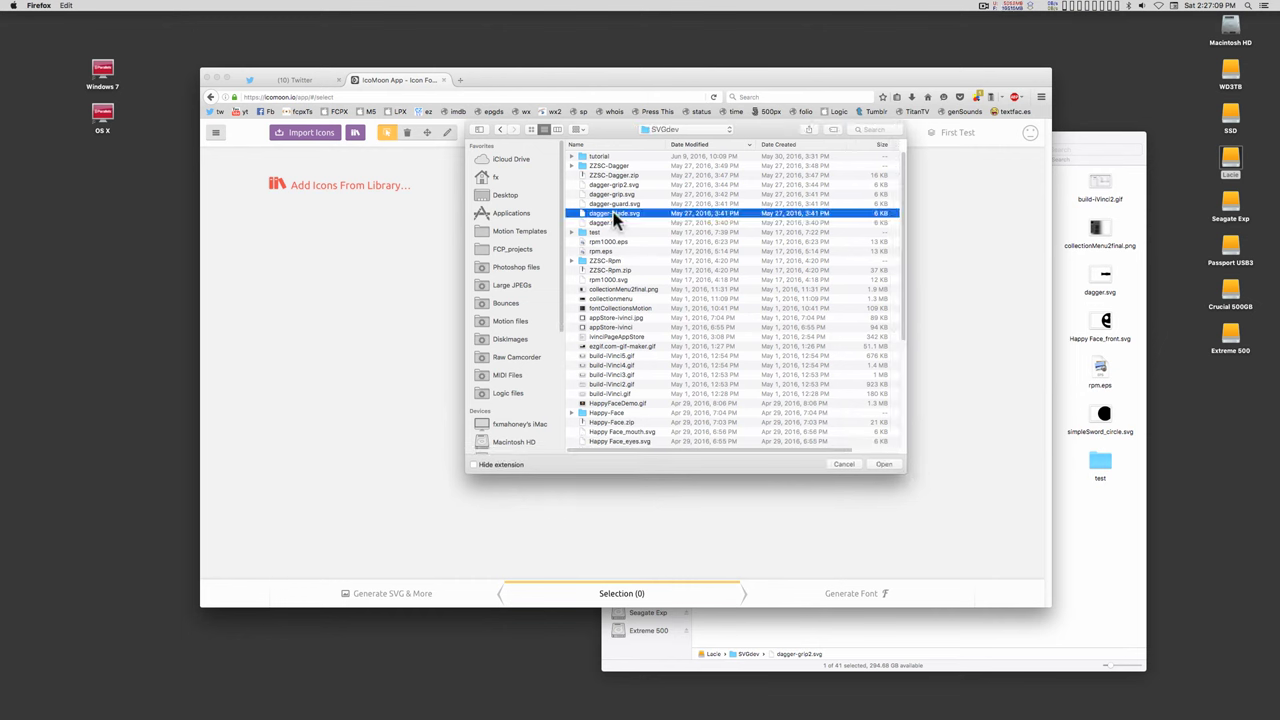
{"action": "key", "text": "super"}
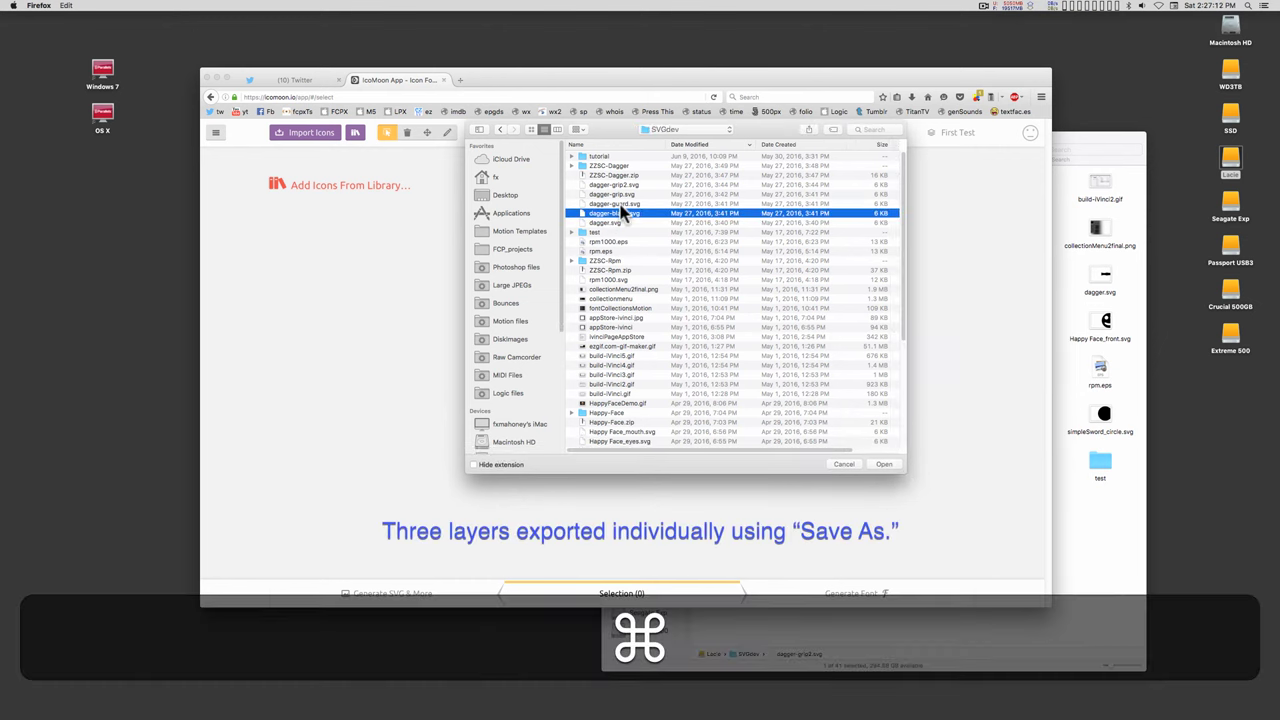
{"action": "left_click", "coordinate": [619, 204], "text": "super"}
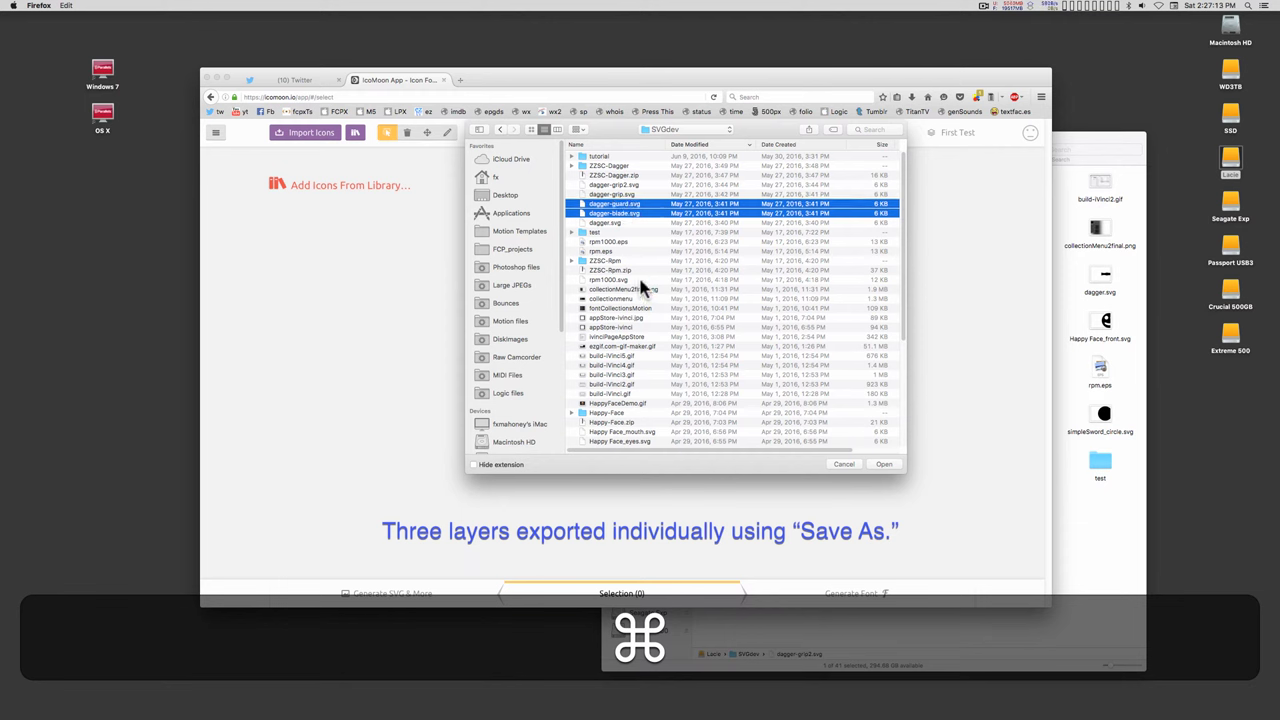
{"action": "left_click", "coordinate": [619, 185], "text": "super"}
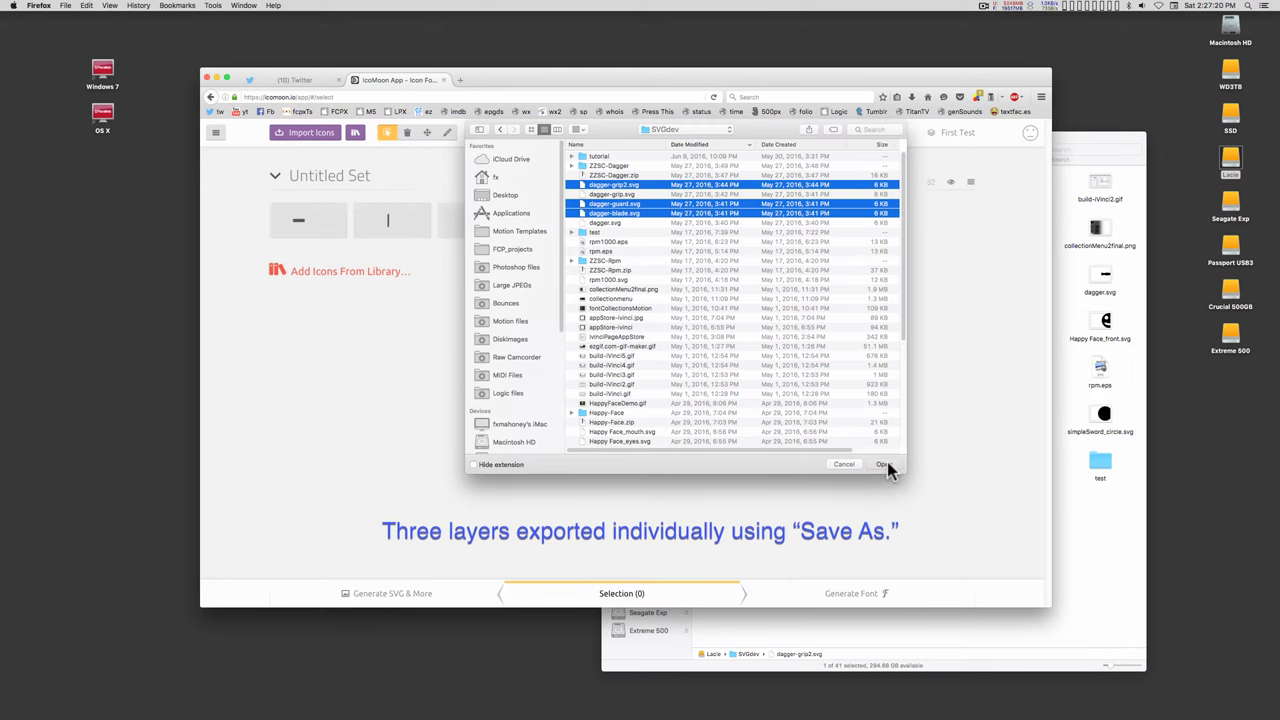
{"action": "left_click", "coordinate": [884, 464]}
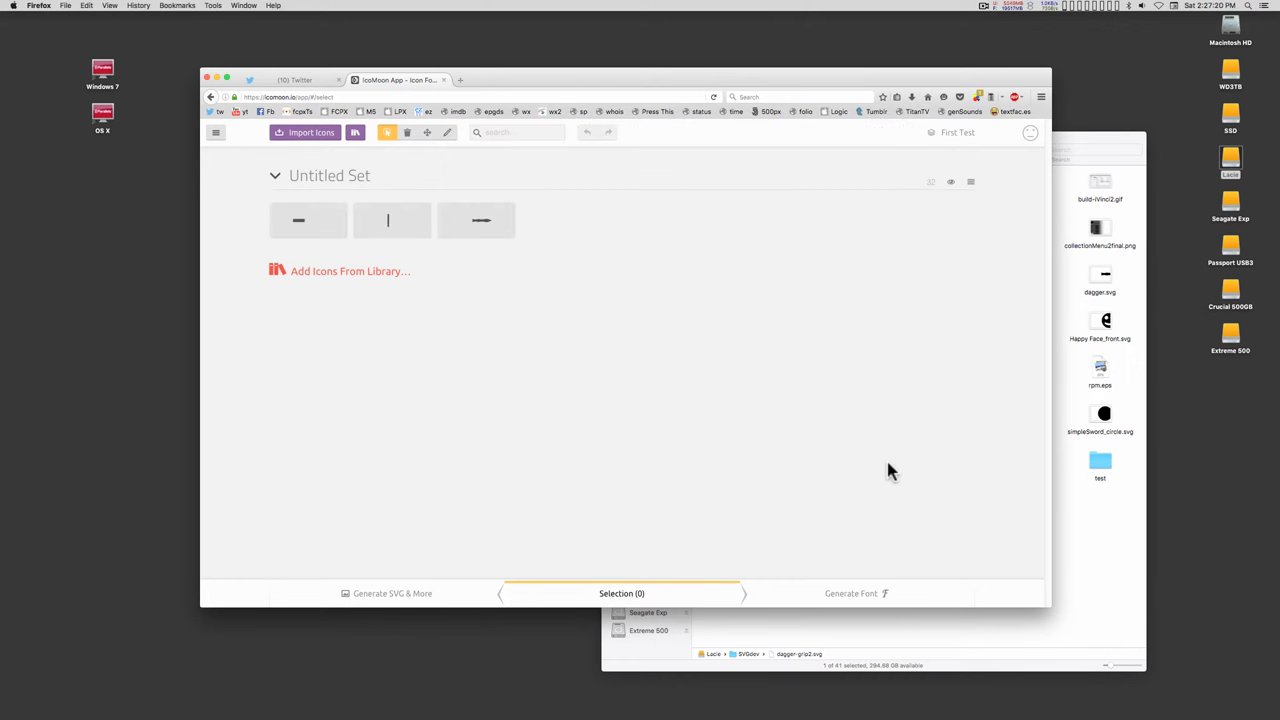
Select the three dagger icons and generate a font with glyphs e900–e902
{"action": "left_click", "coordinate": [318, 232]}
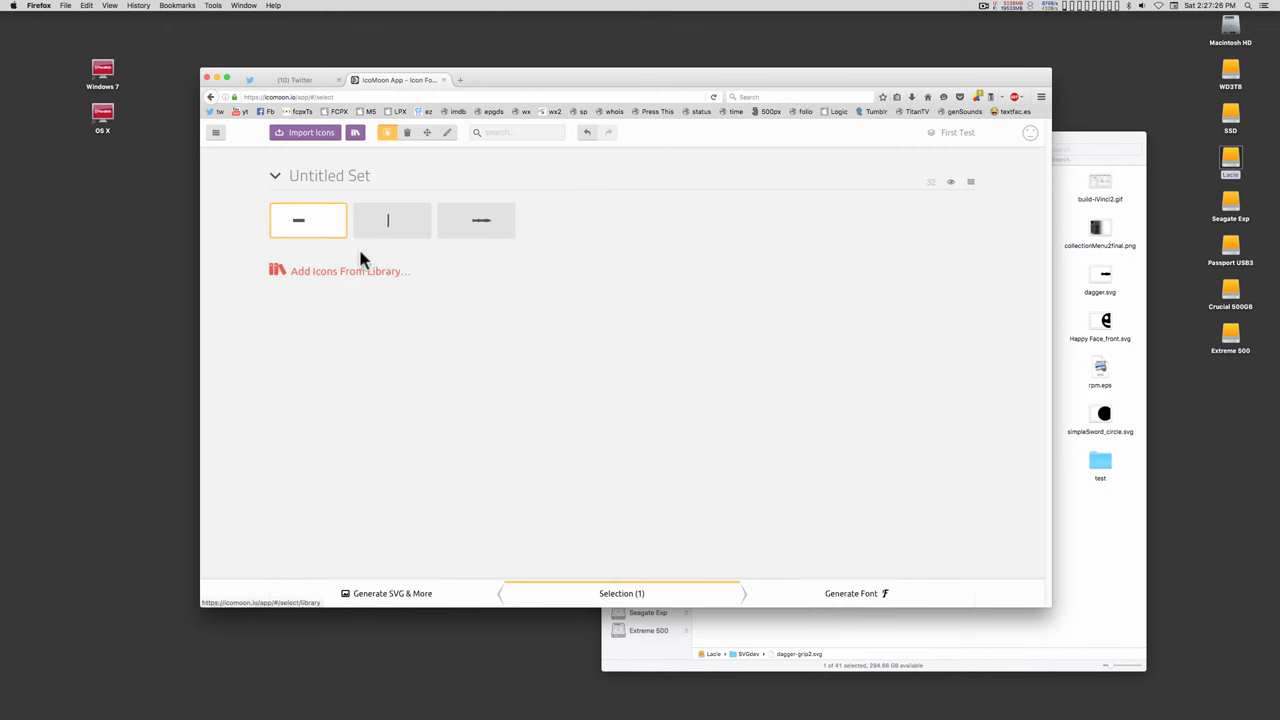
{"action": "left_click", "coordinate": [397, 242]}
{"action": "left_click", "coordinate": [478, 232]}
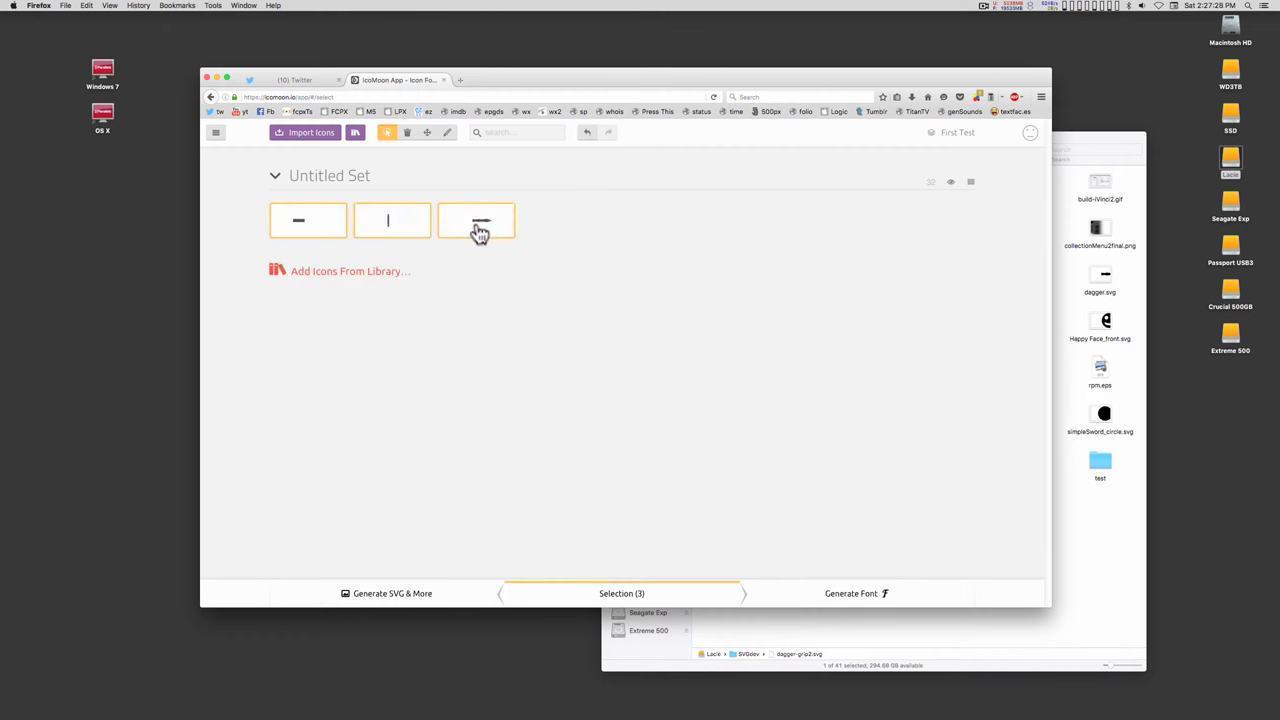
{"action": "left_click", "coordinate": [853, 598]}
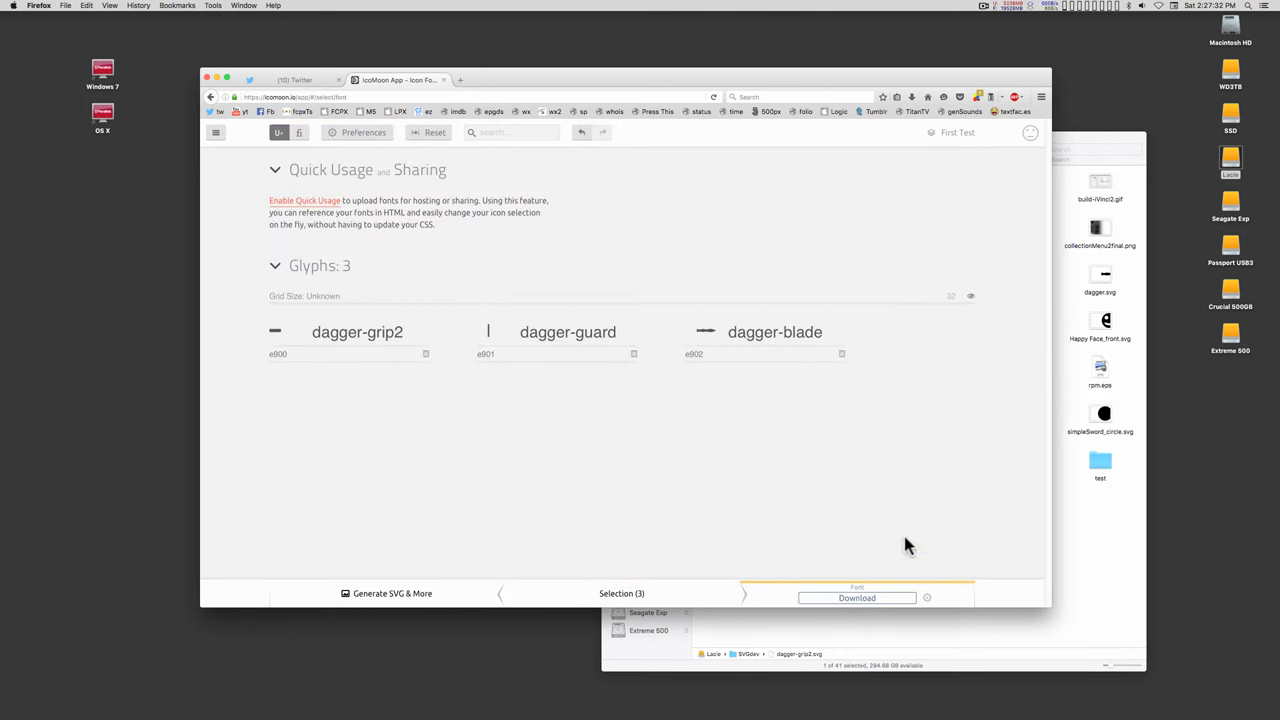
{"action": "left_click", "coordinate": [876, 600]}
{"action": "mouse_move", "coordinate": [313, 383]}
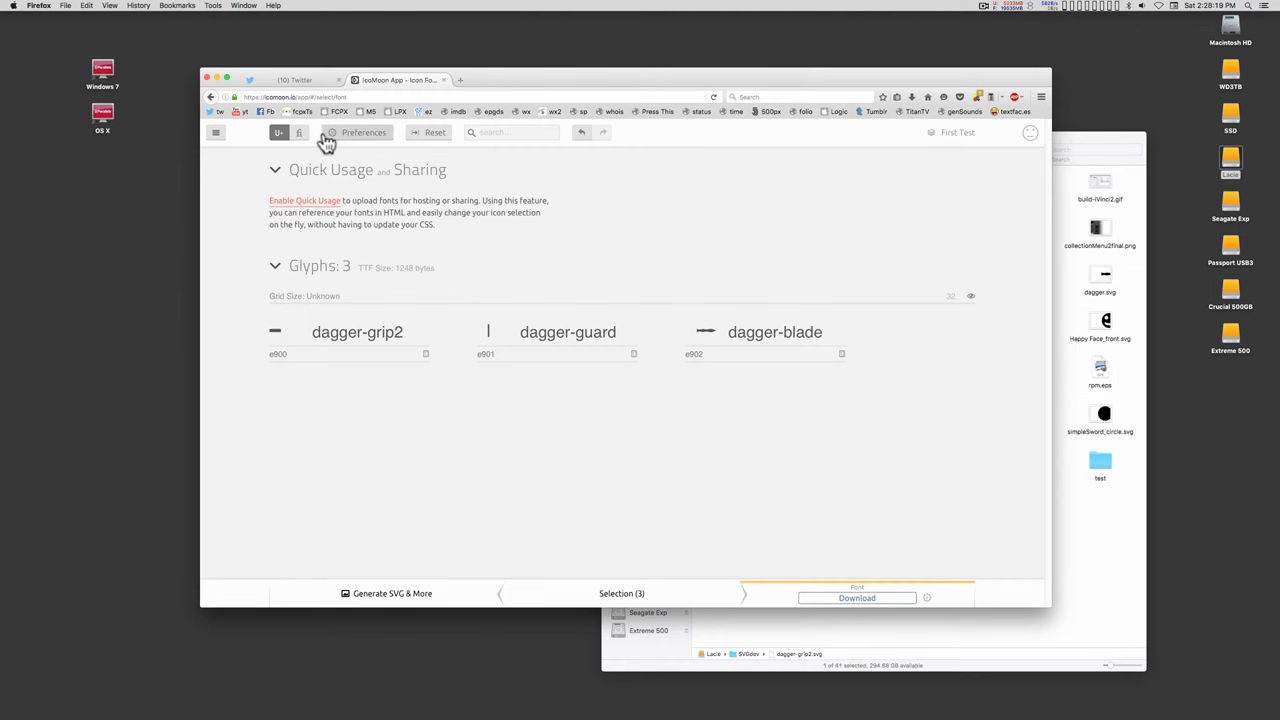
In font preferences, name the font 'Short Dagger' and turn off Support IE 8
{"action": "left_click", "coordinate": [927, 598]}
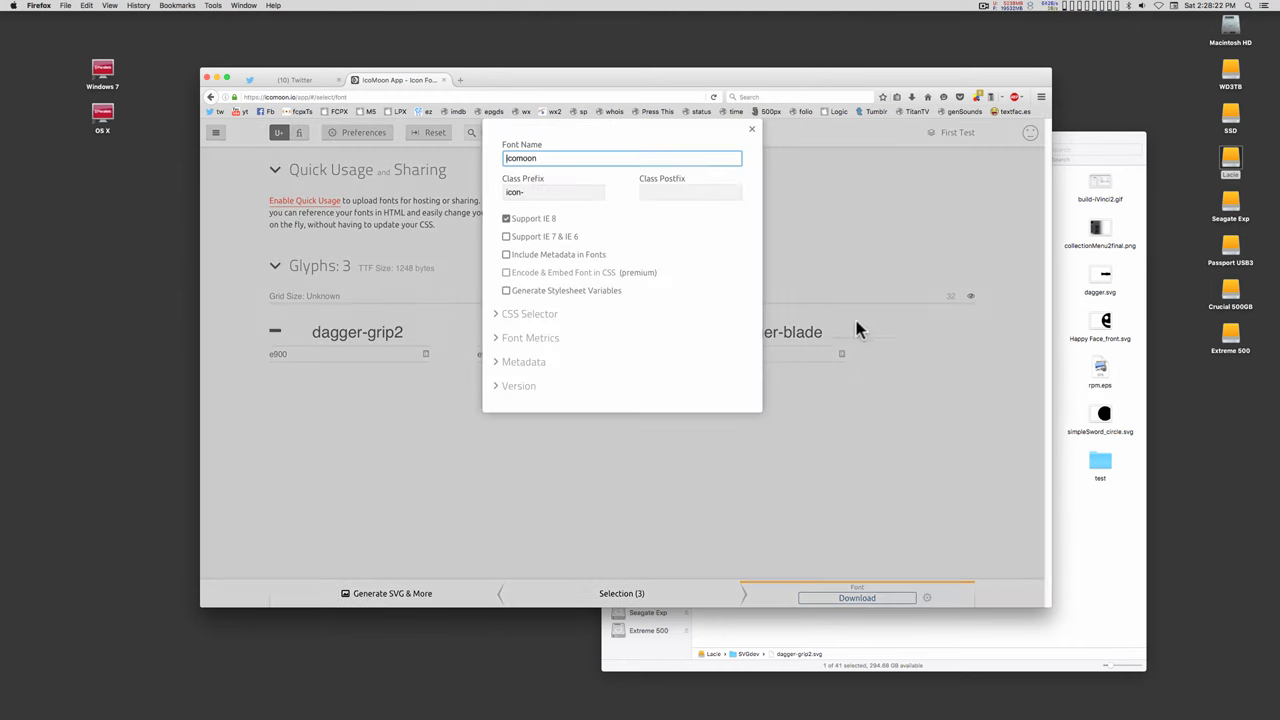
{"action": "double_click", "coordinate": [545, 157]}
{"action": "type", "text": "Short Dagger"}
{"action": "left_click", "coordinate": [506, 218]}
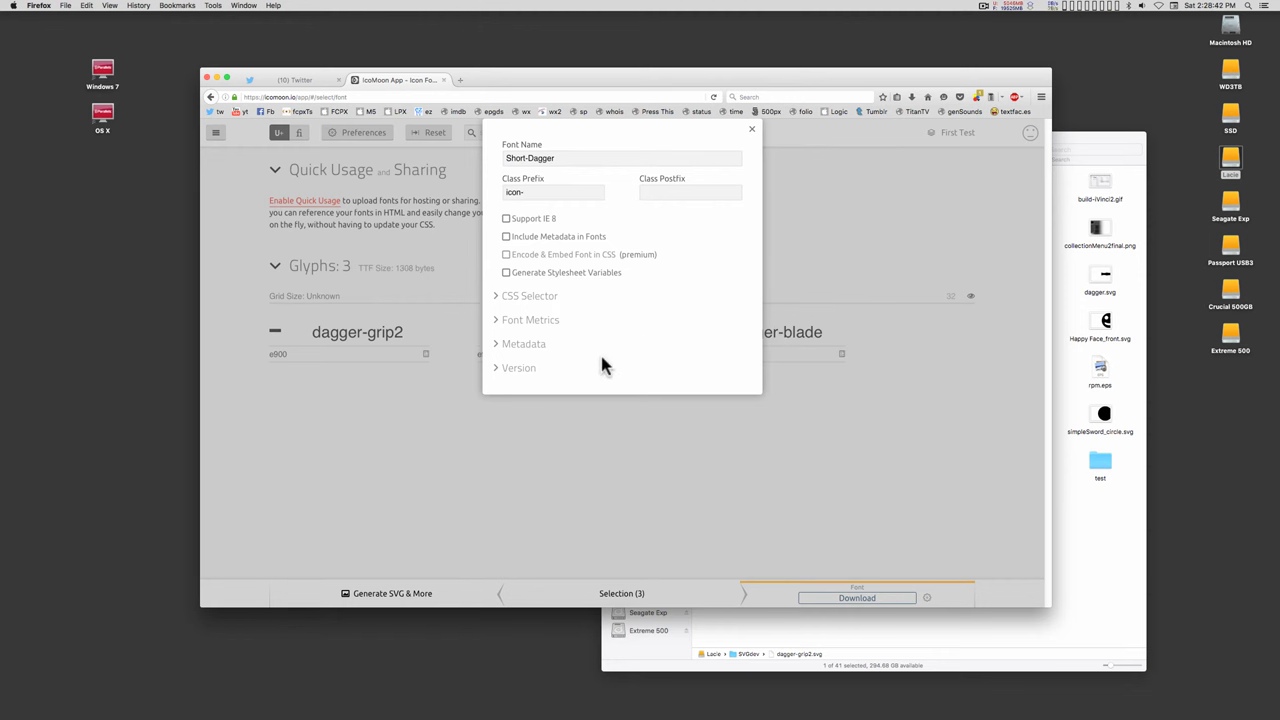
Set Font Metrics em square height to 8192 and baseline height to 50
{"action": "left_click", "coordinate": [534, 322]}
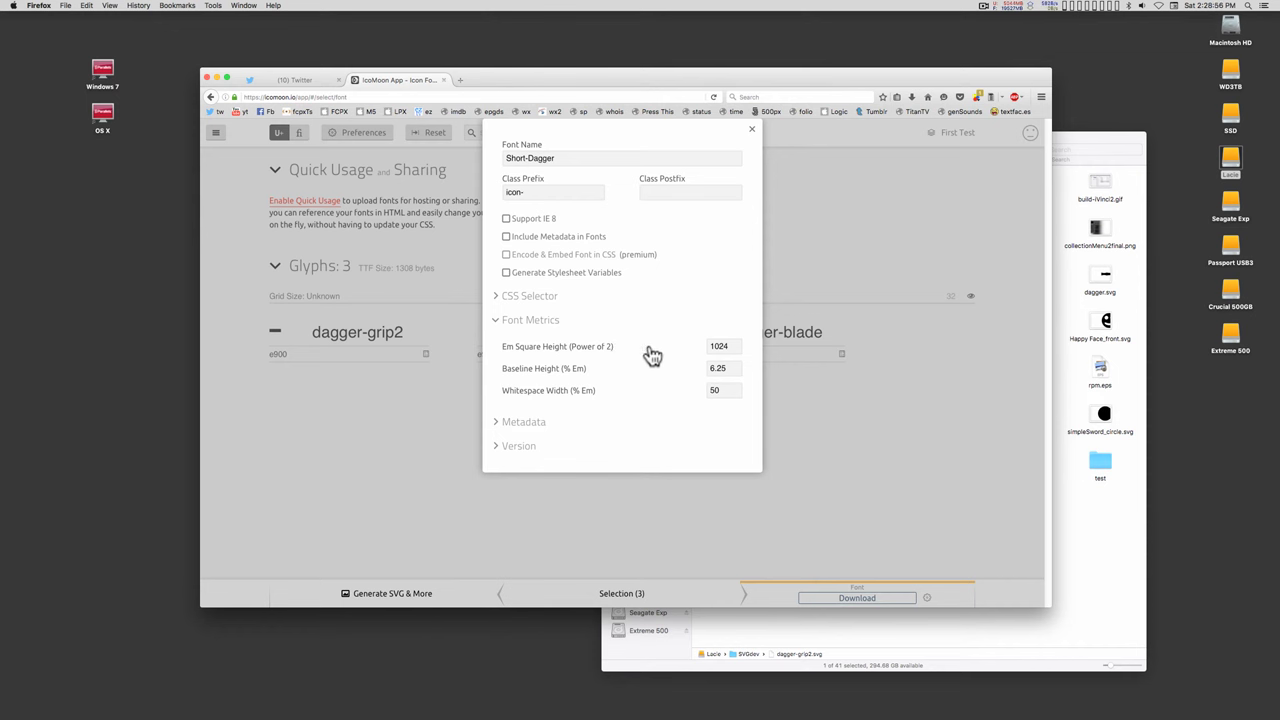
{"action": "left_click", "coordinate": [719, 347]}
{"action": "type", "text": "8192"}
{"action": "left_click", "coordinate": [723, 368]}
{"action": "left_click", "coordinate": [726, 368]}
{"action": "type", "text": "50"}
{"action": "key", "text": "Tab"}
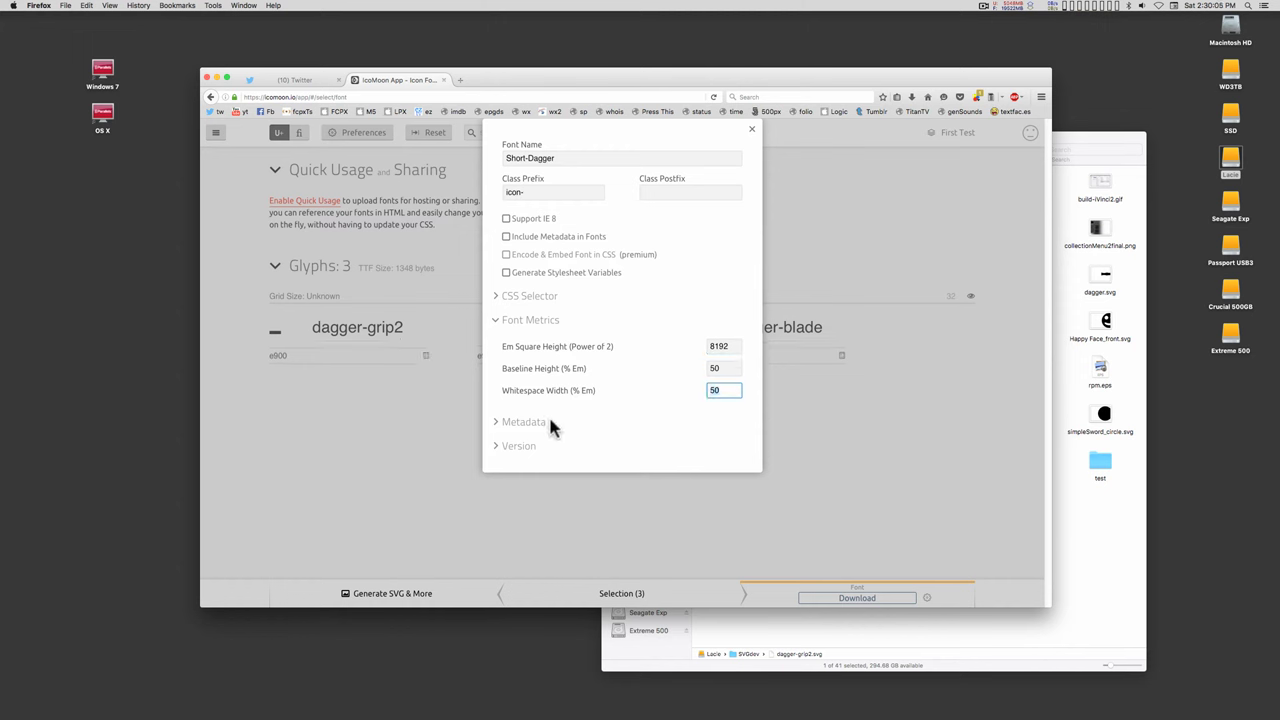
{"action": "left_click", "coordinate": [522, 421]}
Enter a ©2016 copyright notice and license 'all rights reserved', then close font settings
{"action": "scroll", "coordinate": [572, 445], "scroll_direction": "down", "scroll_amount": 3}
{"action": "left_click", "coordinate": [544, 414]}
{"action": "type", "text": "©"}
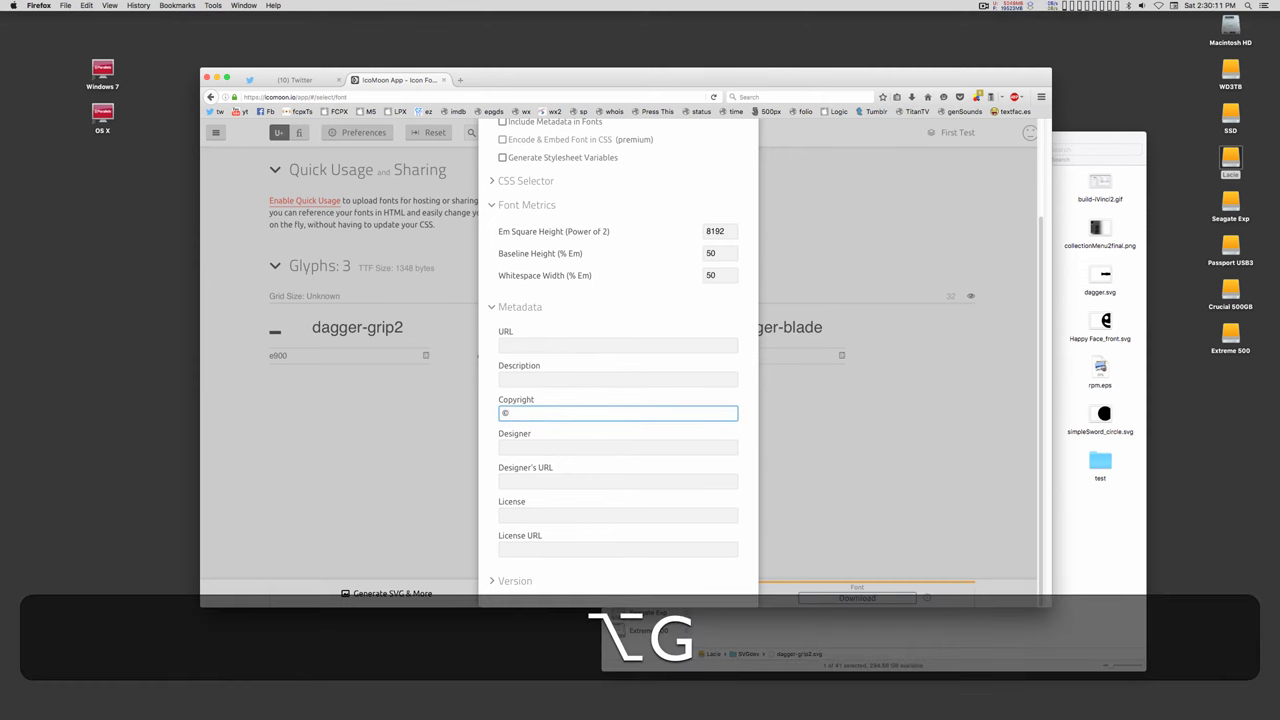
{"action": "type", "text": "2016 by sight-creations"}
{"action": "key", "text": "Tab"}
{"action": "key", "text": "Tab"}
{"action": "key", "text": "Tab"}
{"action": "type", "text": "all rights reserved"}
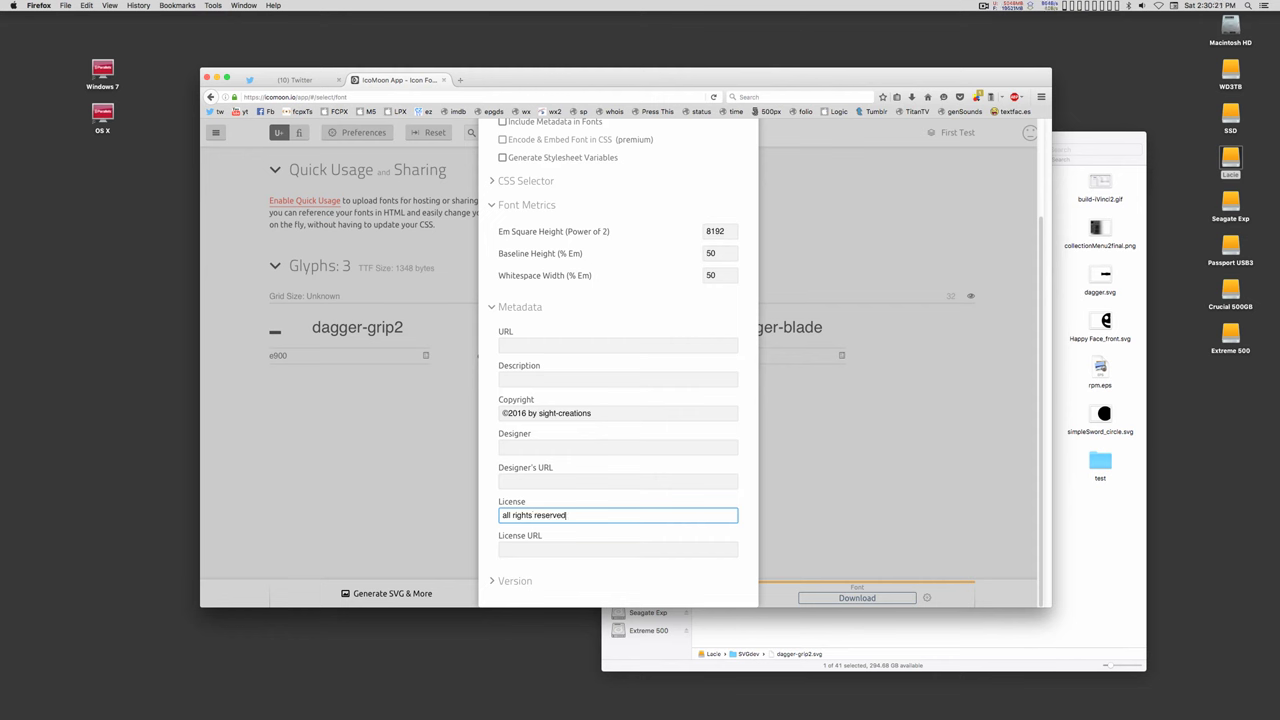
{"action": "scroll", "coordinate": [580, 310], "scroll_direction": "up", "scroll_amount": 3}
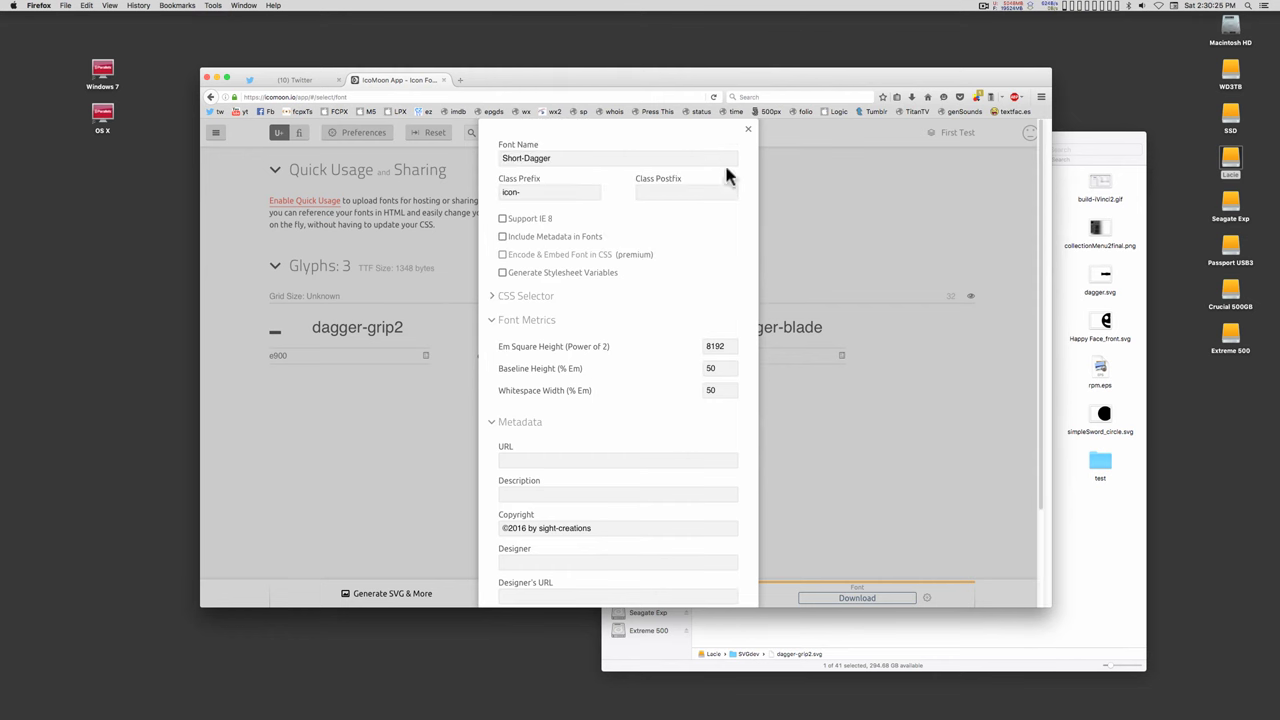
{"action": "left_click", "coordinate": [747, 130]}
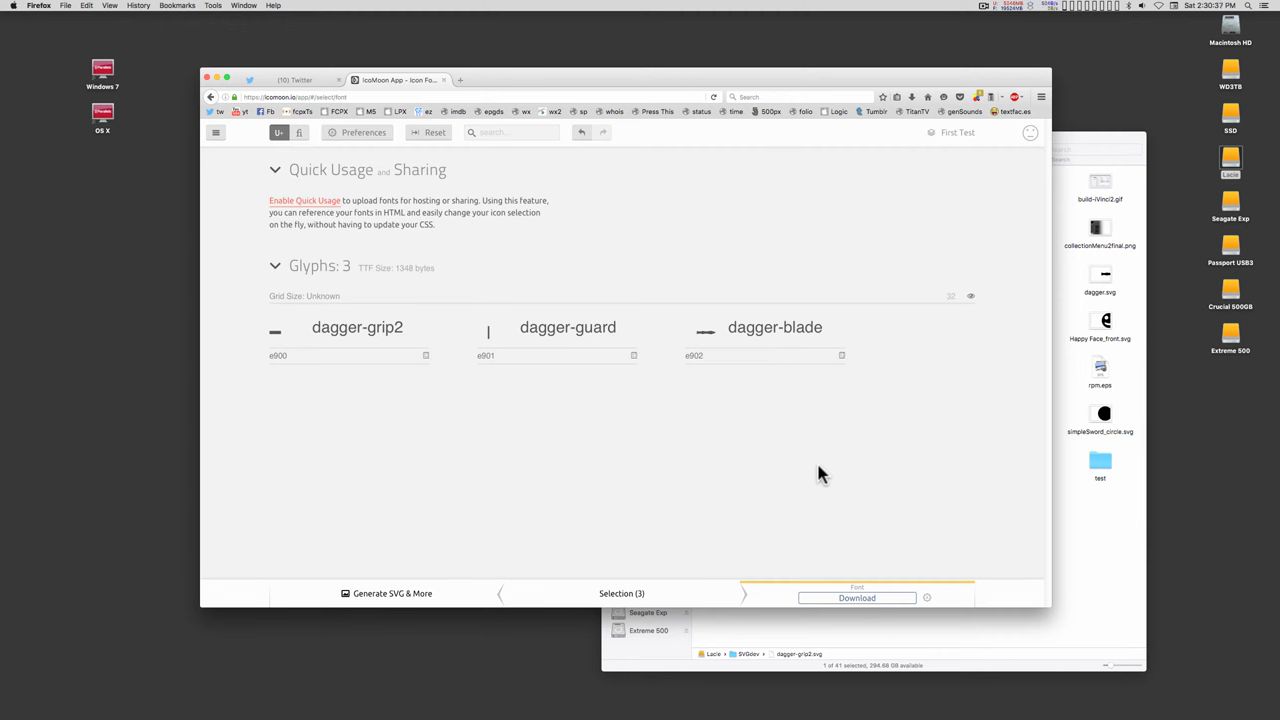
Download Short-Dagger.zip and save it into a new shortDaggerTut folder inside SVGdev
{"action": "left_click", "coordinate": [866, 600]}
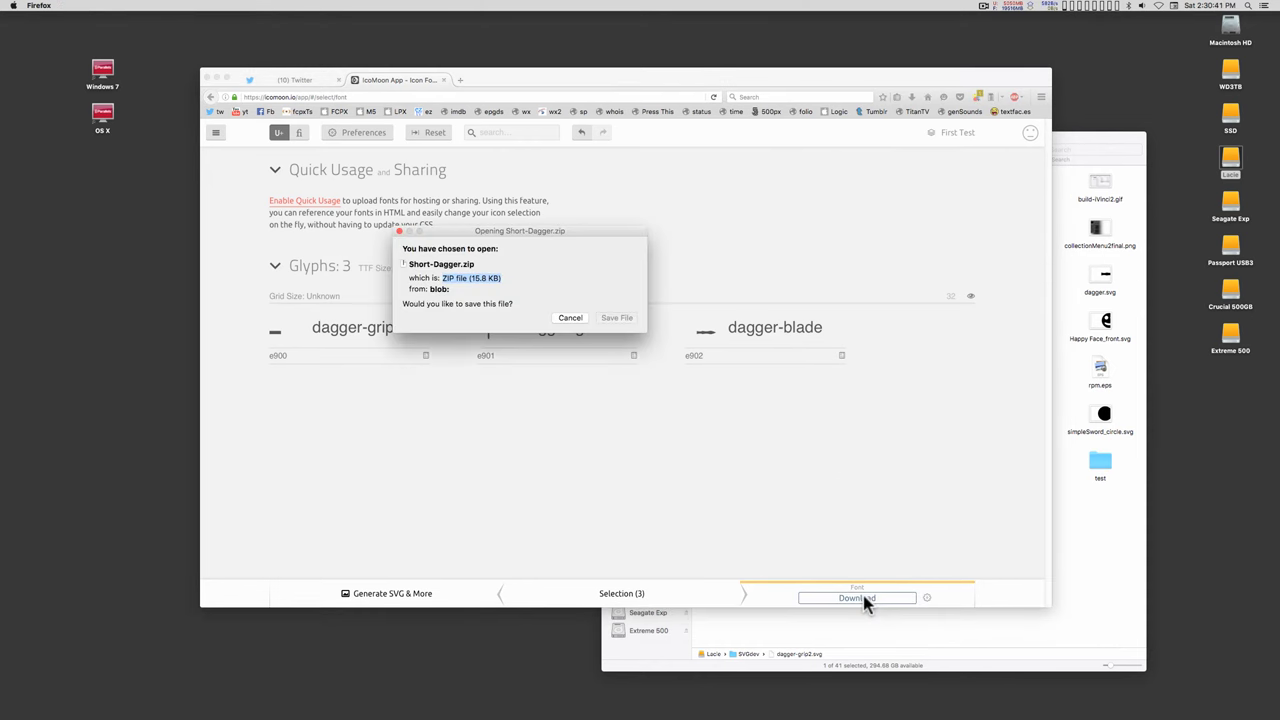
{"action": "left_click", "coordinate": [614, 317]}
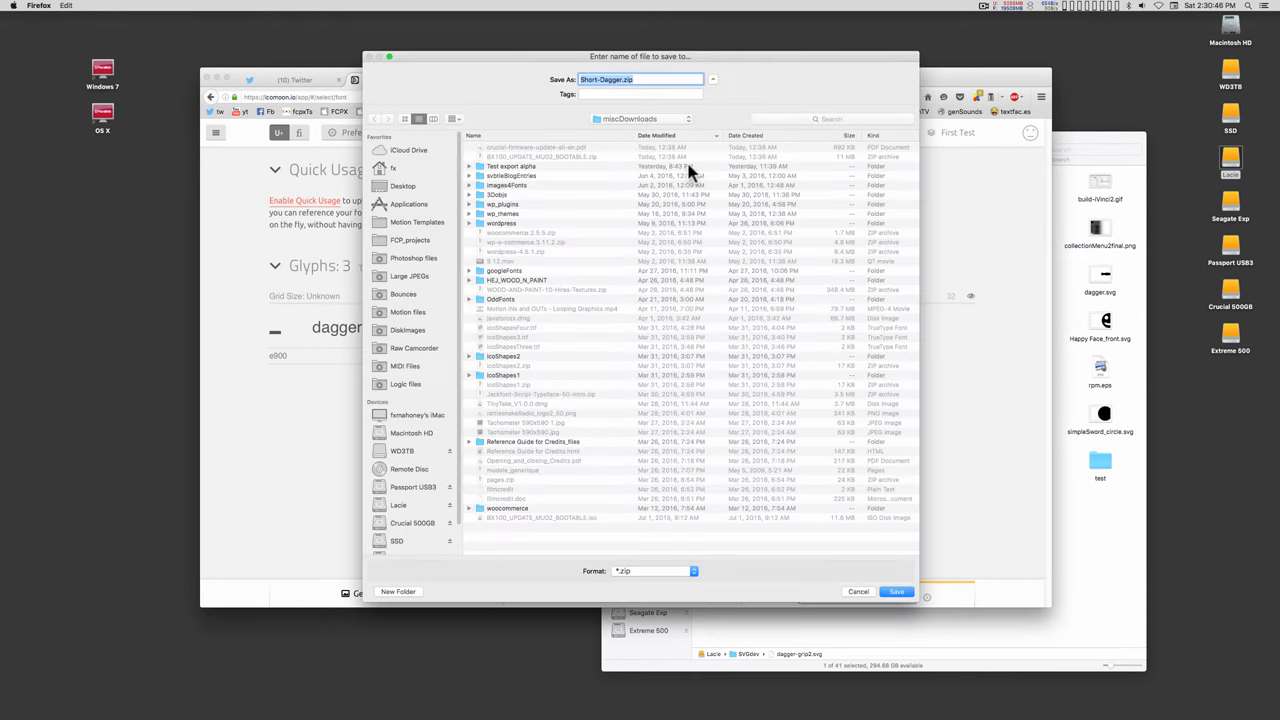
{"action": "left_click", "coordinate": [630, 119]}
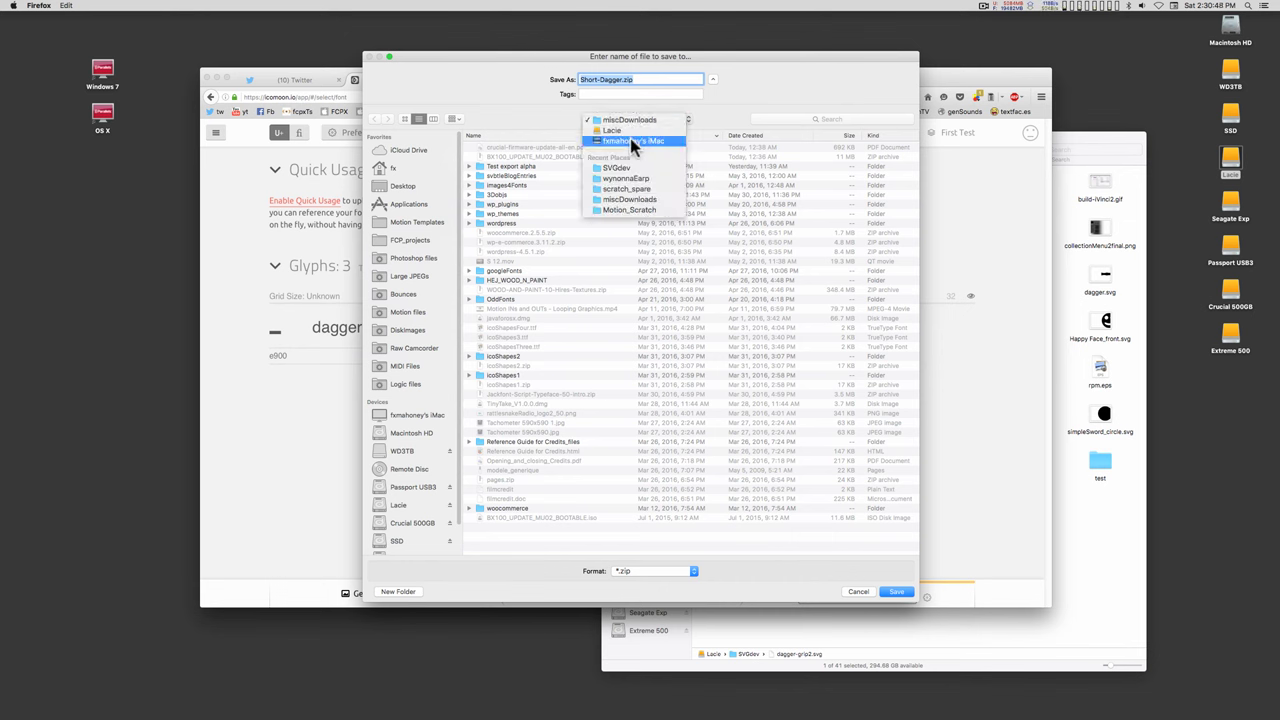
{"action": "left_click", "coordinate": [630, 168]}
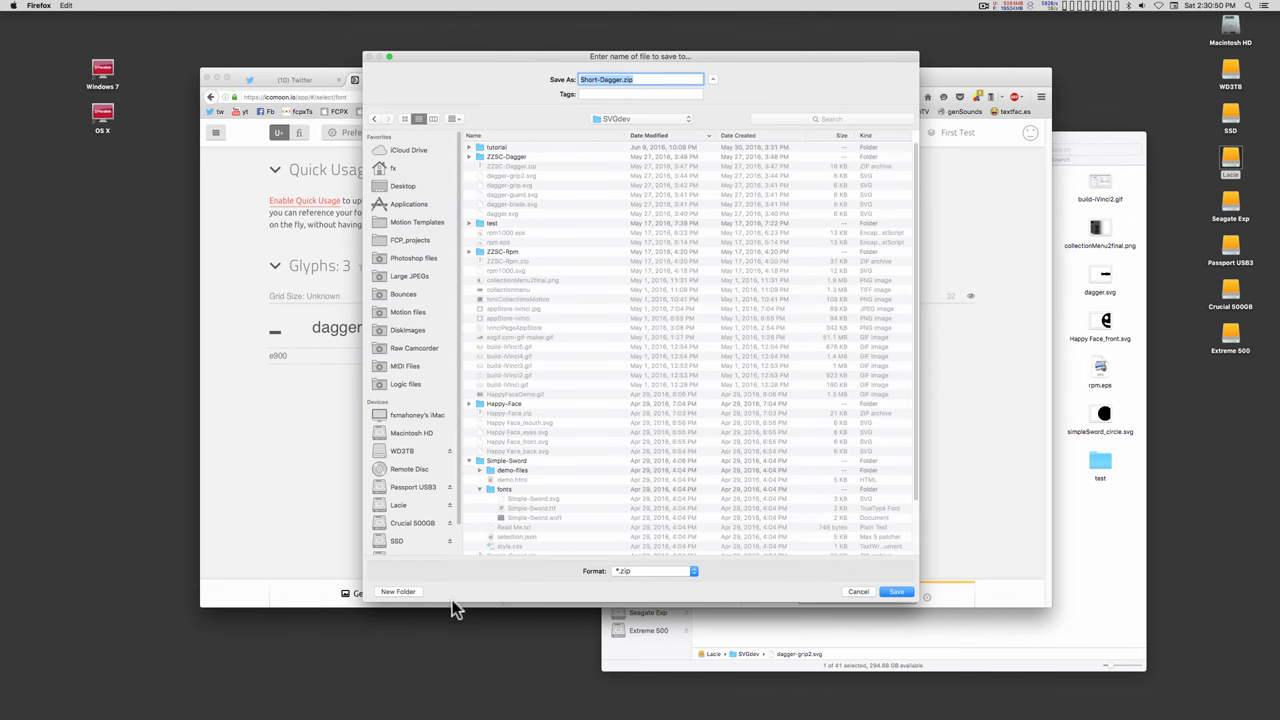
{"action": "left_click", "coordinate": [390, 594]}
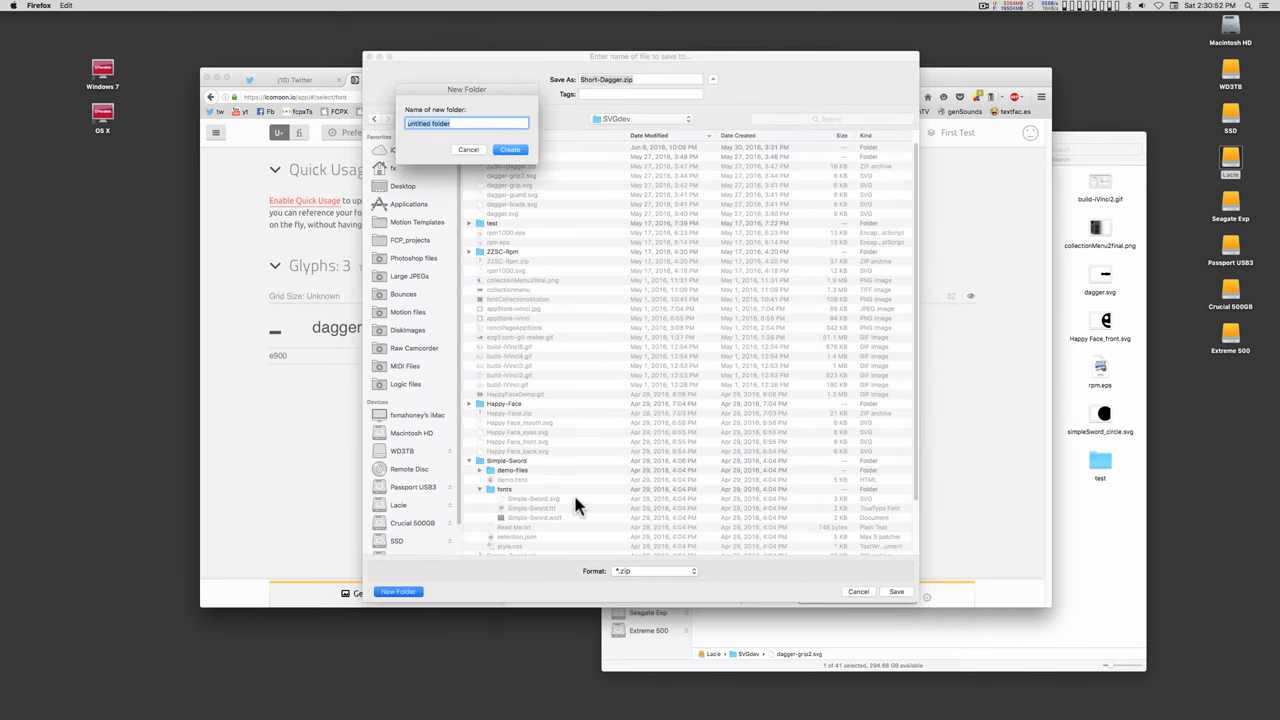
{"action": "type", "text": "shortDaggerTut"}
{"action": "key", "text": "Return"}
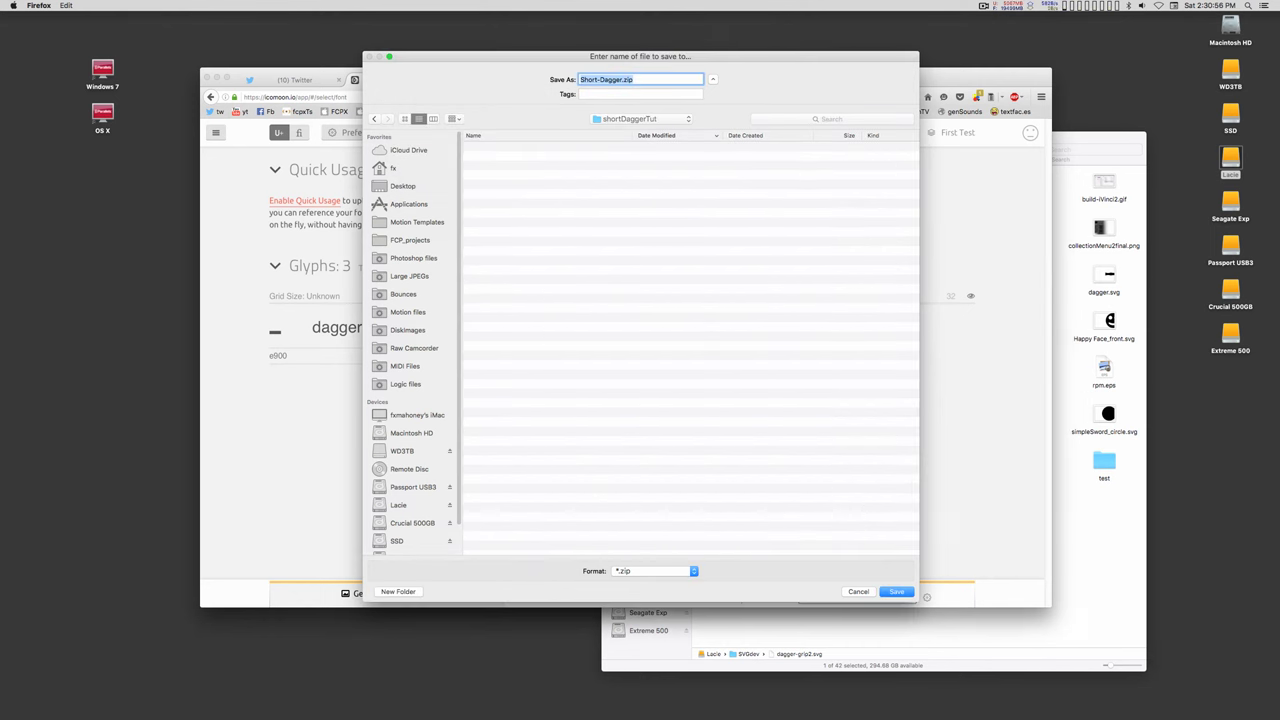
{"action": "left_click", "coordinate": [897, 591]}
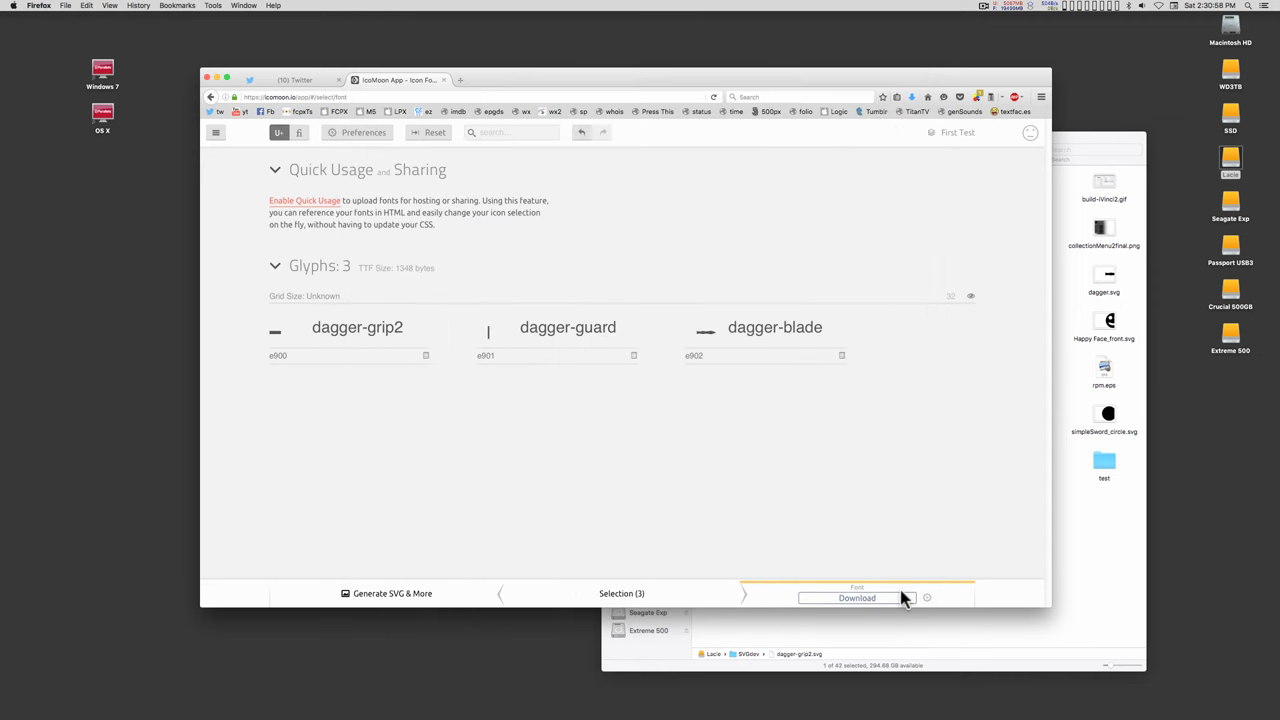
{"action": "left_click", "coordinate": [912, 98]}
Unzip Short-Dagger.zip in Finder and open Short-Dagger/fonts showing the .svg, .ttf and .woff files
{"action": "left_click", "coordinate": [906, 132]}
{"action": "left_click_drag", "start_coordinate": [762, 152], "coordinate": [566, 112]}
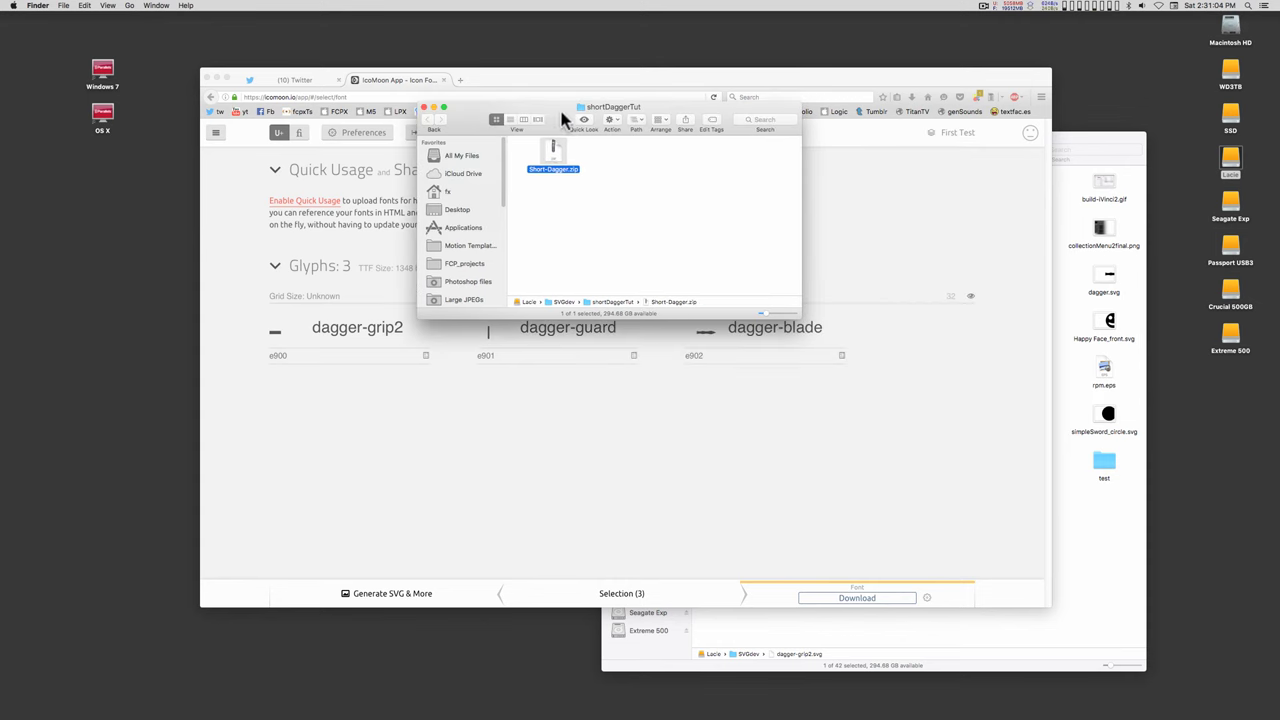
{"action": "double_click", "coordinate": [560, 170]}
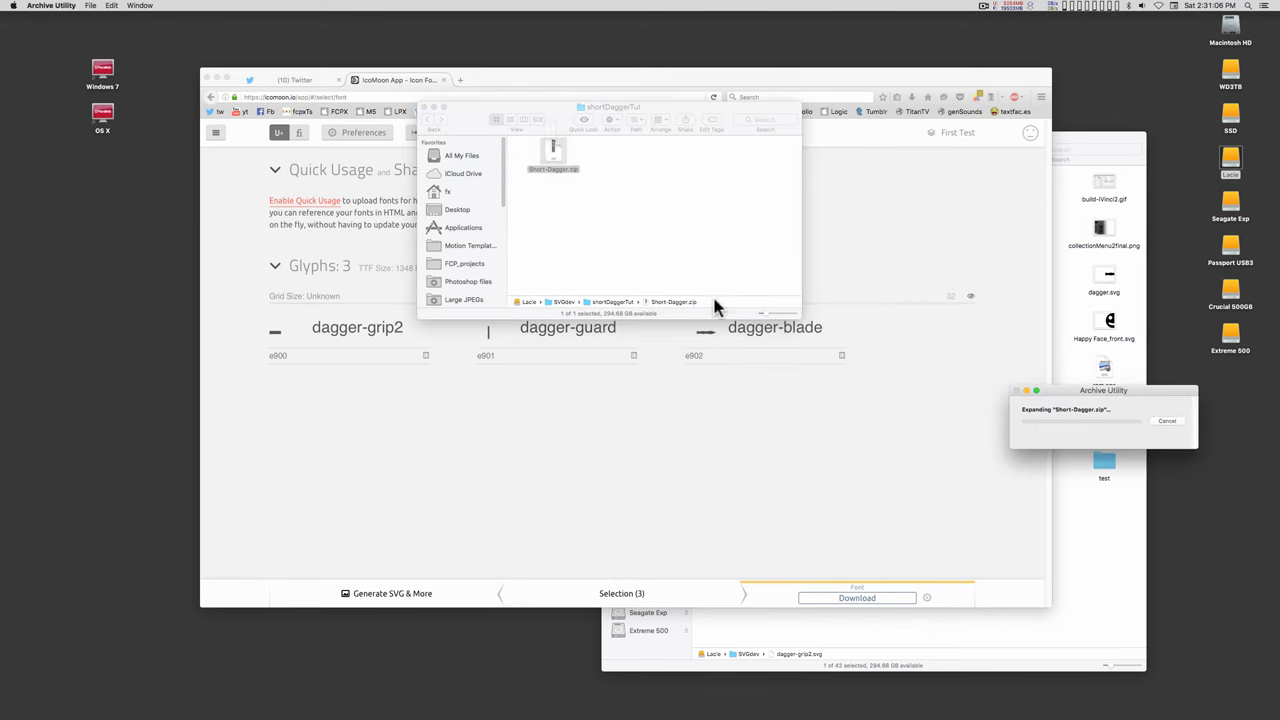
{"action": "left_click_drag", "start_coordinate": [565, 160], "coordinate": [614, 168]}
{"action": "double_click", "coordinate": [604, 172]}
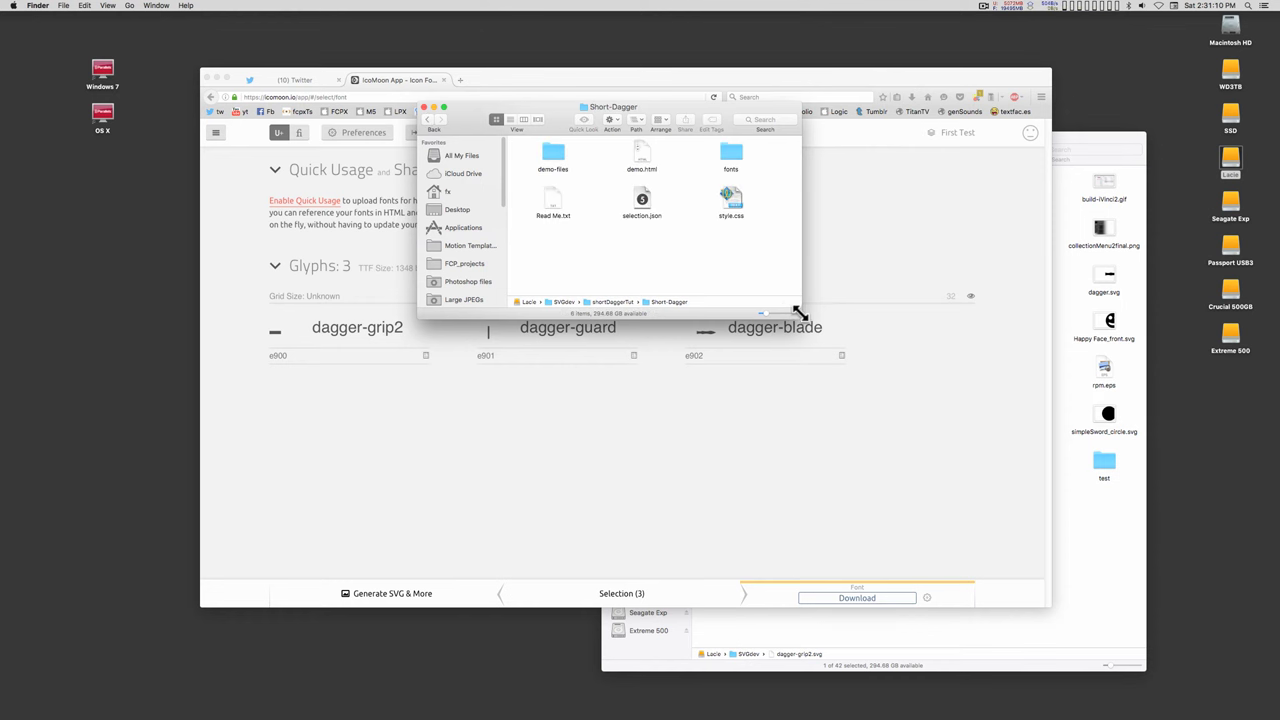
{"action": "left_click_drag", "start_coordinate": [800, 314], "coordinate": [870, 486]}
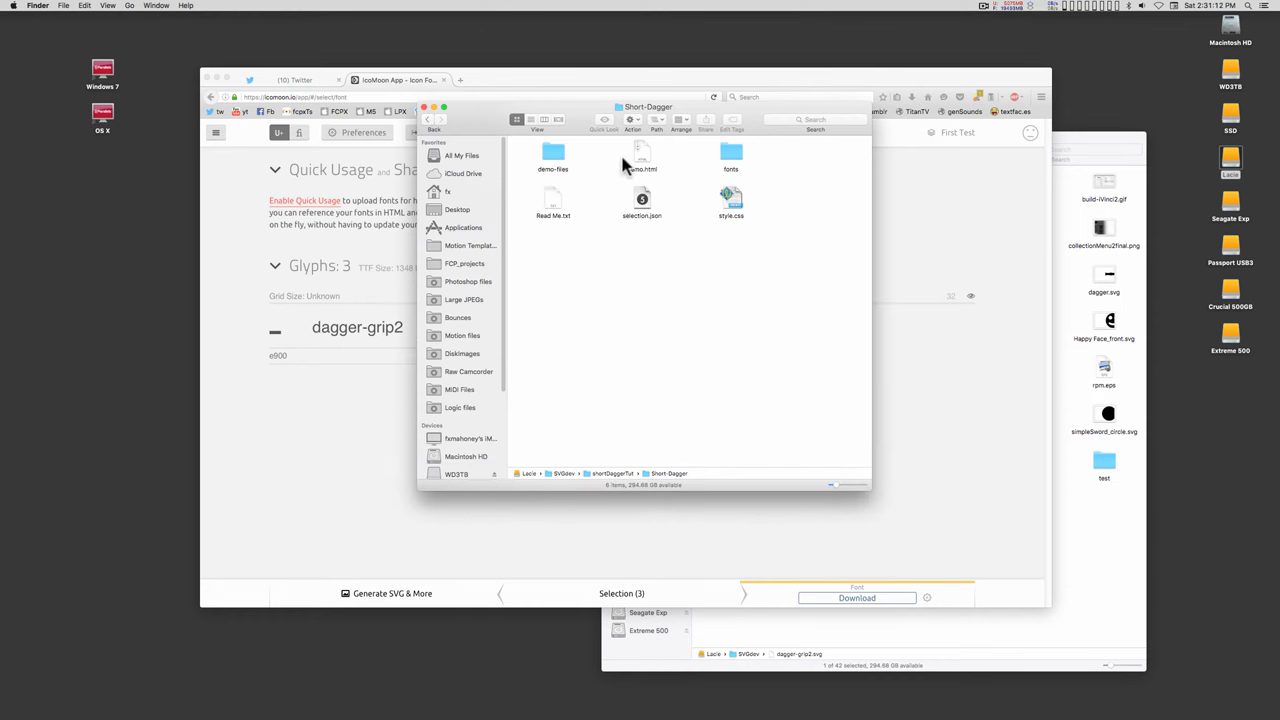
{"action": "double_click", "coordinate": [728, 155]}
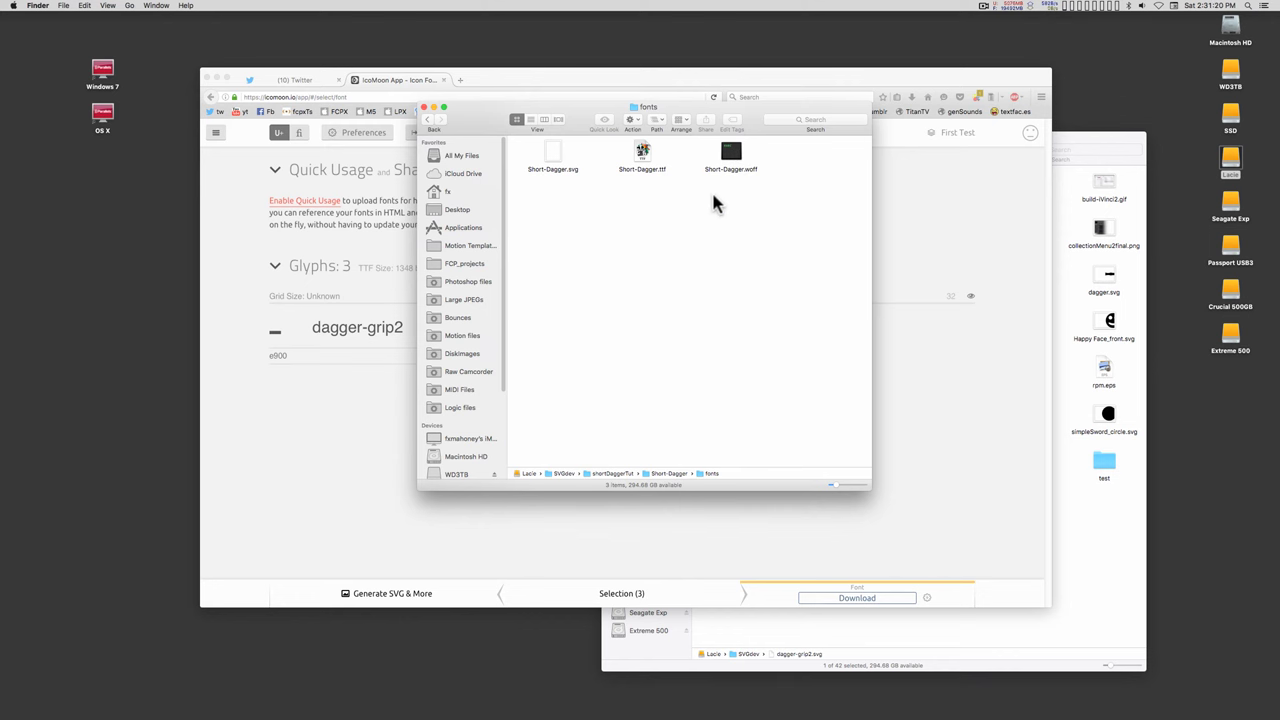
{"action": "left_click_drag", "start_coordinate": [731, 114], "coordinate": [593, 172]}
Install Short-Dagger.ttf into Font Book's AddedCollection, then launch Motion
{"action": "left_click", "coordinate": [7, 267]}
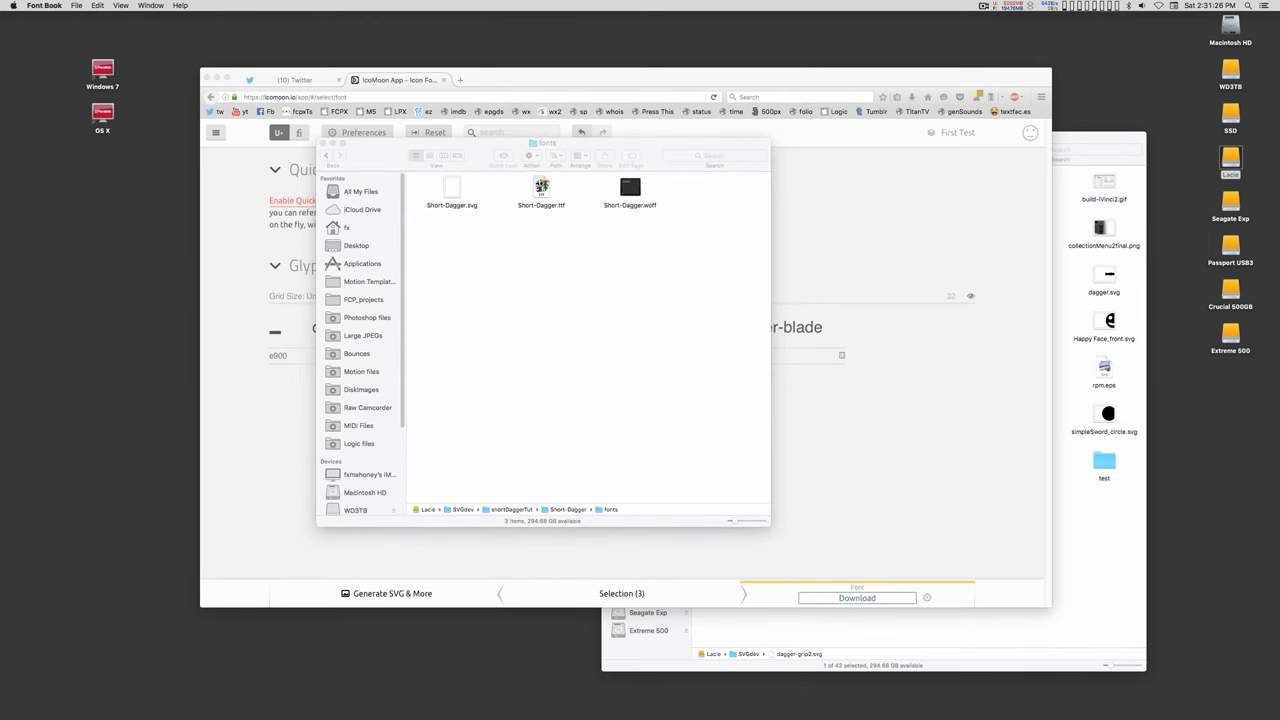
{"action": "left_click_drag", "start_coordinate": [1066, 209], "coordinate": [927, 100]}
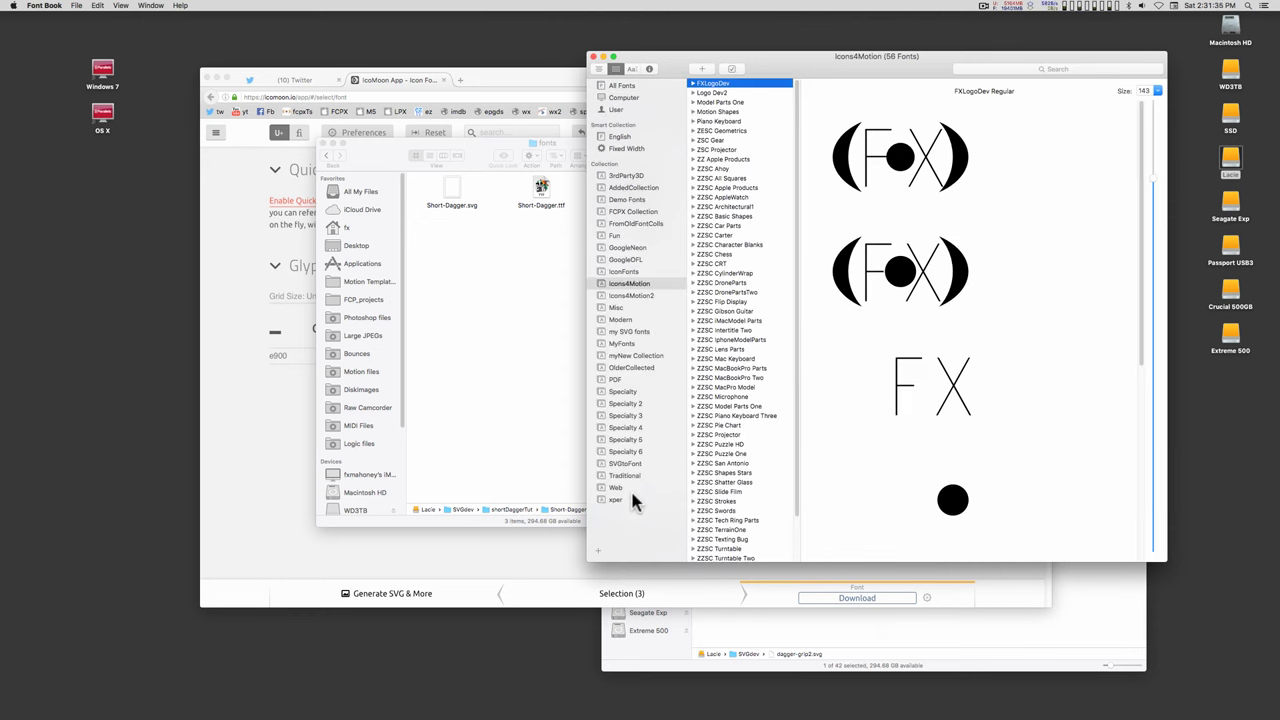
{"action": "key", "text": "Down"}
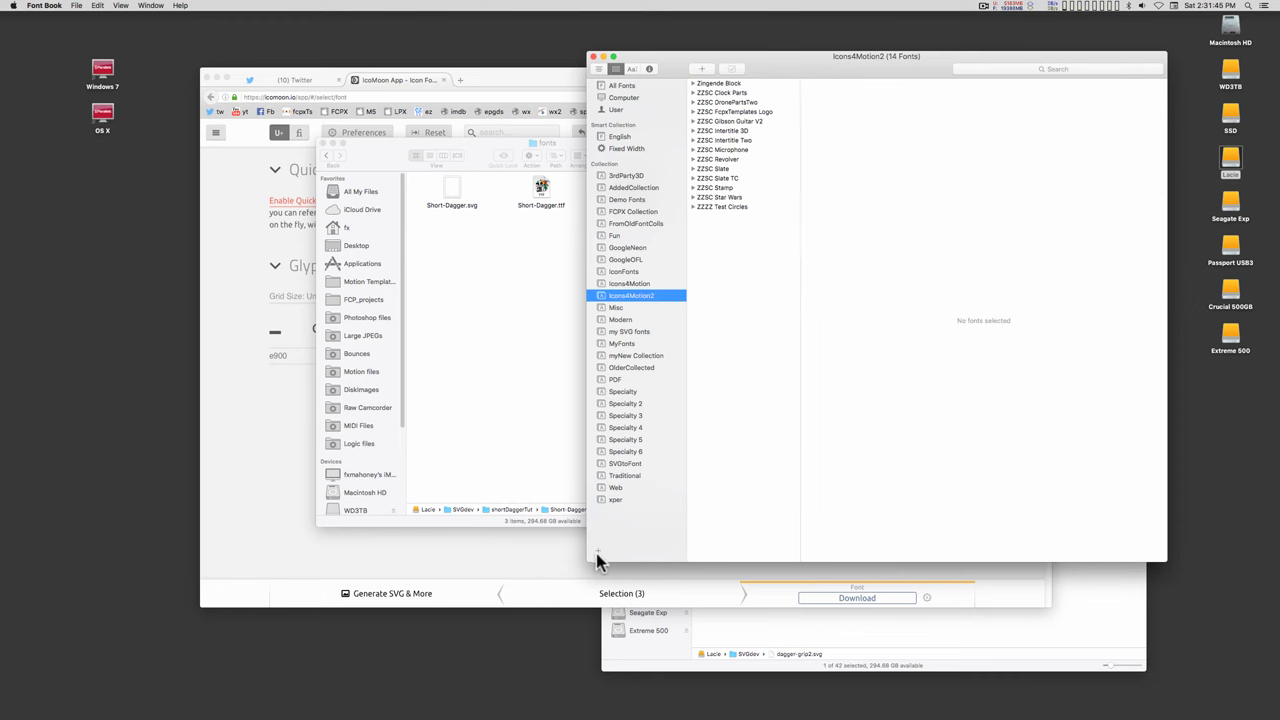
{"action": "left_click", "coordinate": [637, 189]}
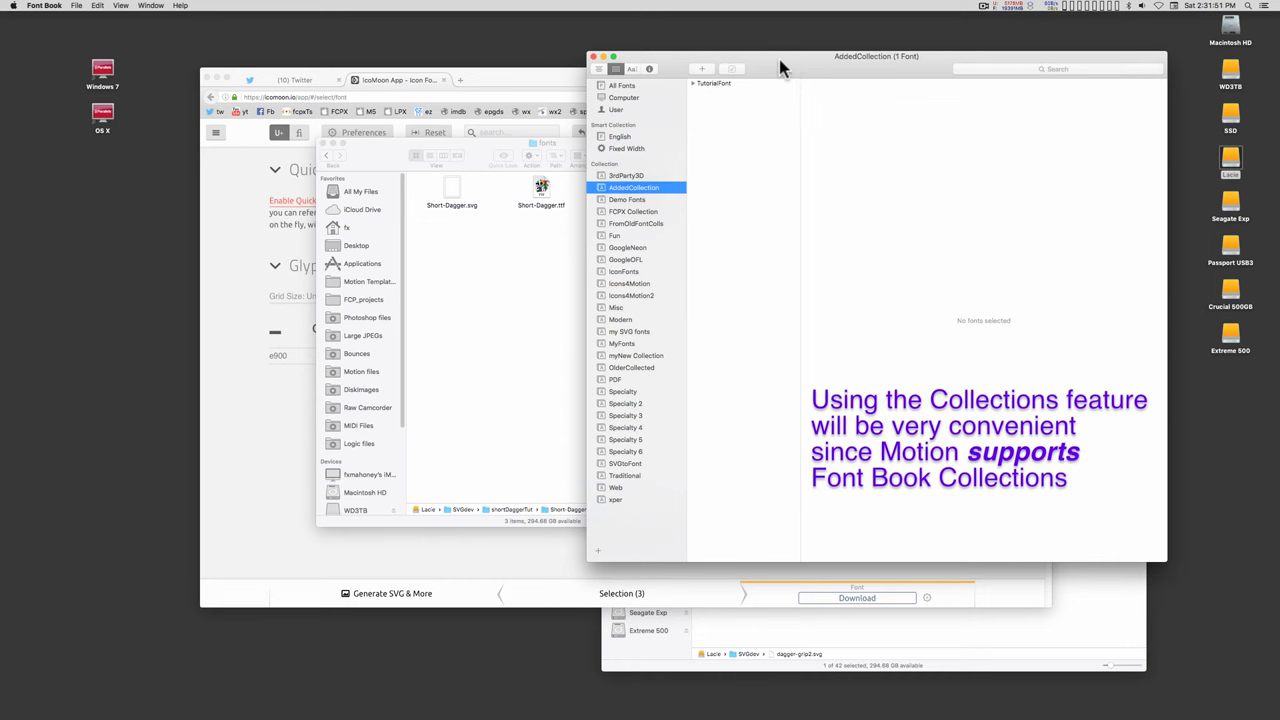
{"action": "mouse_move", "coordinate": [786, 60]}
{"action": "left_mouse_down"}
{"action": "mouse_move", "coordinate": [771, 110]}
{"action": "mouse_move", "coordinate": [774, 68]}
{"action": "left_mouse_up"}
{"action": "left_click_drag", "start_coordinate": [545, 195], "coordinate": [716, 178]}
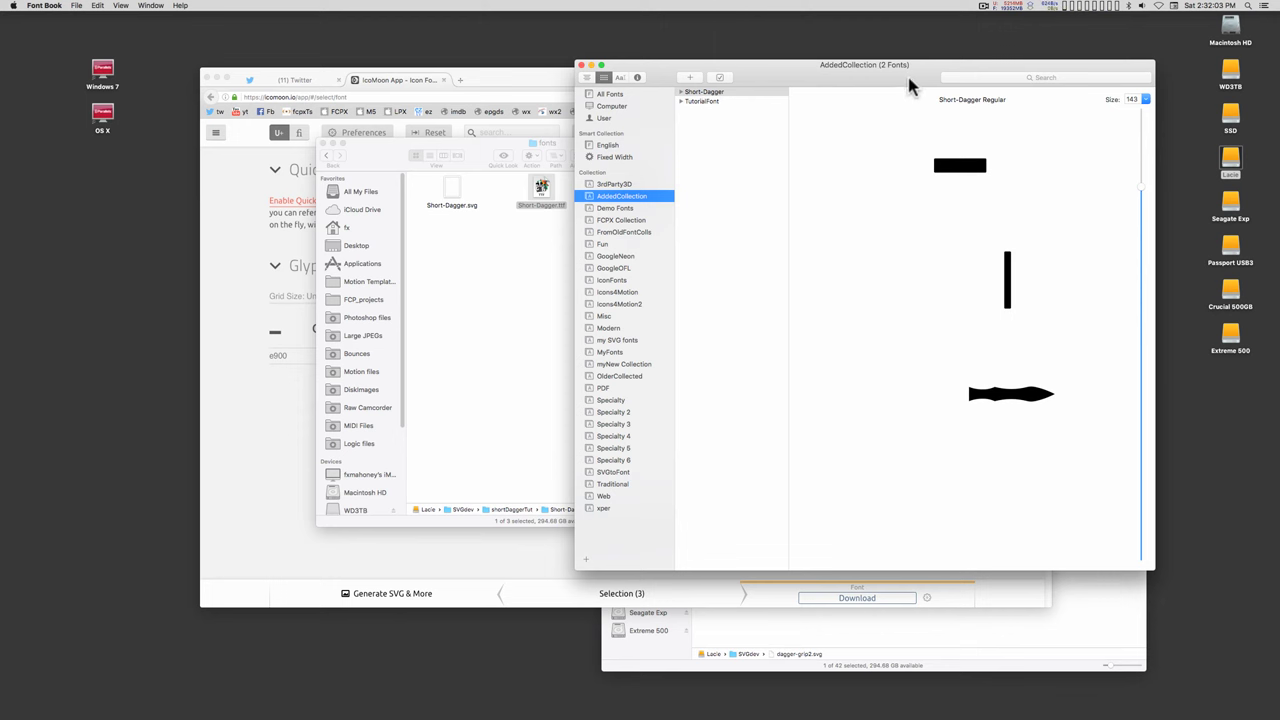
{"action": "left_click_drag", "start_coordinate": [908, 83], "coordinate": [870, 90]}
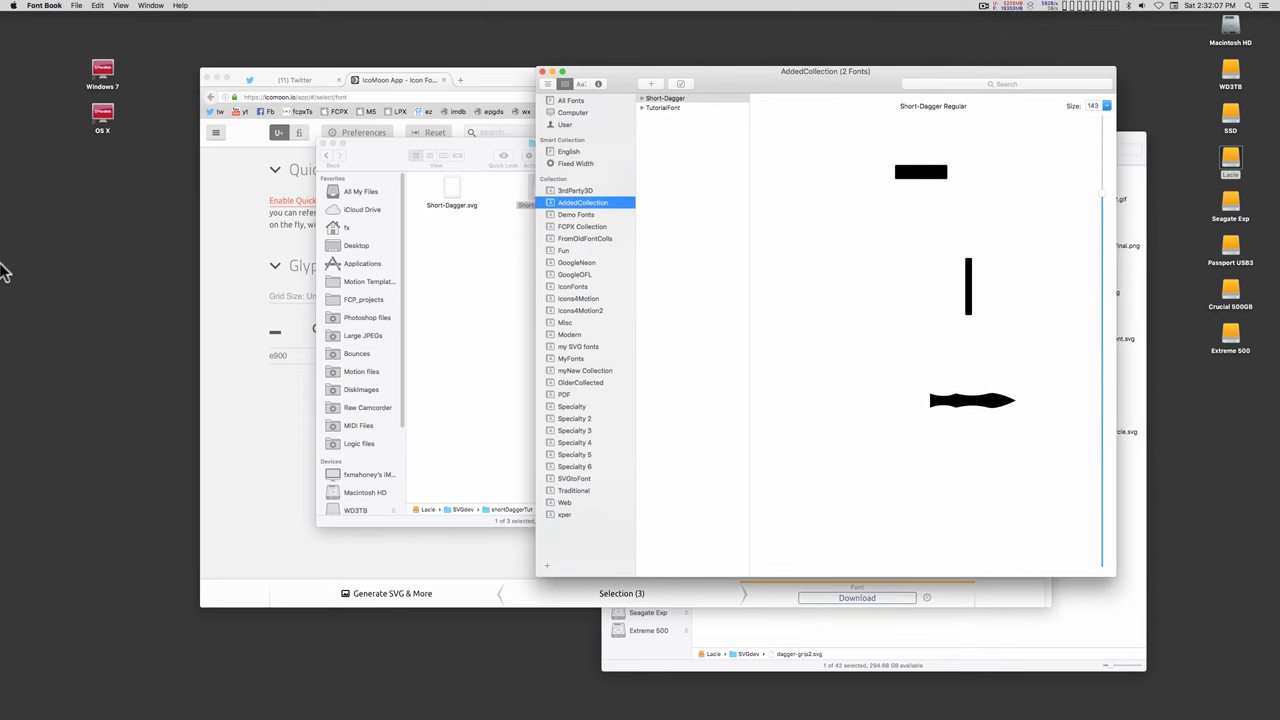
{"action": "mouse_move", "coordinate": [5, 283]}
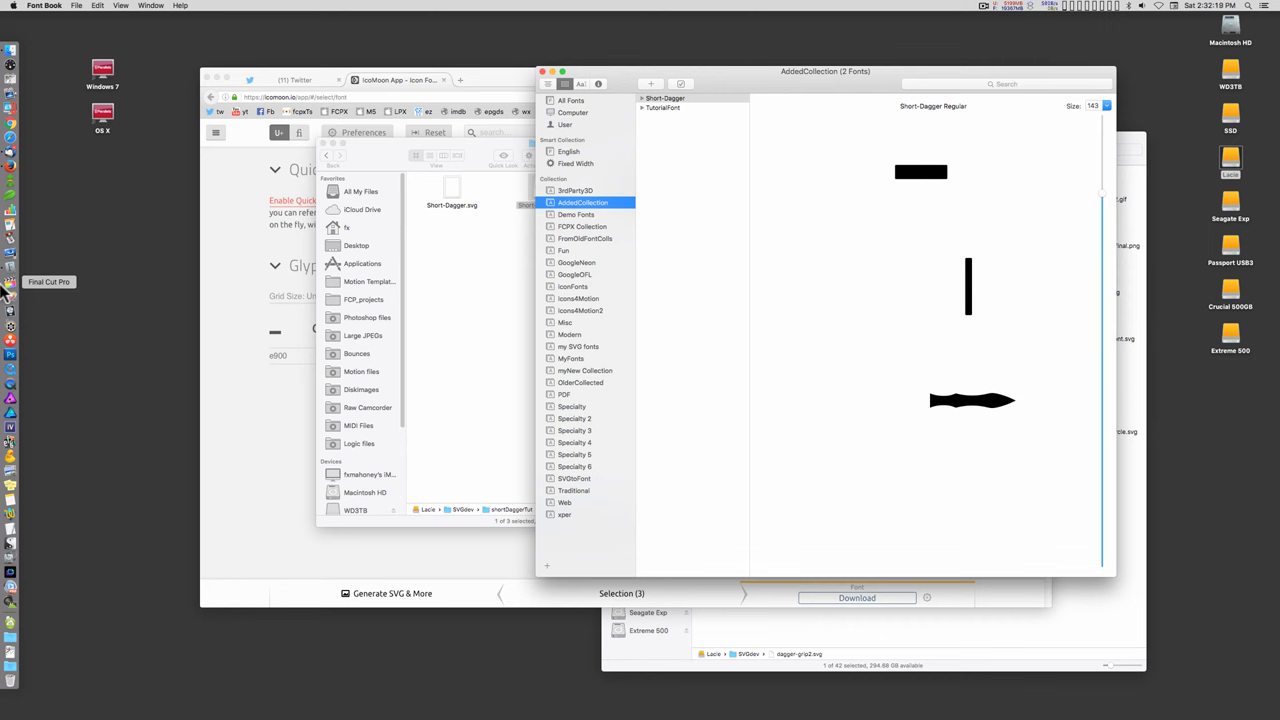
{"action": "left_click", "coordinate": [10, 297]}
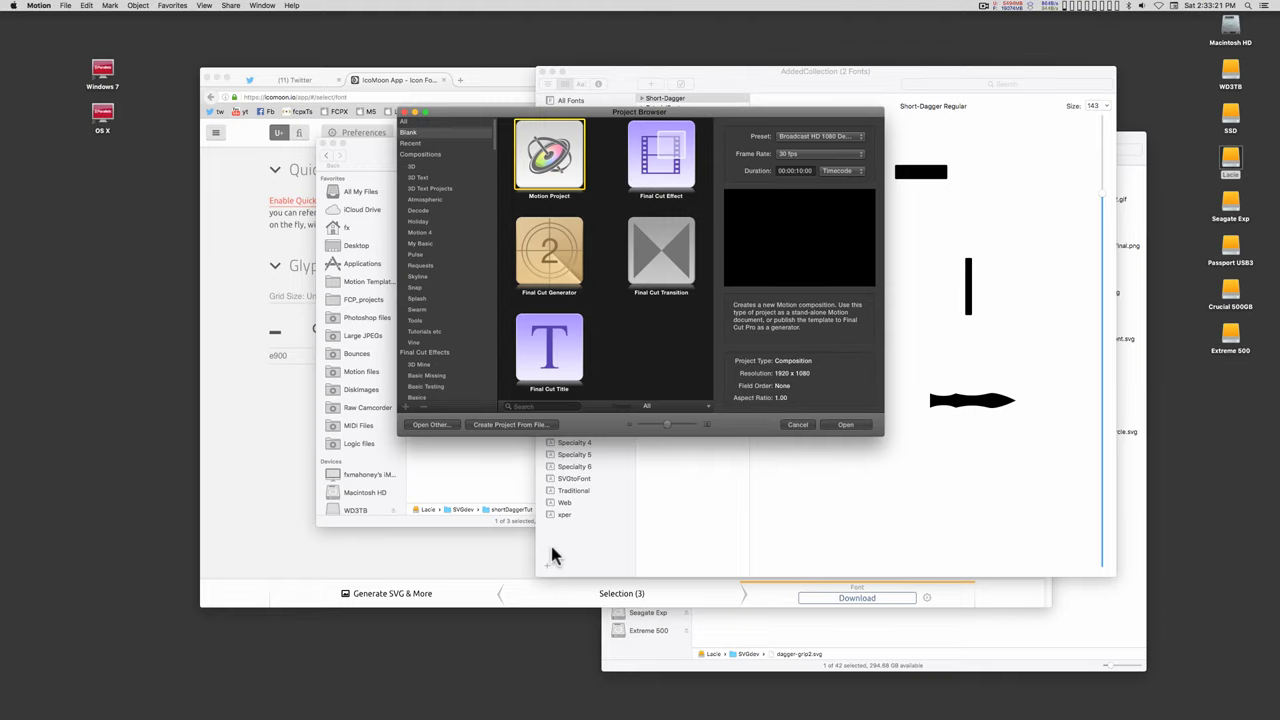
Start a blank Motion project and copy the third (blade) Short-Dagger glyph from Font Book
{"action": "key", "text": "Return"}
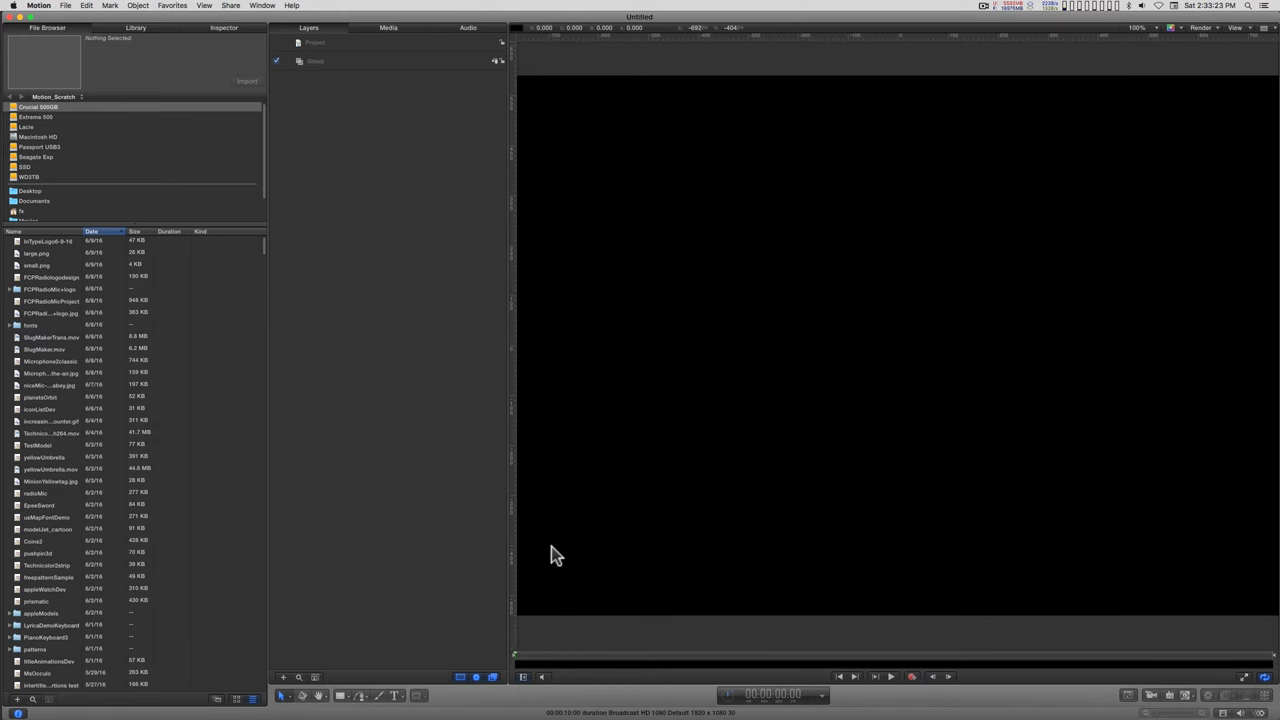
{"action": "key", "text": "super+Tab"}
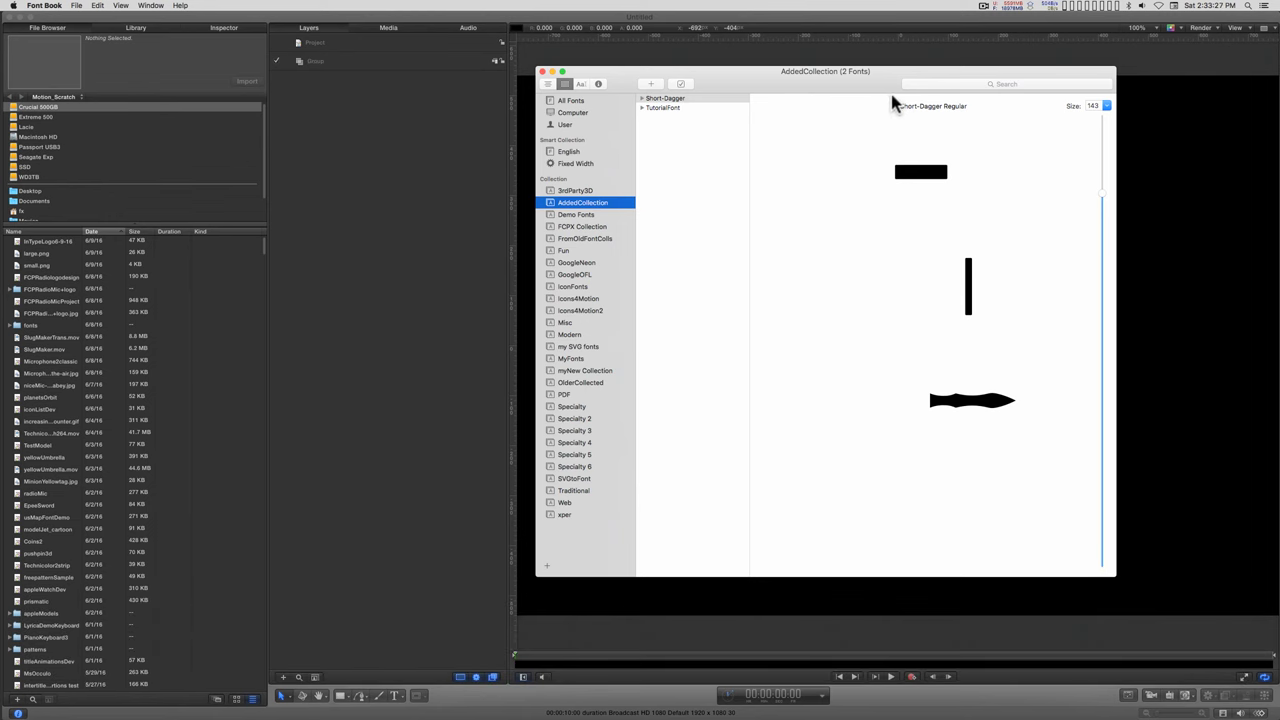
{"action": "left_click_drag", "start_coordinate": [893, 83], "coordinate": [983, 83]}
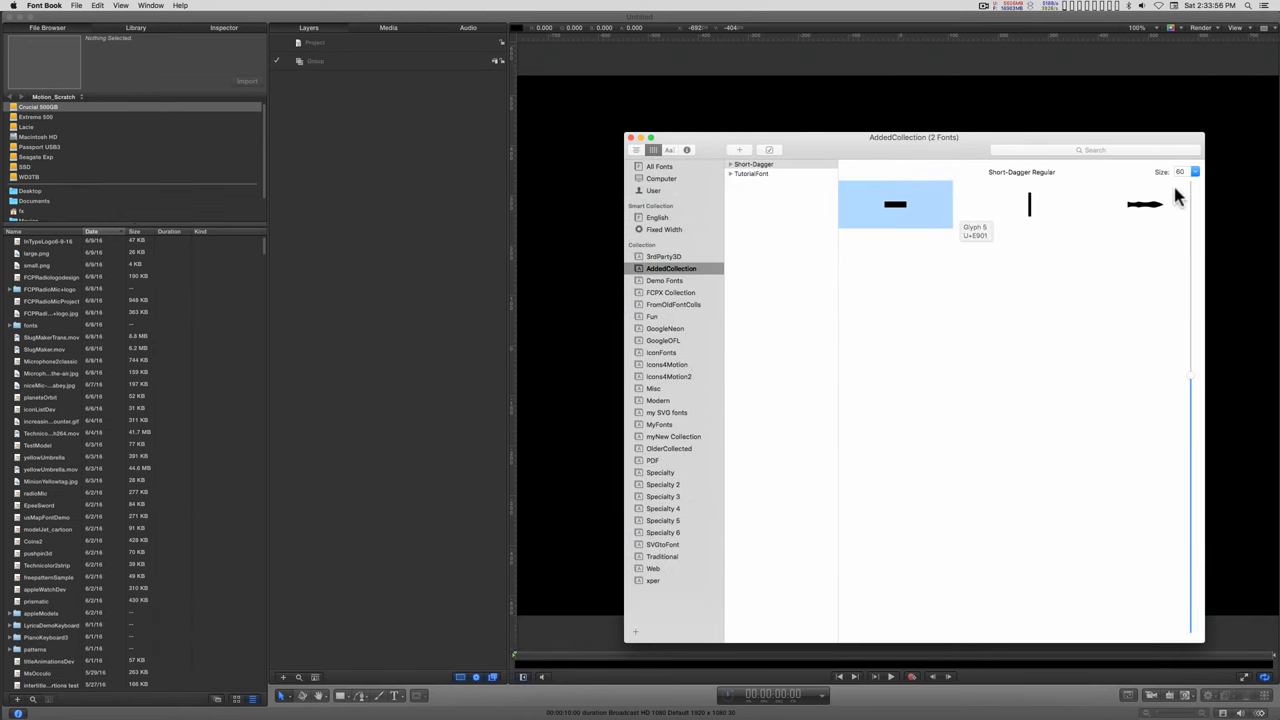
{"action": "left_click", "coordinate": [1148, 206]}
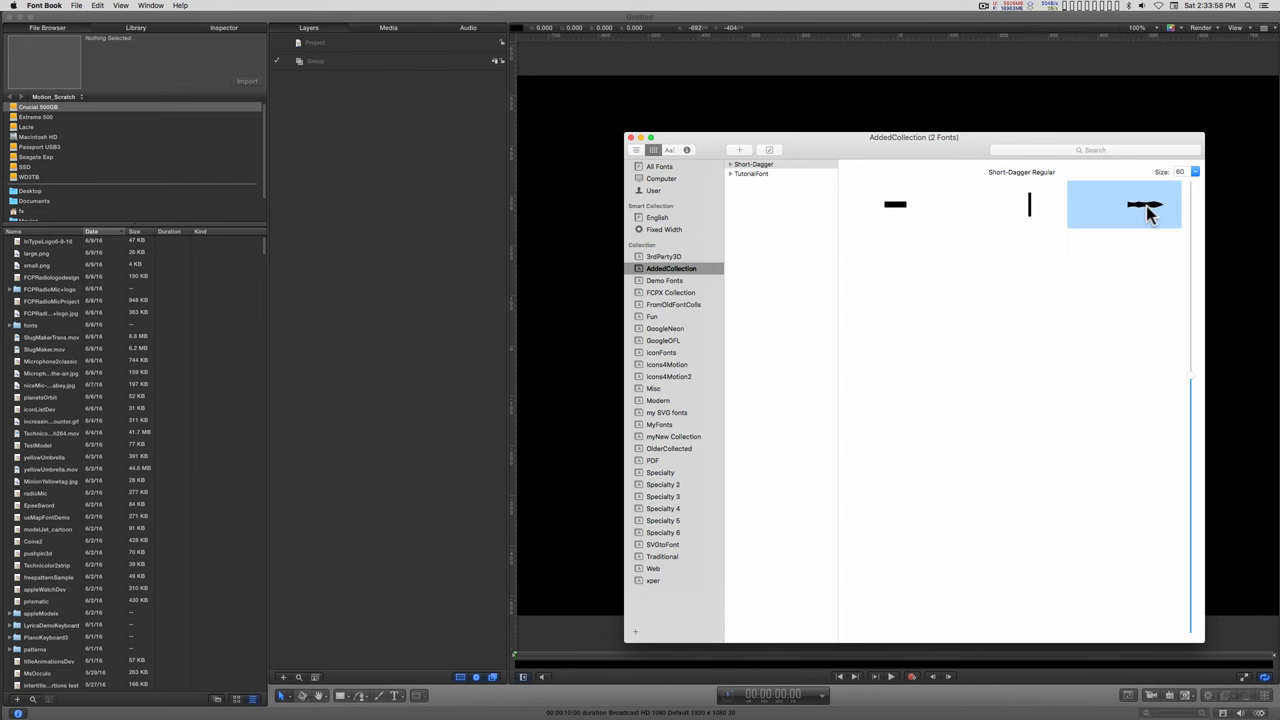
{"action": "key", "text": "super+c"}
Paste the blade glyph as a new text layer, set its size to 320, and duplicate it
{"action": "left_click", "coordinate": [584, 271]}
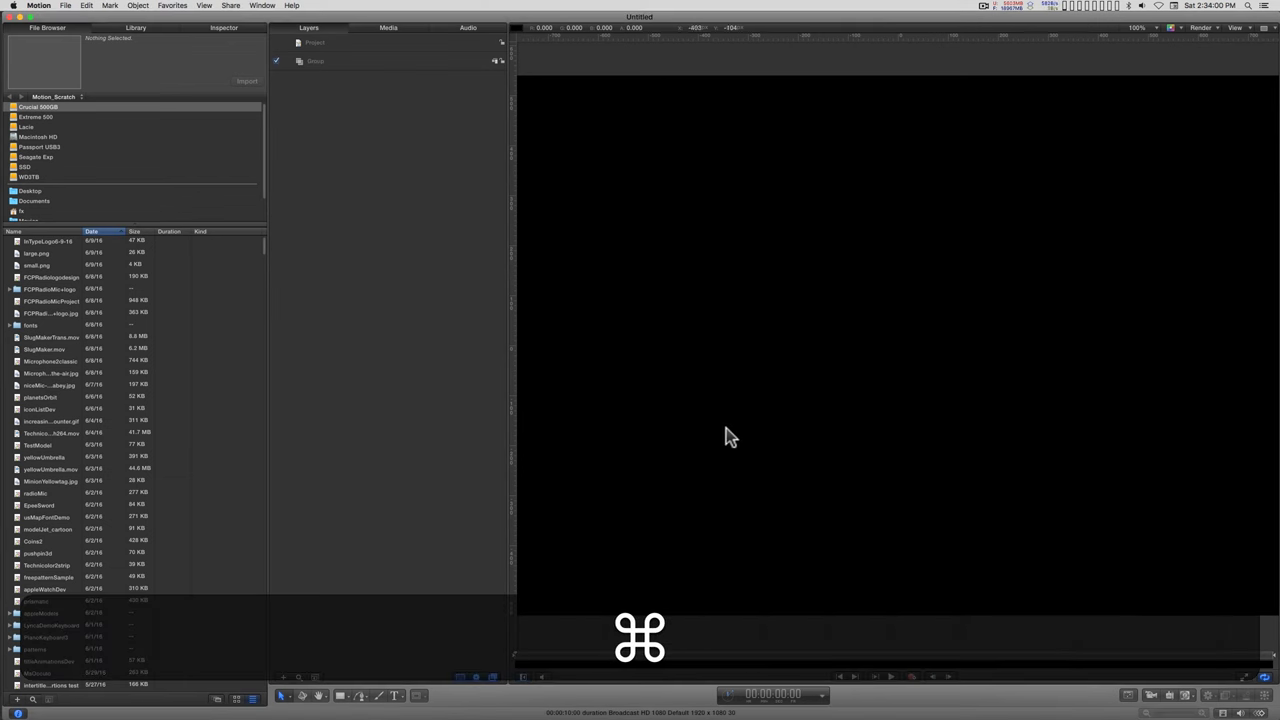
{"action": "left_click", "coordinate": [396, 697]}
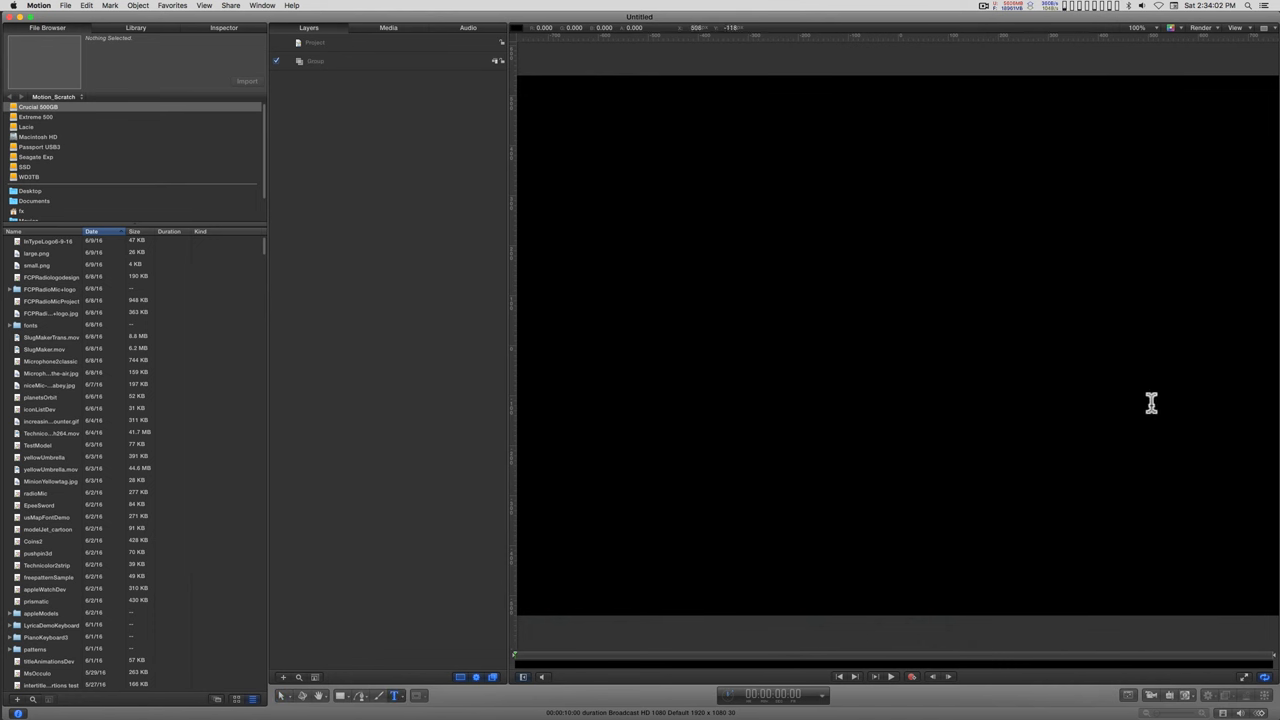
{"action": "left_click", "coordinate": [896, 308]}
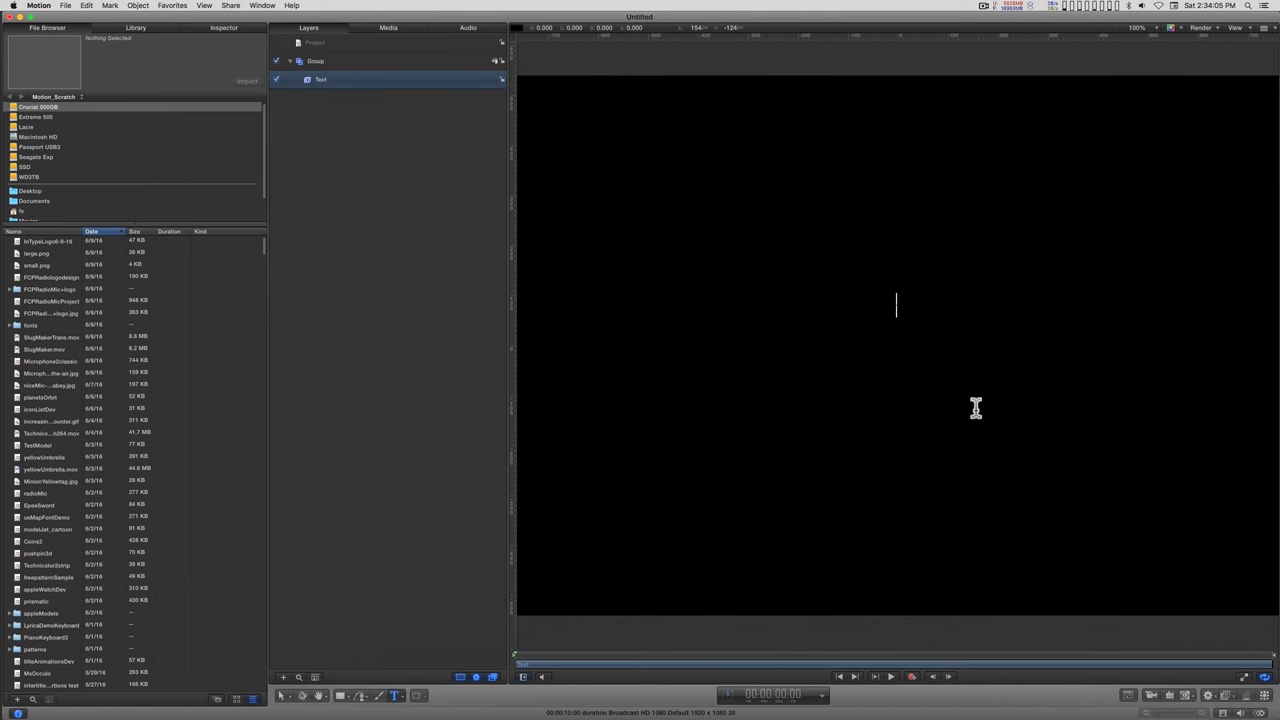
{"action": "key", "text": "super+v"}
{"action": "left_click", "coordinate": [229, 31]}
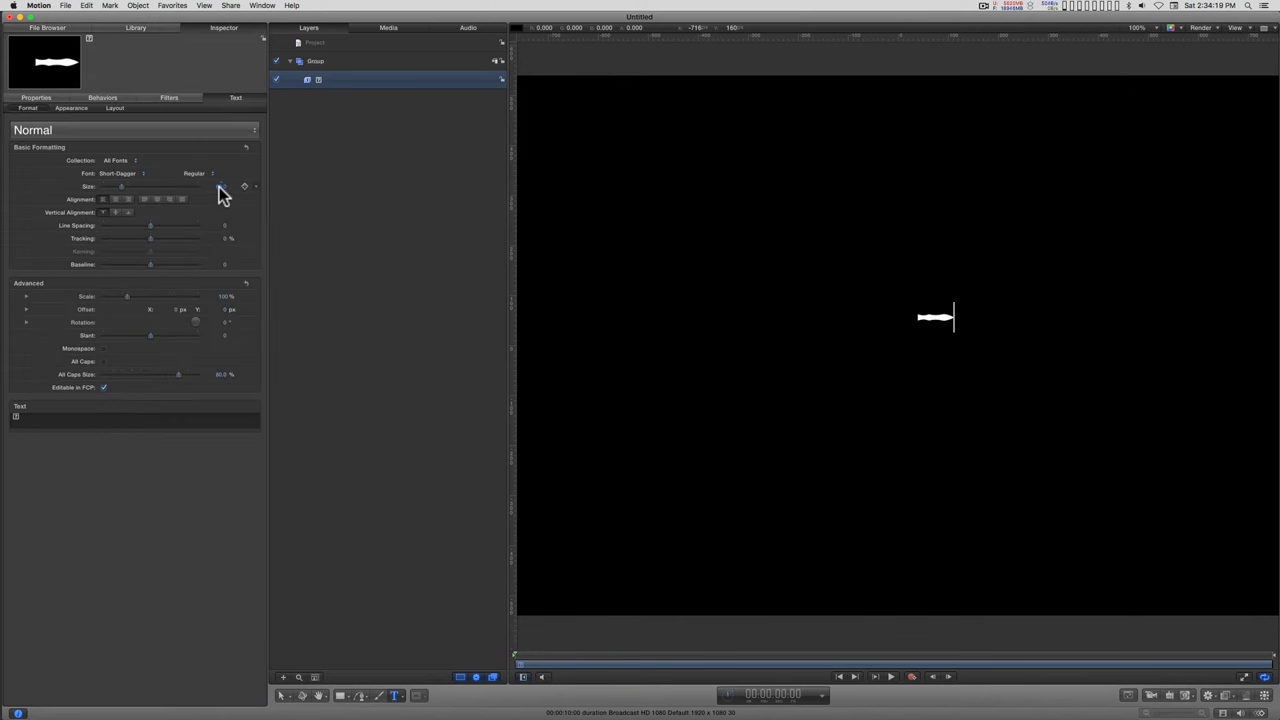
{"action": "left_click_drag", "start_coordinate": [220, 188], "coordinate": [274, 188]}
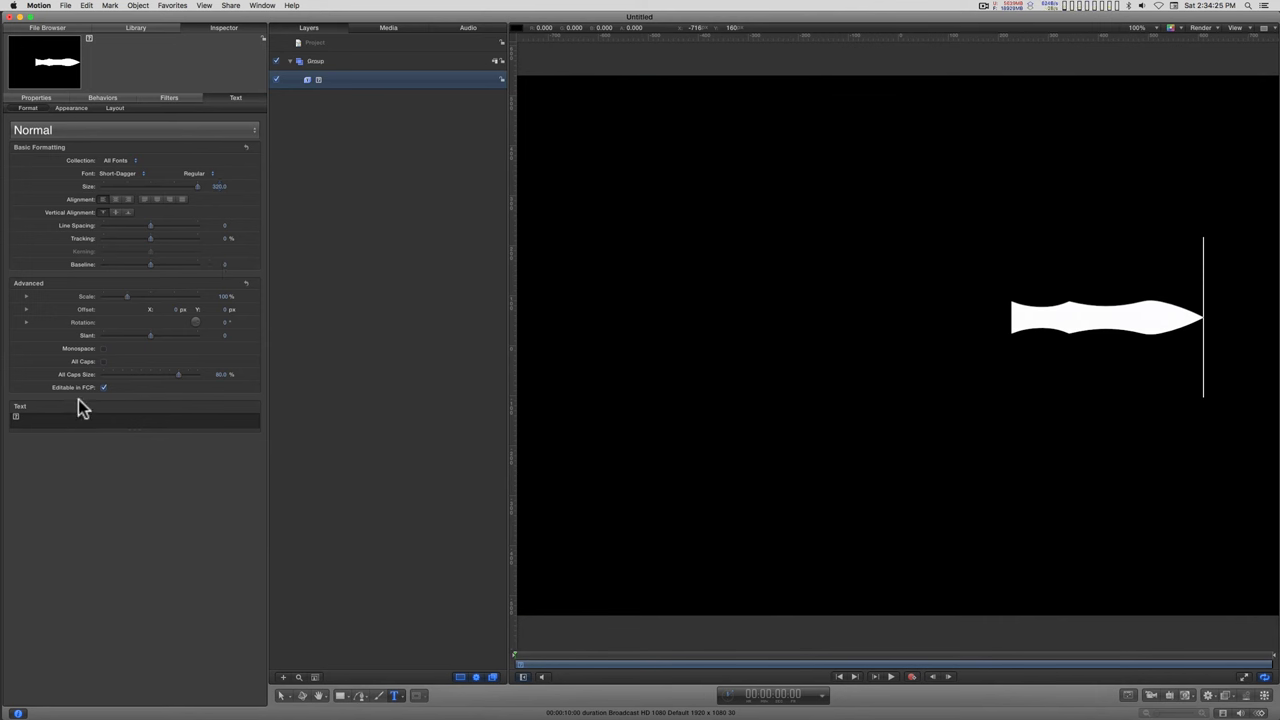
{"action": "key", "text": "super+d"}
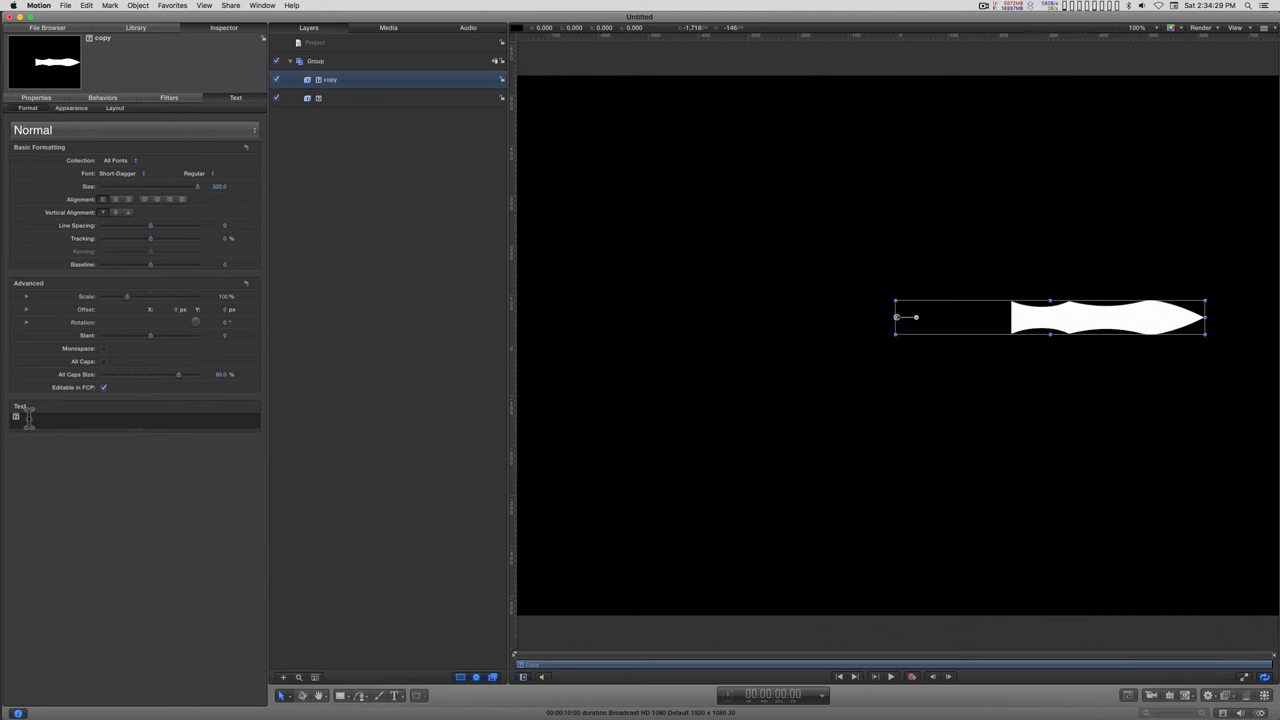
Replace the copy layer's text with the middle crossguard glyph from Font Book, then duplicate it
{"action": "key", "text": "super+Tab"}
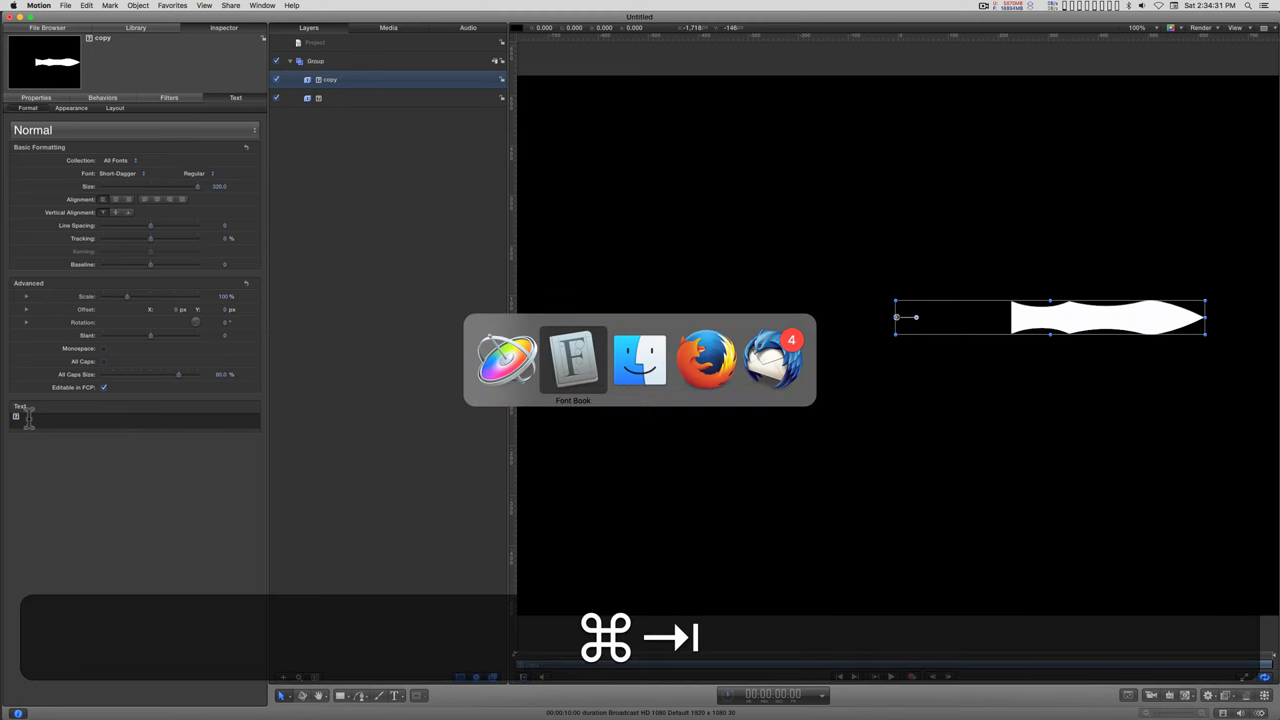
{"action": "left_click", "coordinate": [566, 372]}
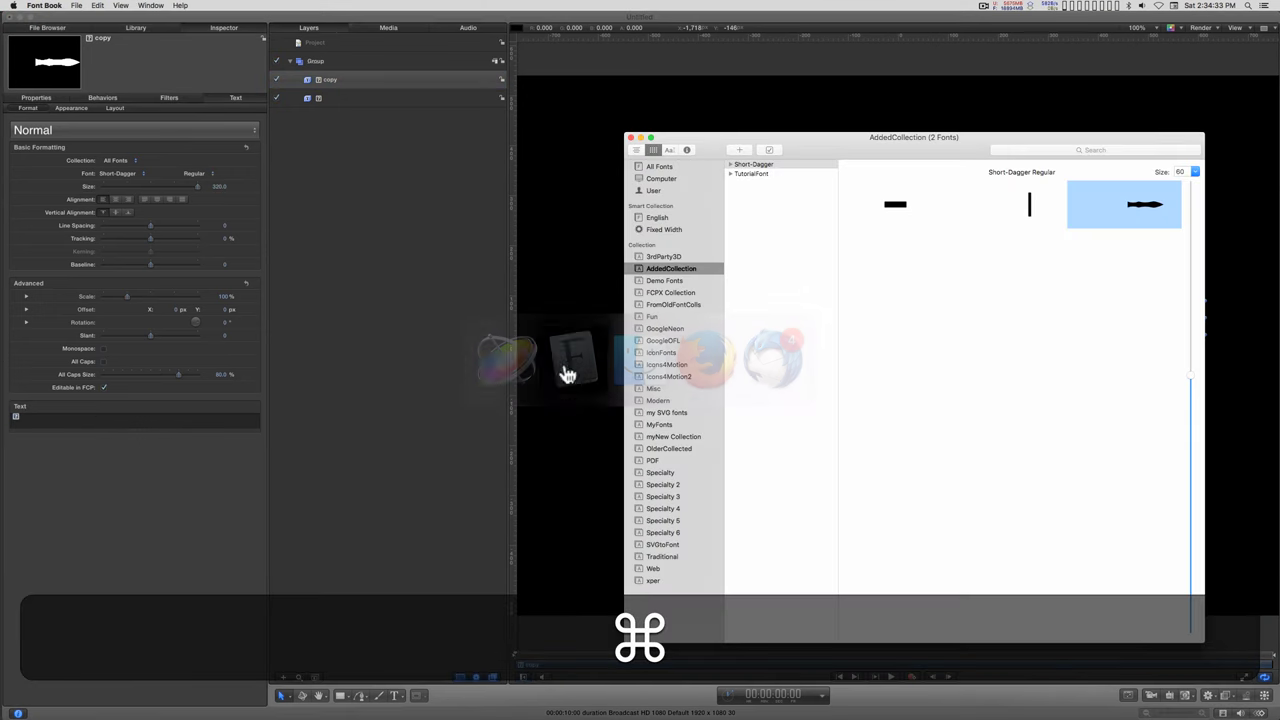
{"action": "left_click", "coordinate": [1030, 215]}
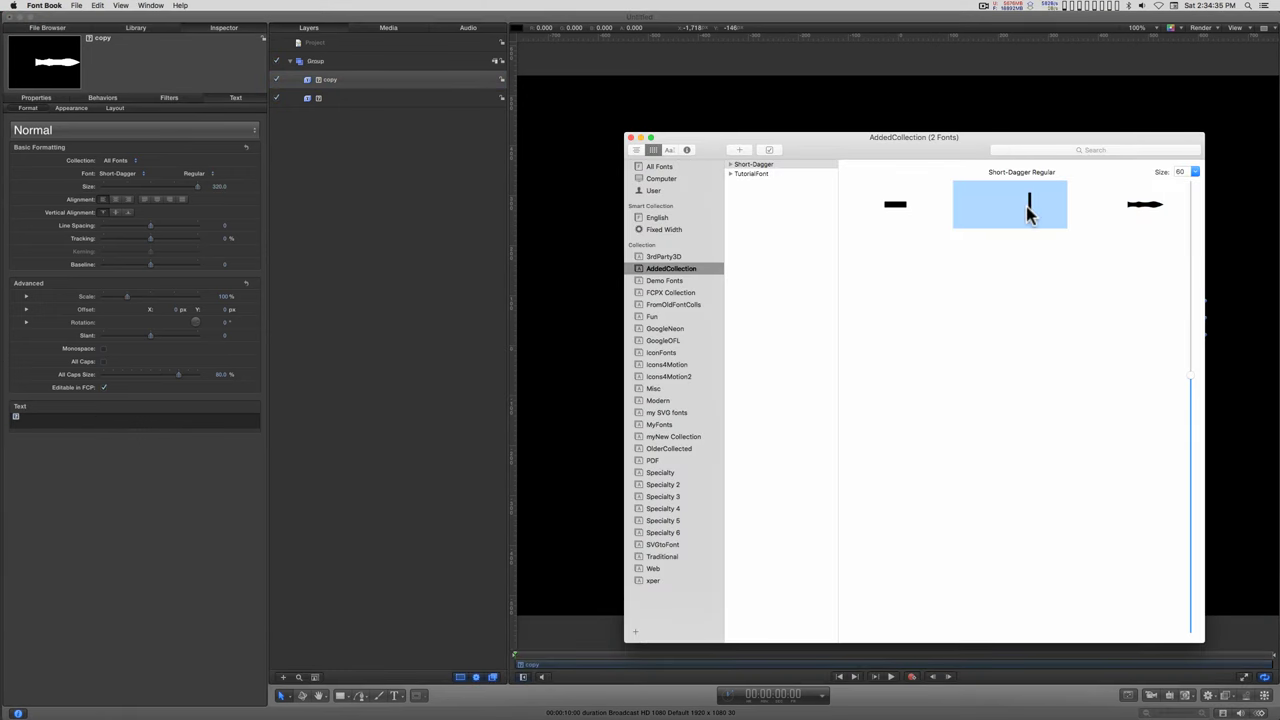
{"action": "key", "text": "super"}
{"action": "key", "text": "super+c"}
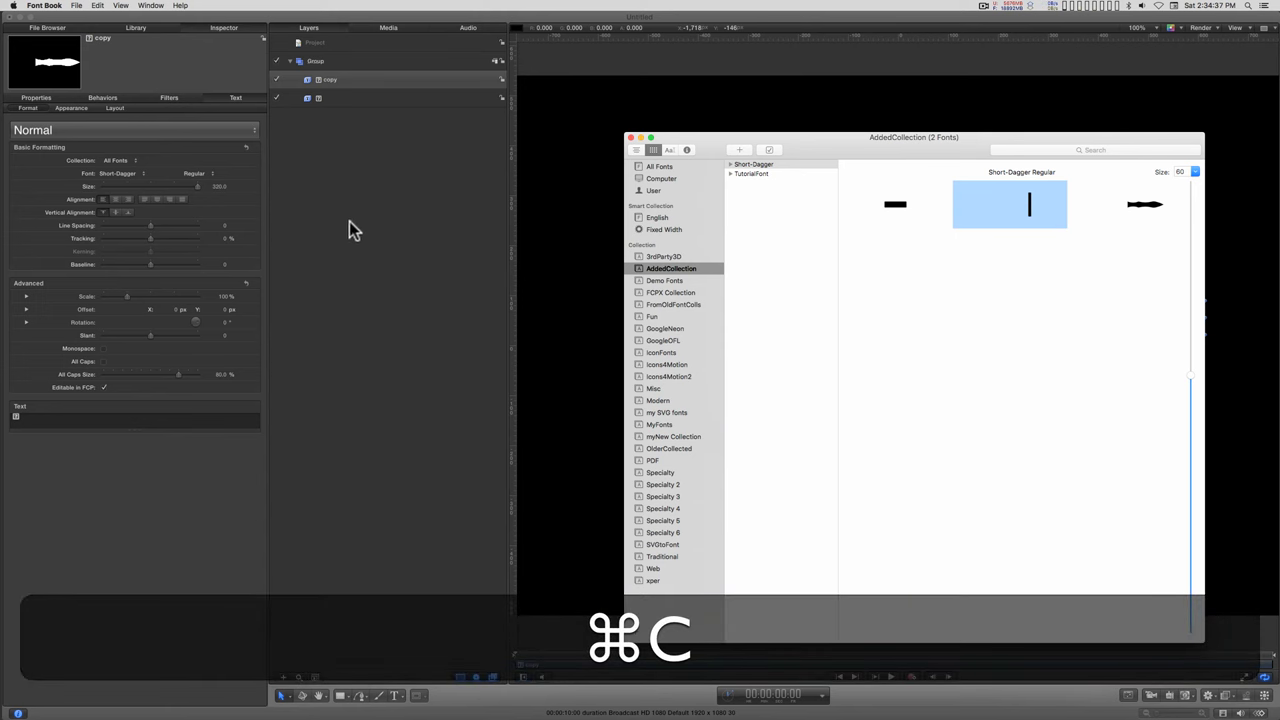
{"action": "left_click", "coordinate": [348, 223]}
{"action": "left_click", "coordinate": [106, 420]}
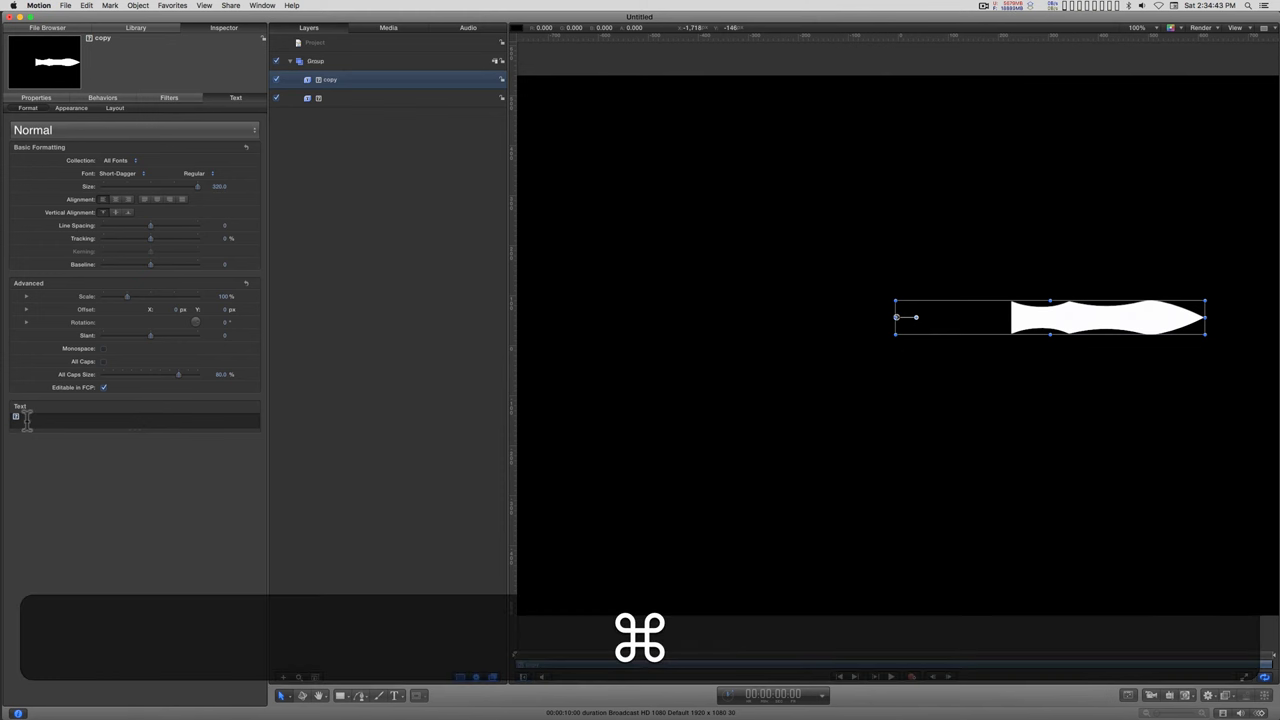
{"action": "key", "text": "super+v"}
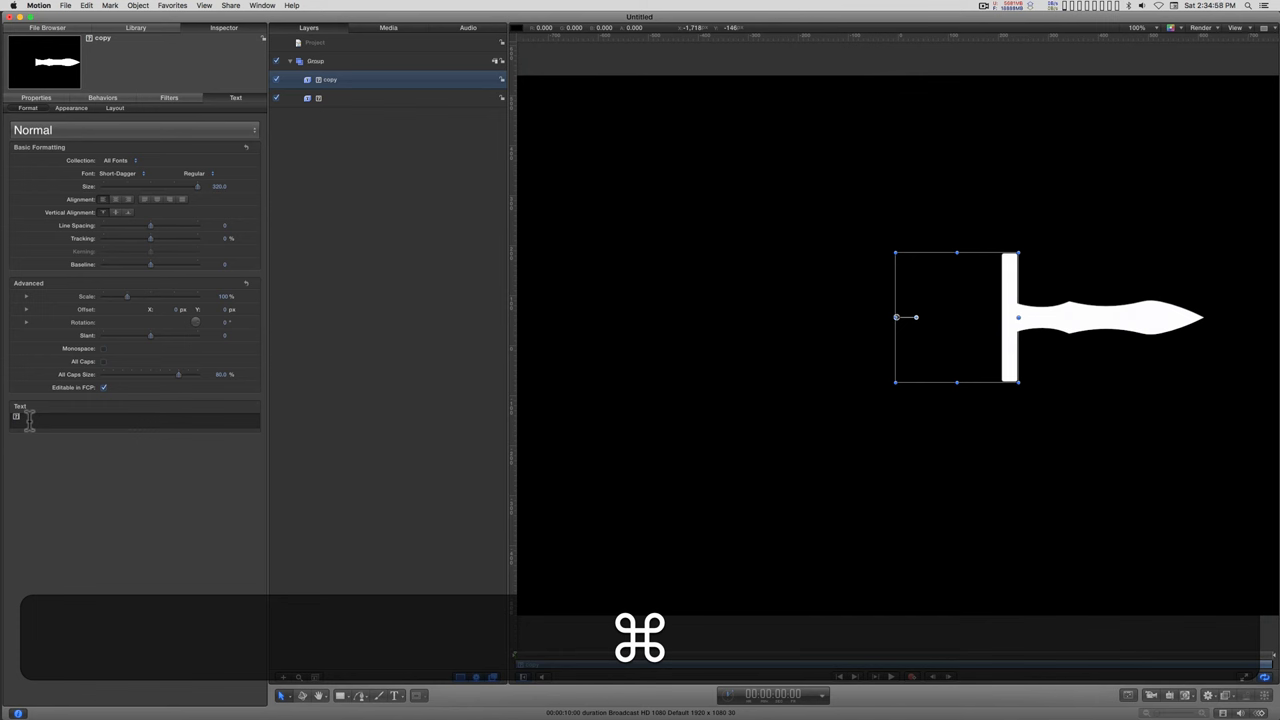
{"action": "key", "text": "super+d"}
Replace the duplicate layer's text with the first (grip) glyph from Font Book
{"action": "key", "text": "super+Tab"}
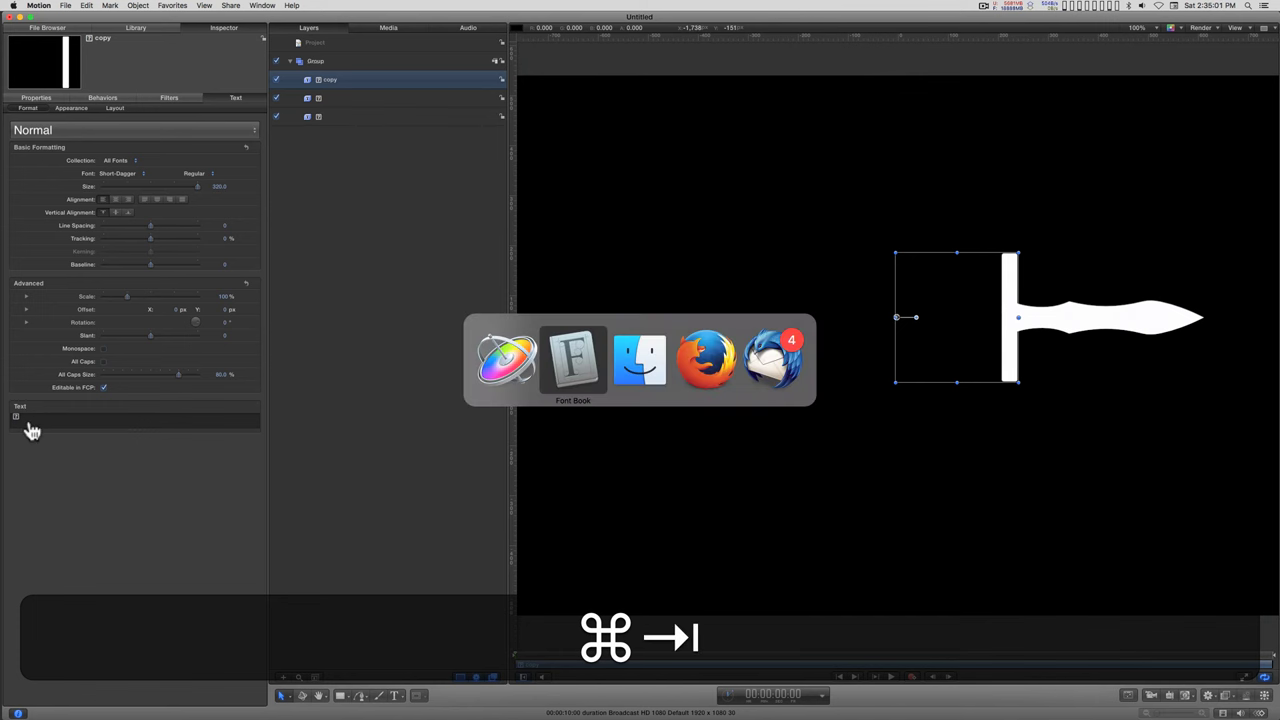
{"action": "left_click", "coordinate": [572, 372]}
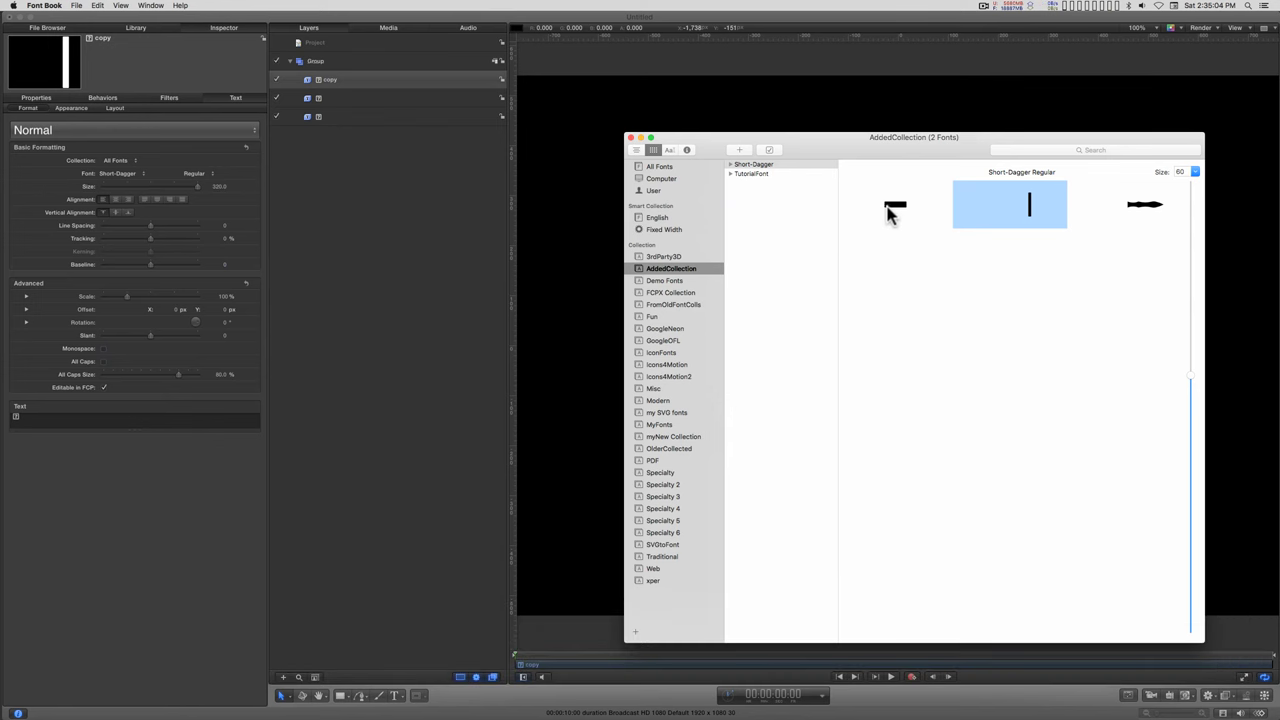
{"action": "left_click", "coordinate": [889, 212]}
{"action": "key", "text": "super+c"}
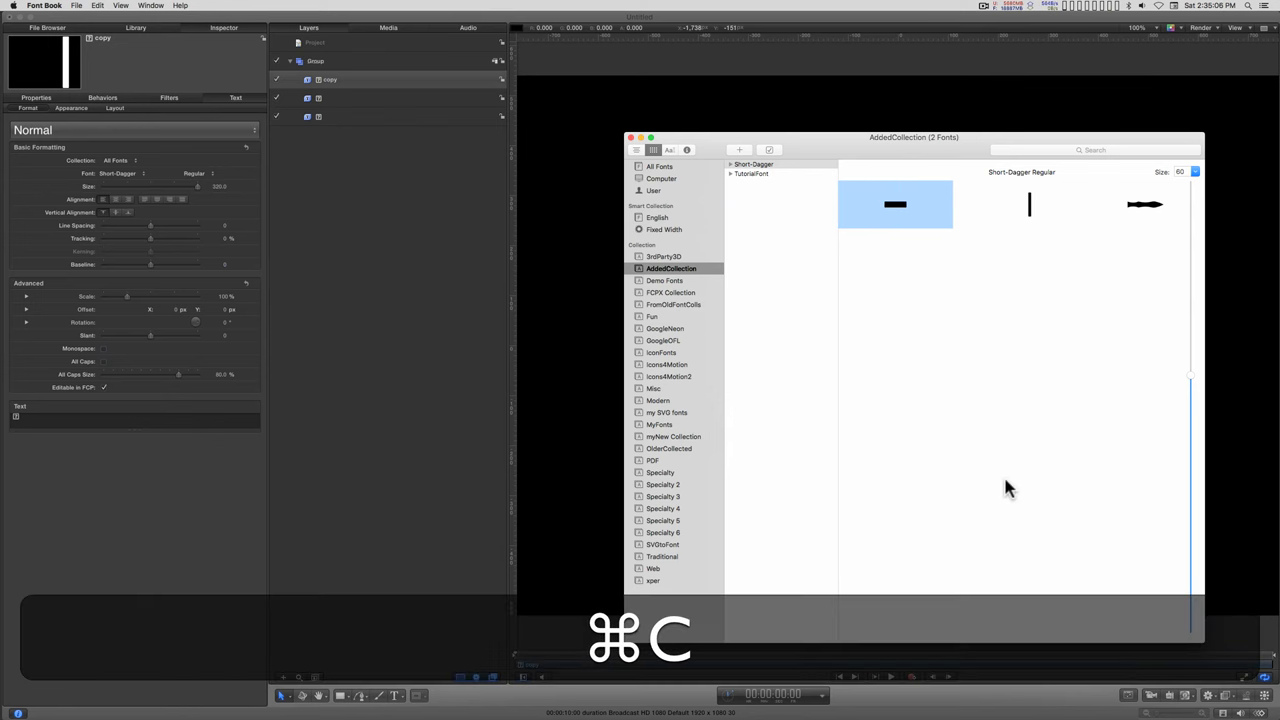
{"action": "left_click", "coordinate": [48, 417]}
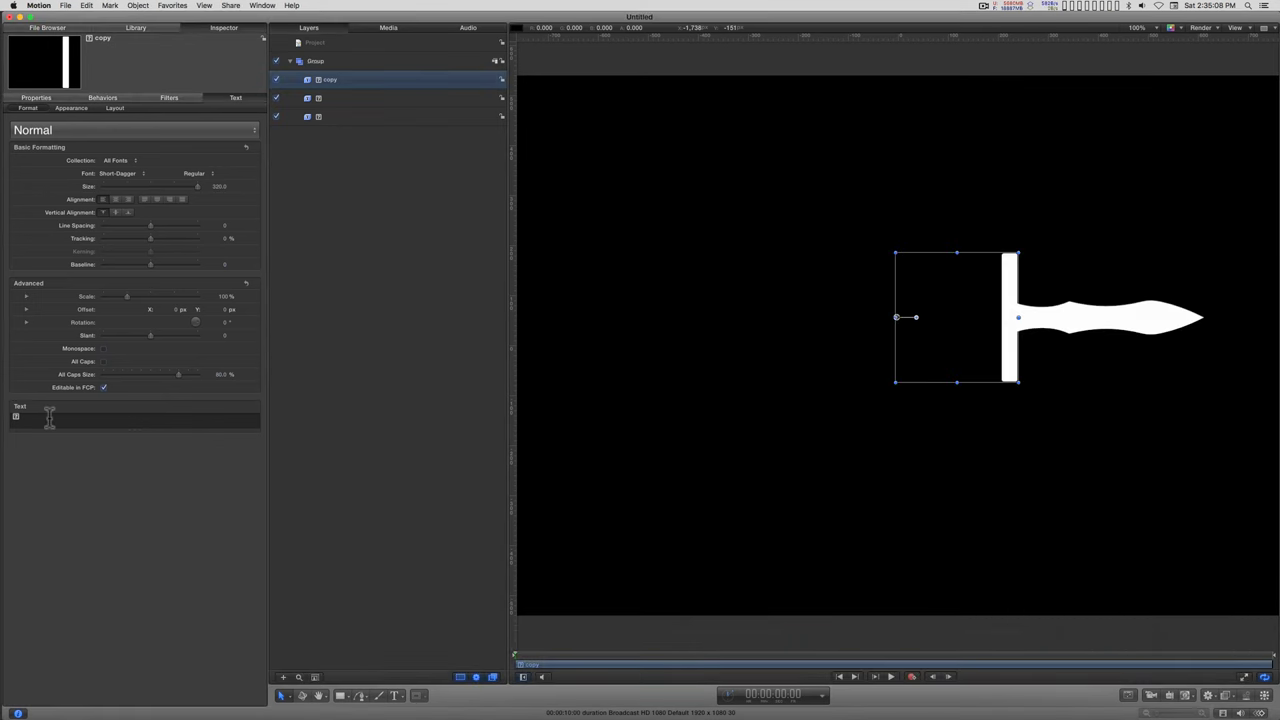
{"action": "key", "text": "super+v"}
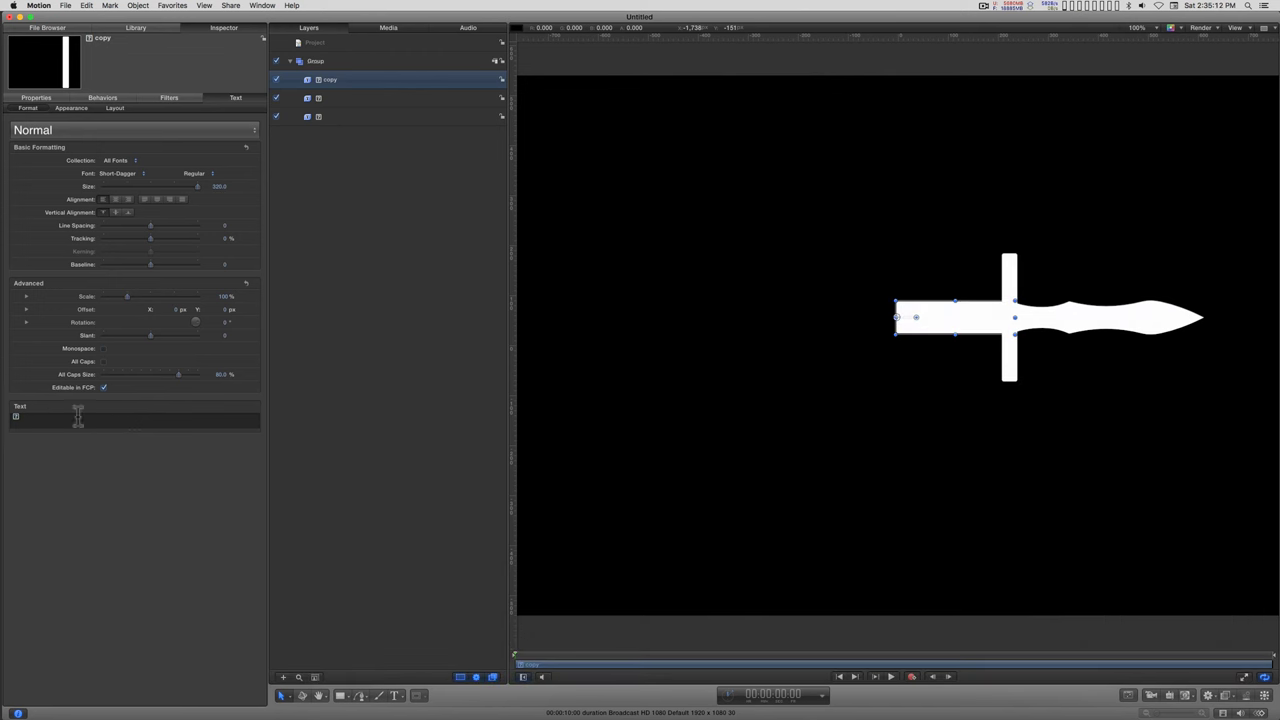
Add a camera, switching the dagger group to 3D, then reset the view and select the first text layer
{"action": "left_click", "coordinate": [334, 251]}
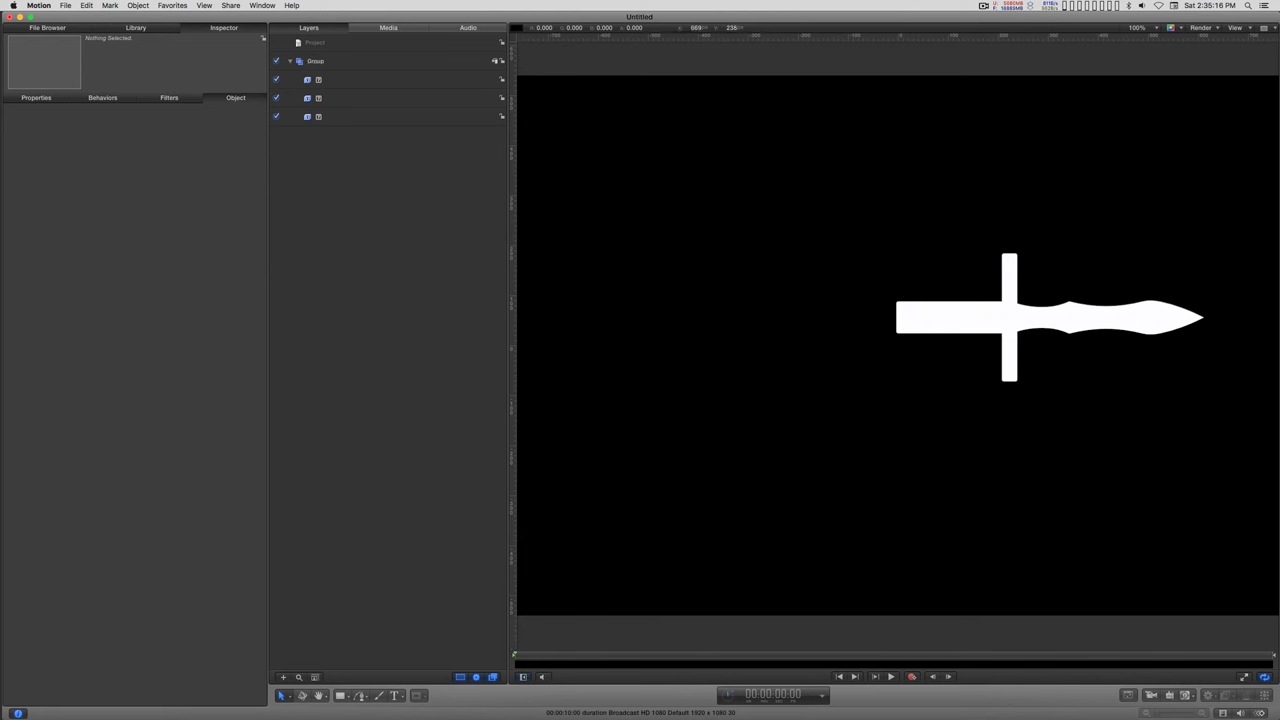
{"action": "left_click", "coordinate": [1151, 696]}
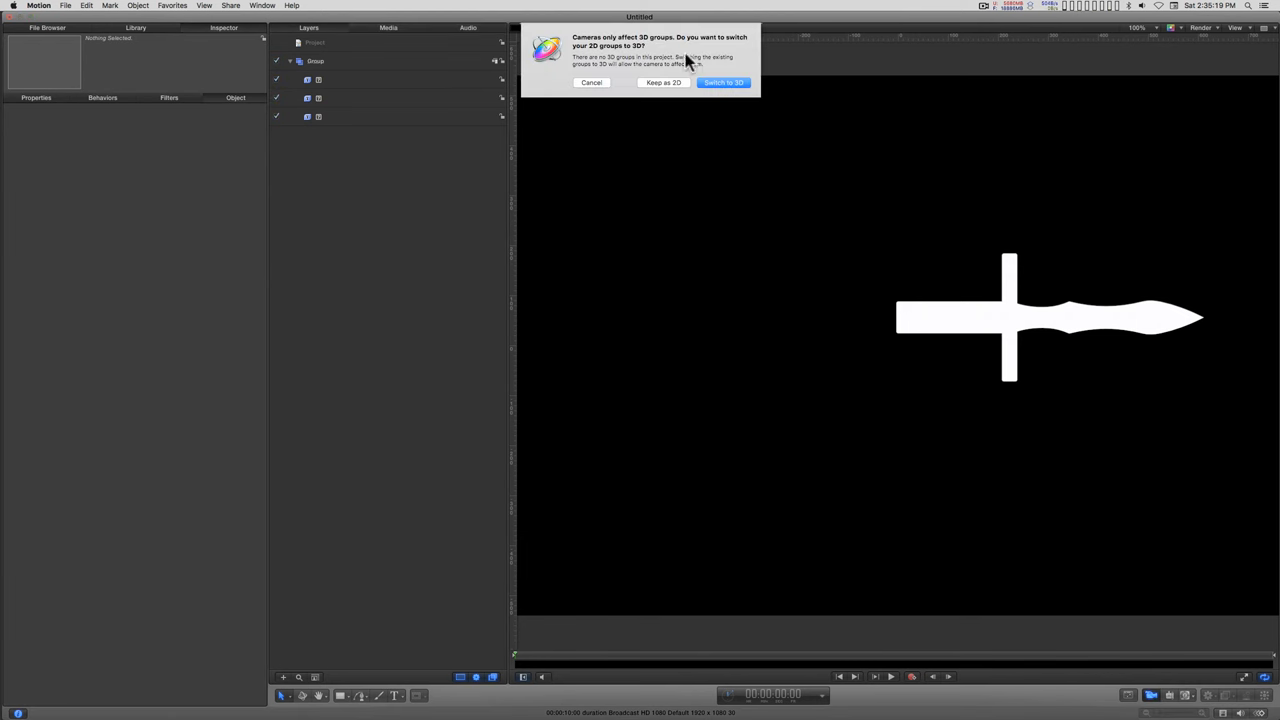
{"action": "key", "text": "Return"}
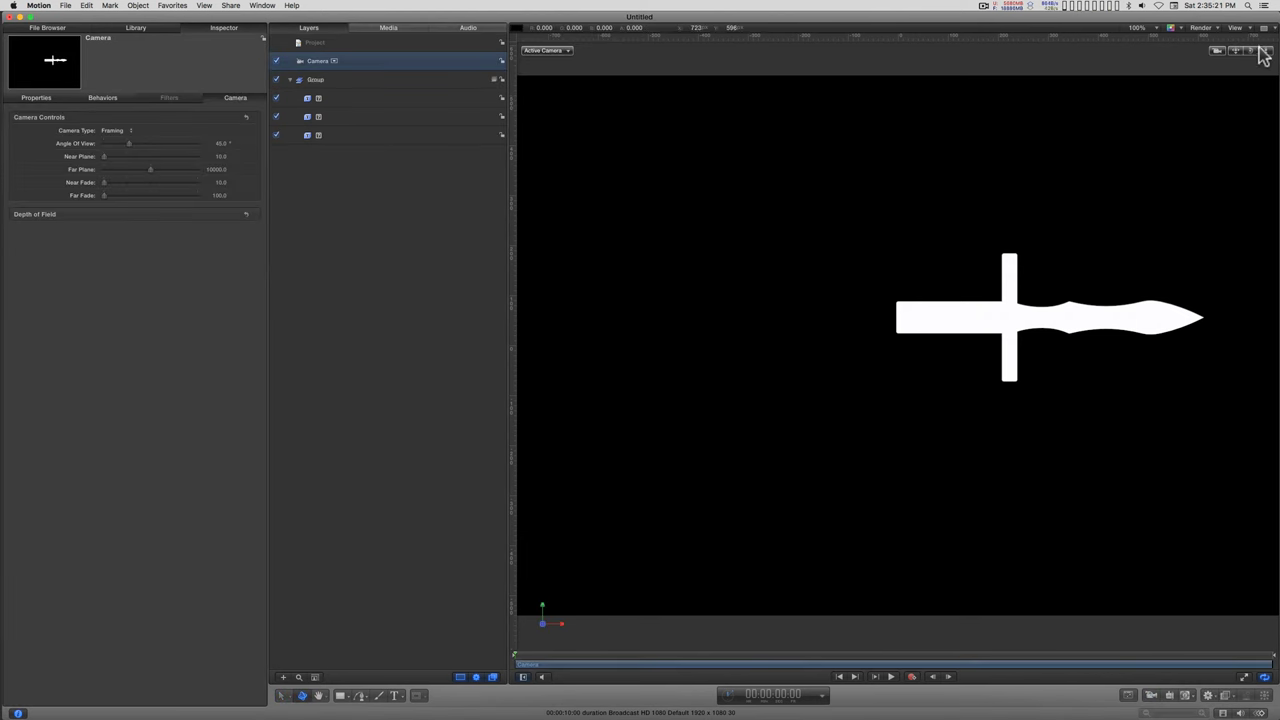
{"action": "left_click_drag", "start_coordinate": [1258, 50], "coordinate": [1175, 55]}
{"action": "double_click", "coordinate": [1251, 50]}
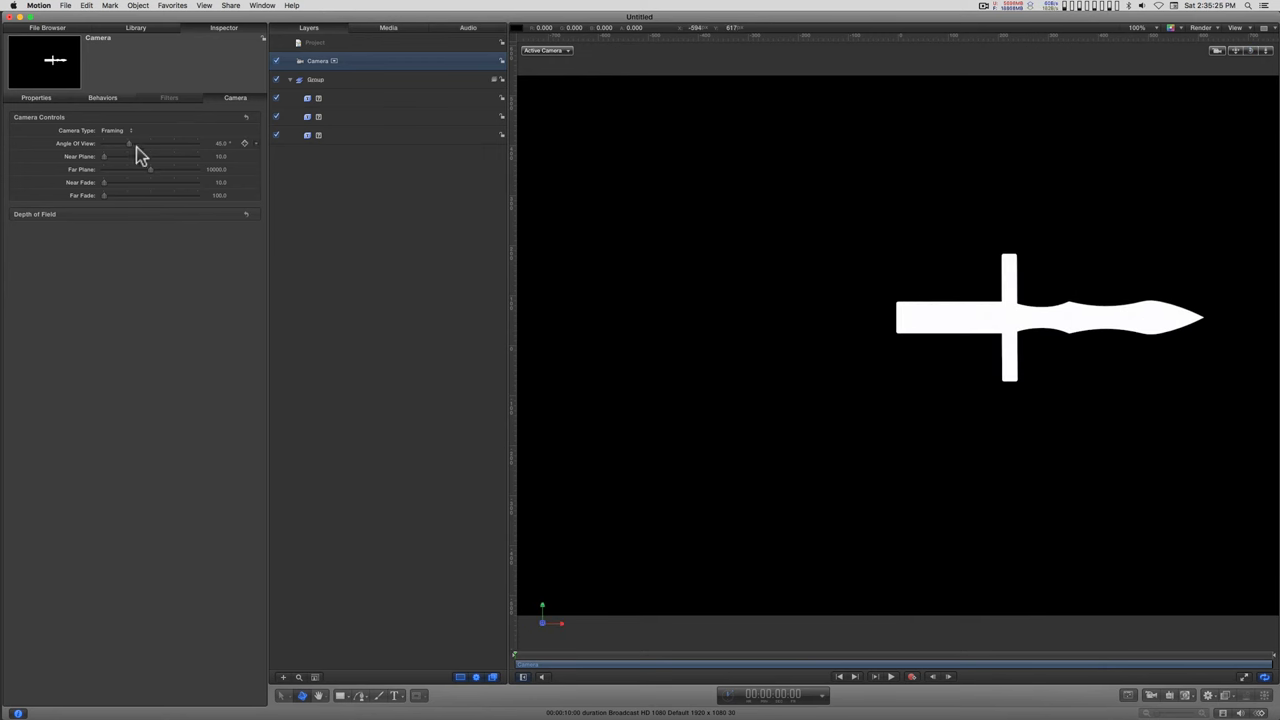
{"action": "left_click", "coordinate": [329, 99]}
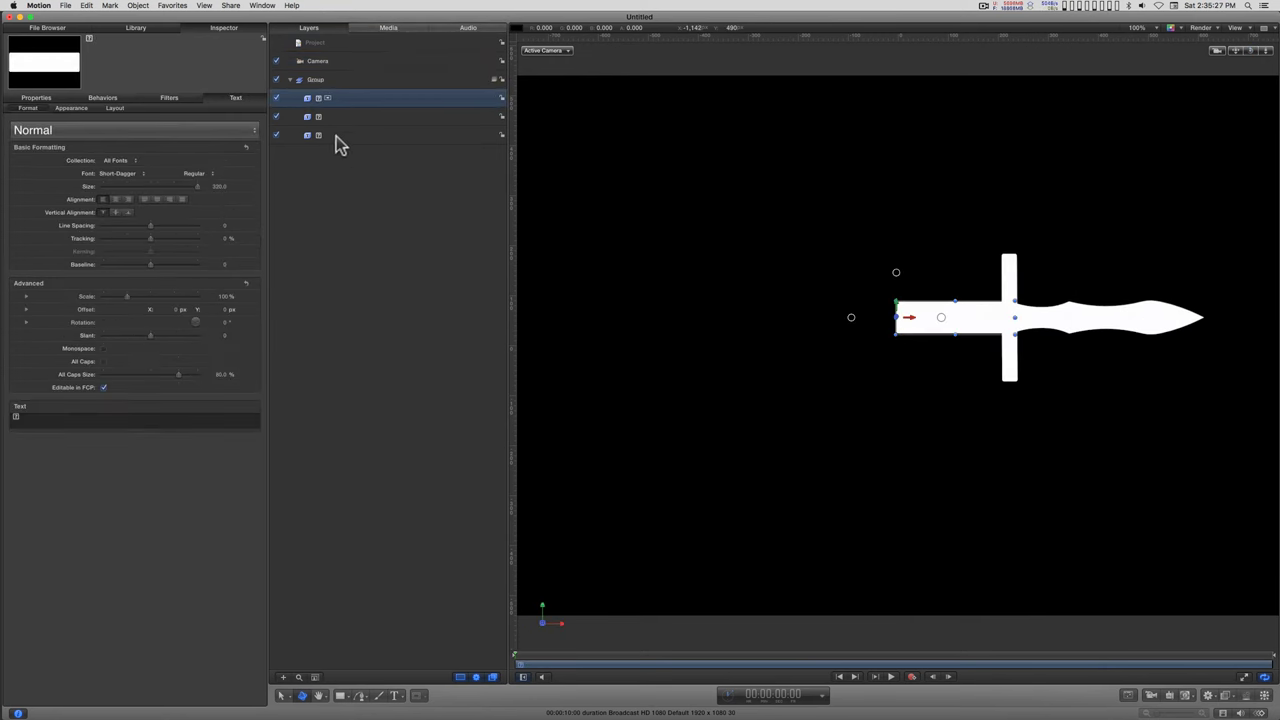
Select all three dagger text layers and enable 3D Text under Text > Appearance
{"action": "left_click", "coordinate": [334, 135], "text": "shift"}
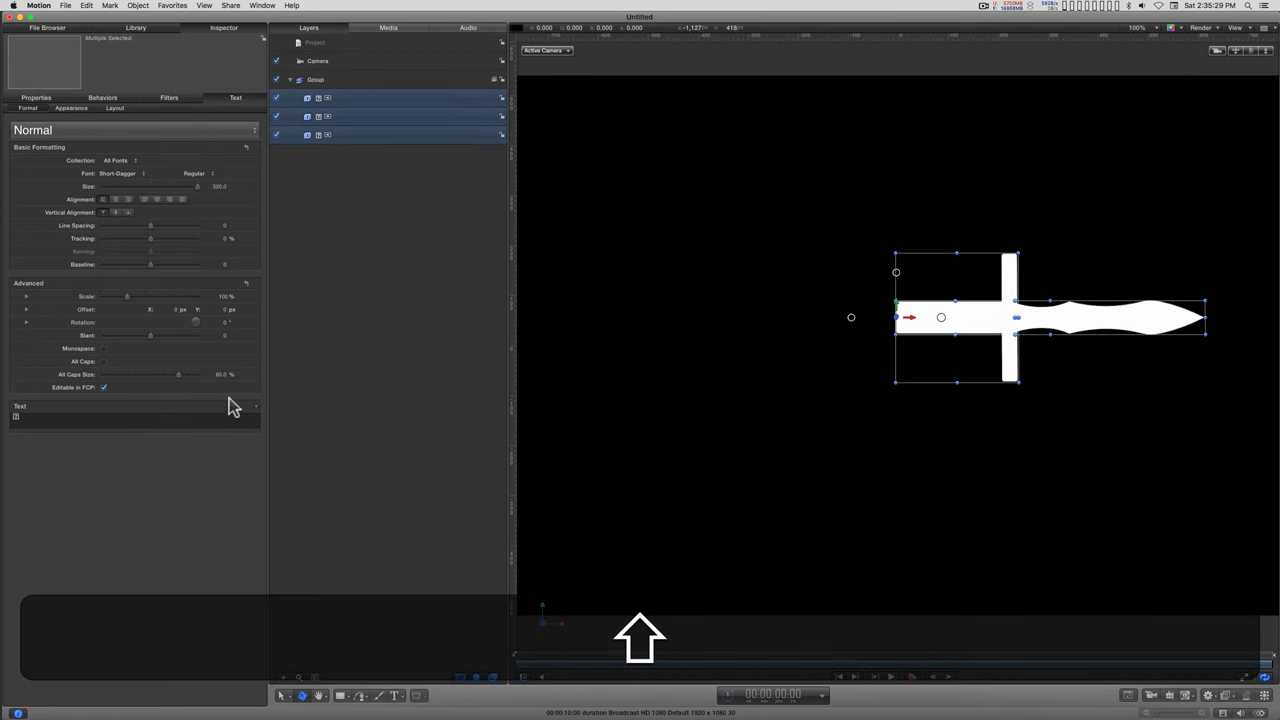
{"action": "left_click", "coordinate": [71, 108]}
{"action": "left_click", "coordinate": [15, 147]}
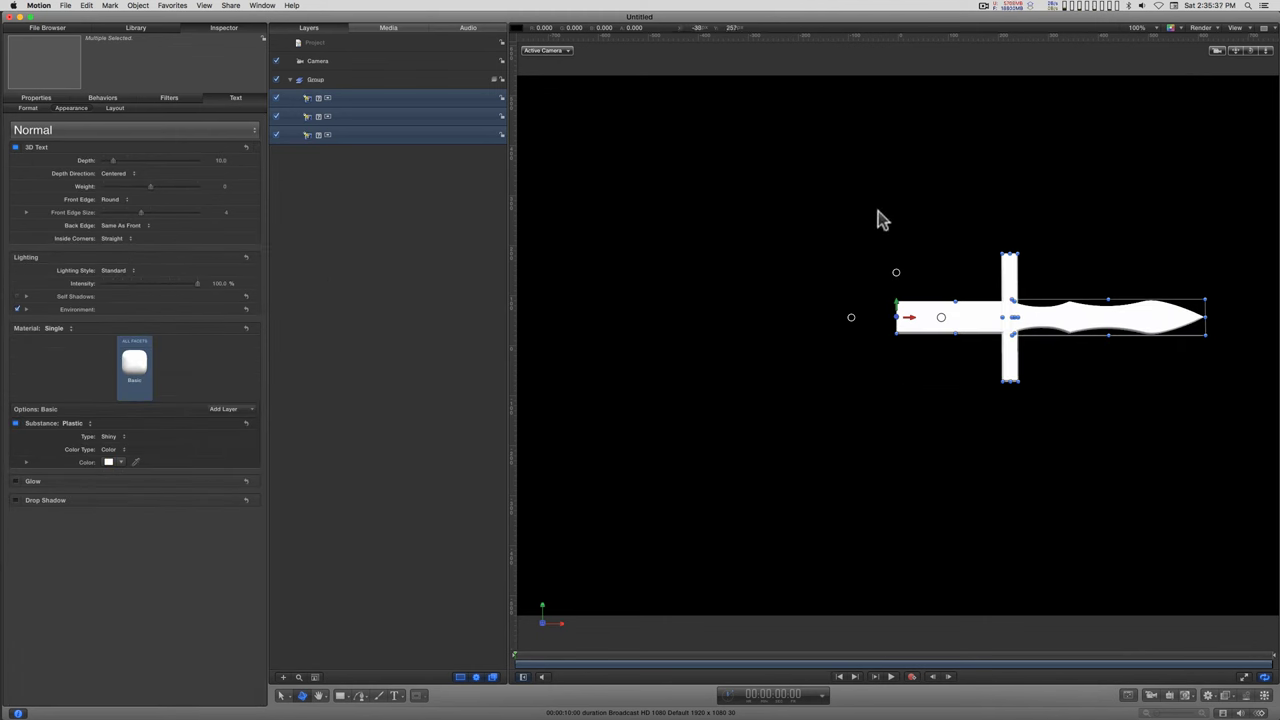
{"action": "left_click_drag", "start_coordinate": [1251, 52], "coordinate": [769, 103]}
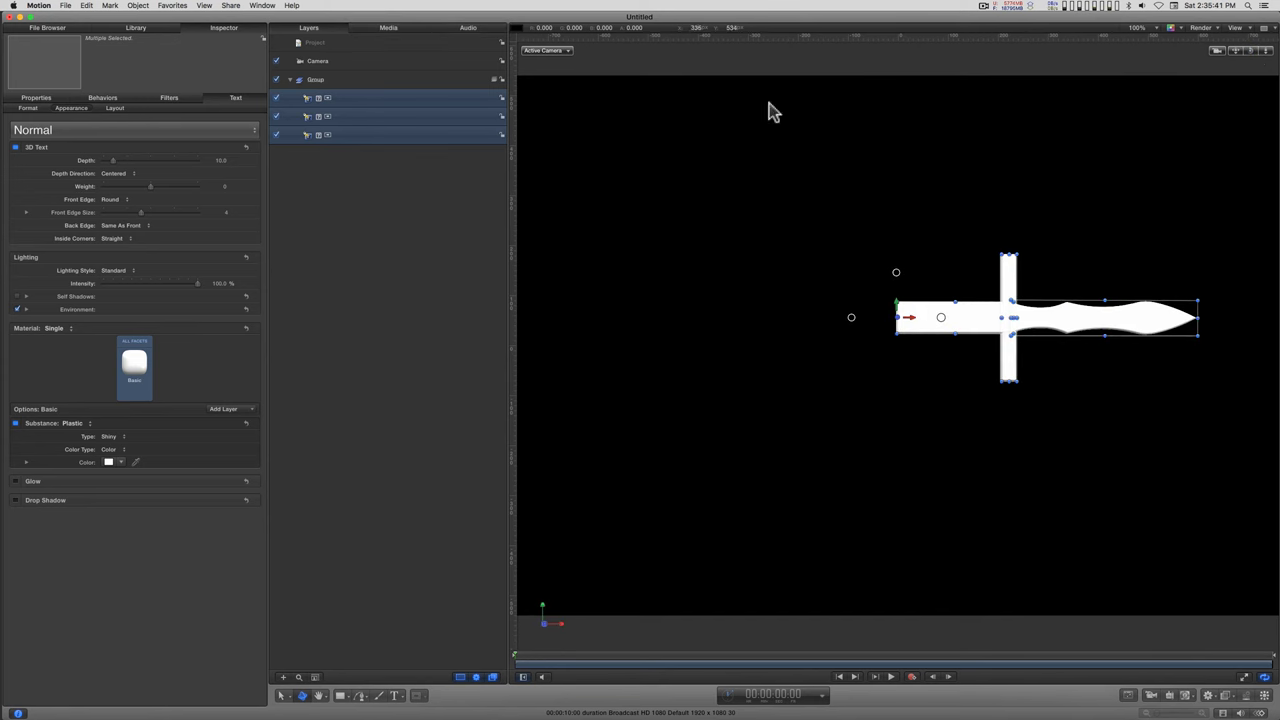
Rename the three dagger text layers blade, guard and grip
{"action": "left_click", "coordinate": [325, 135]}
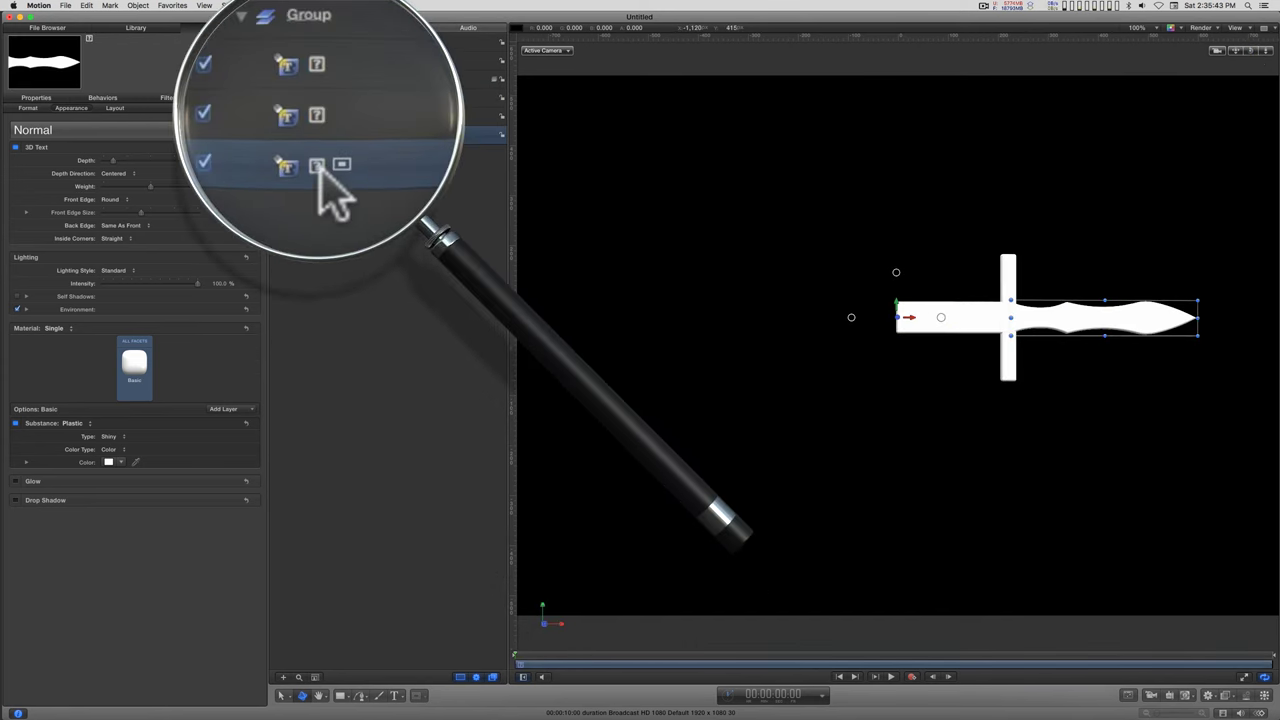
{"action": "double_click", "coordinate": [320, 135]}
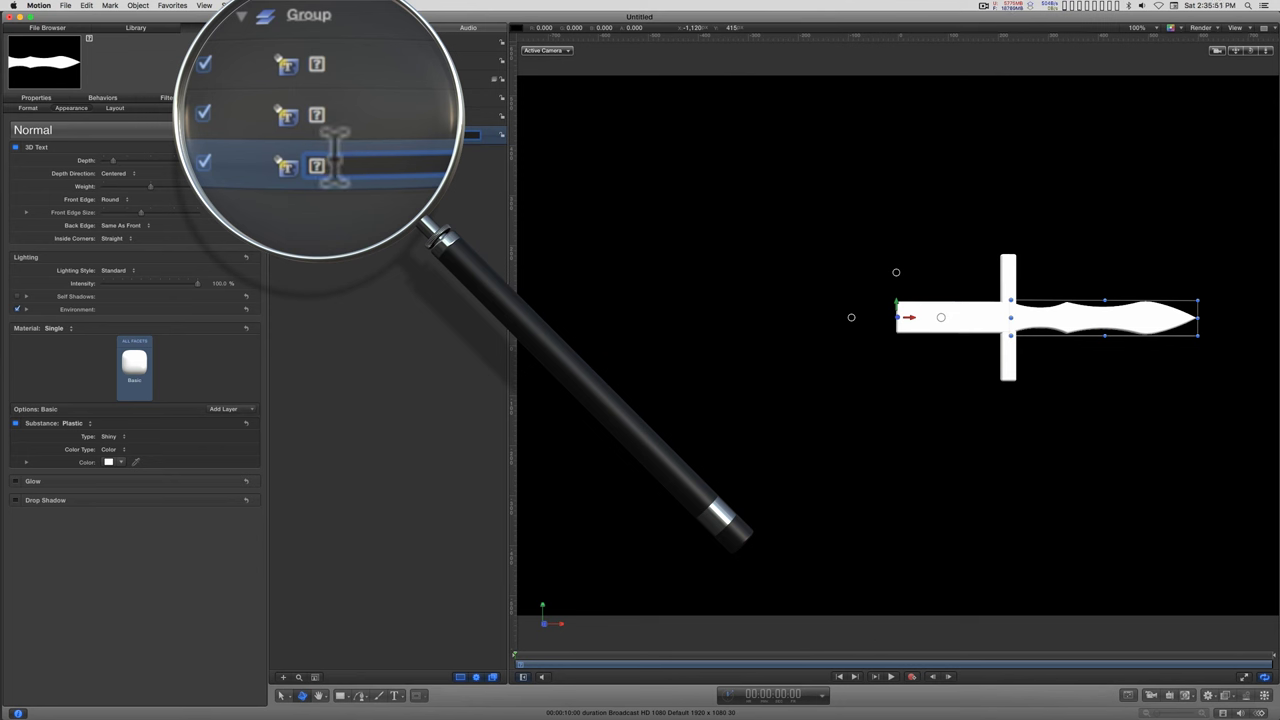
{"action": "key", "text": "Return"}
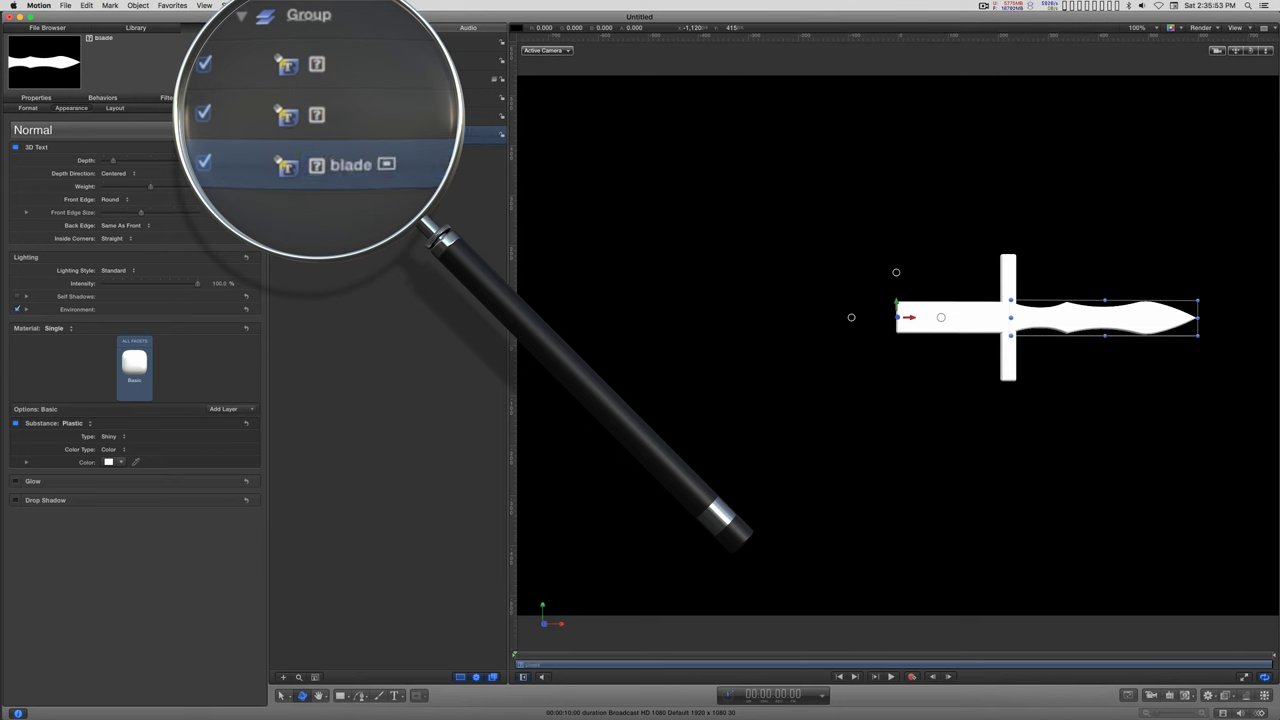
{"action": "left_click", "coordinate": [317, 114]}
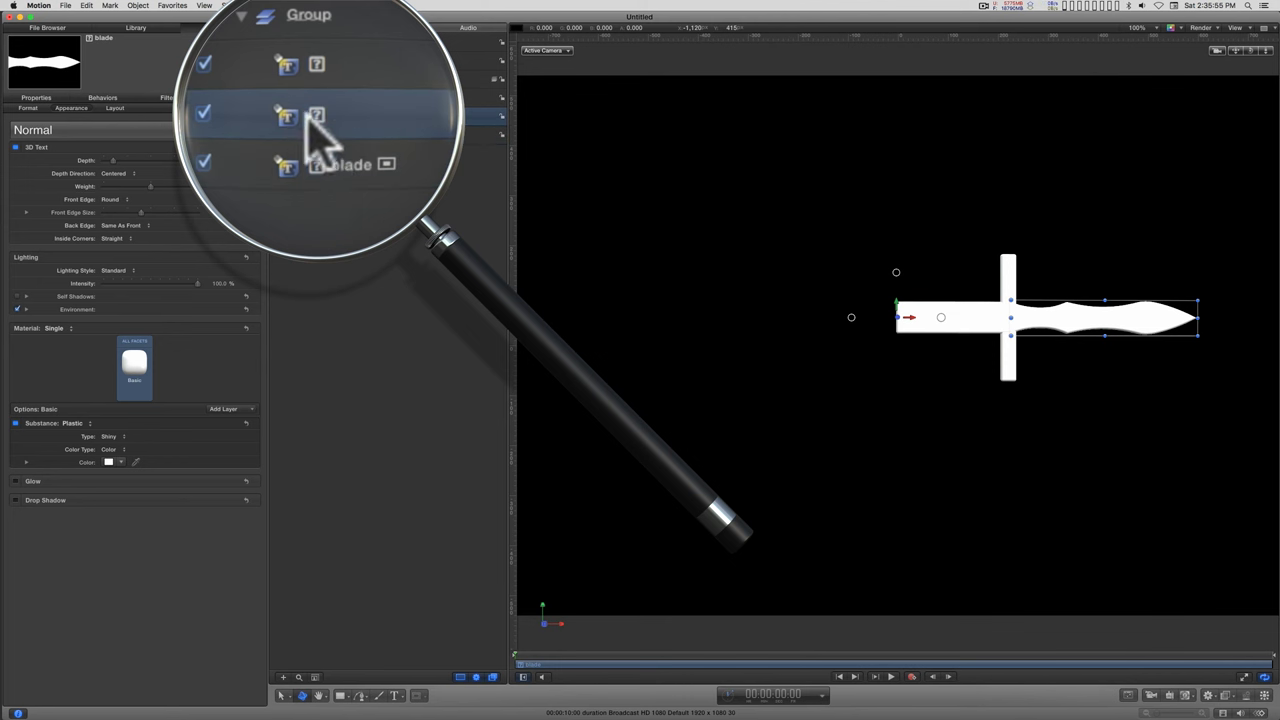
{"action": "double_click", "coordinate": [330, 117]}
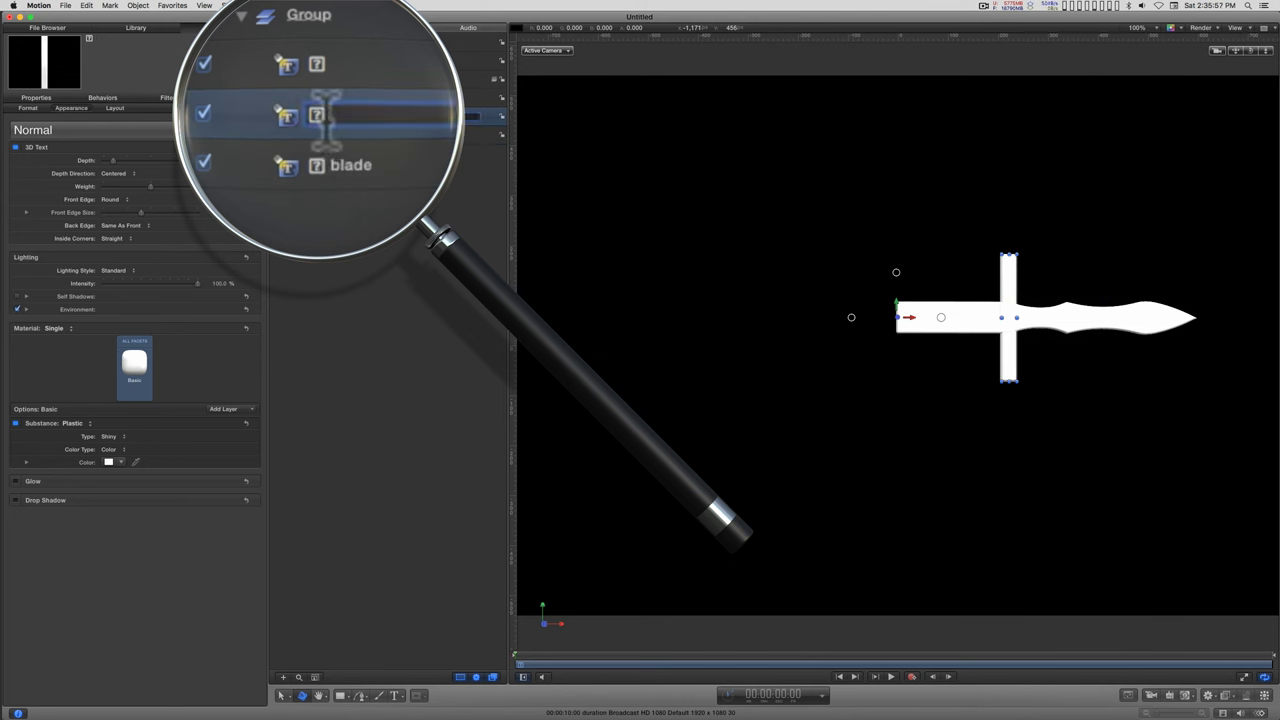
{"action": "type", "text": "guard"}
{"action": "key", "text": "Return"}
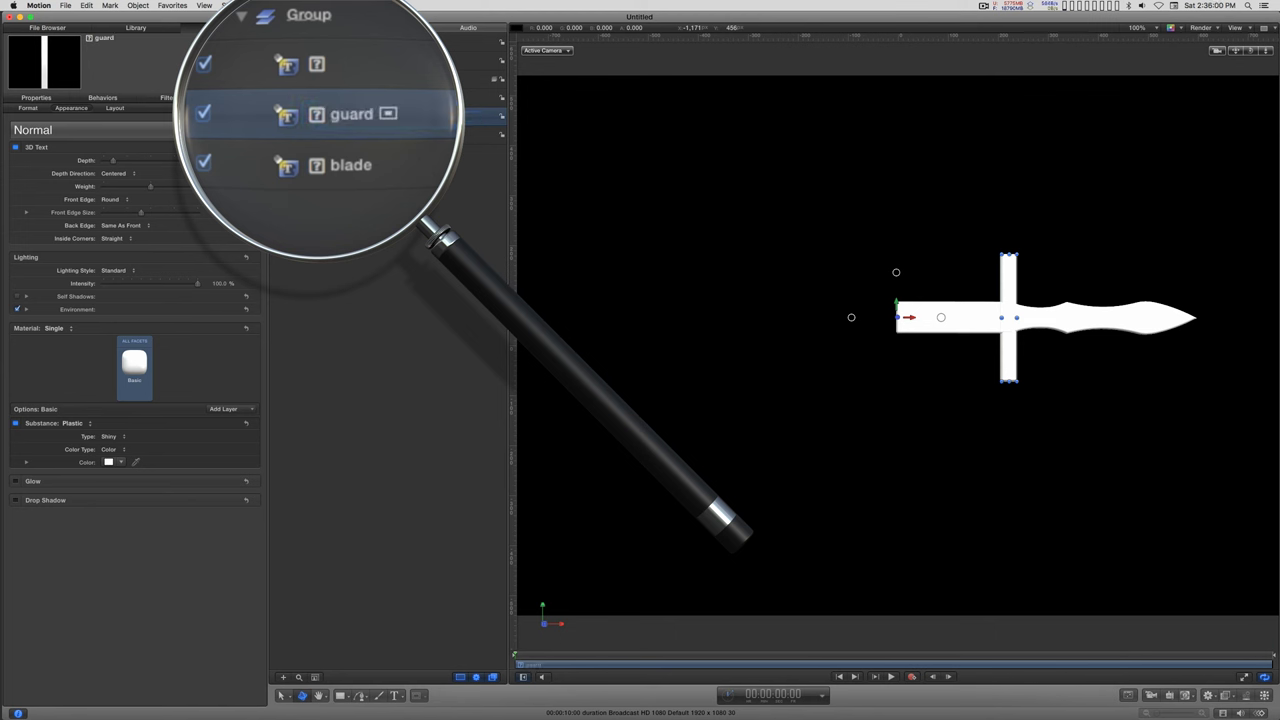
{"action": "double_click", "coordinate": [318, 64]}
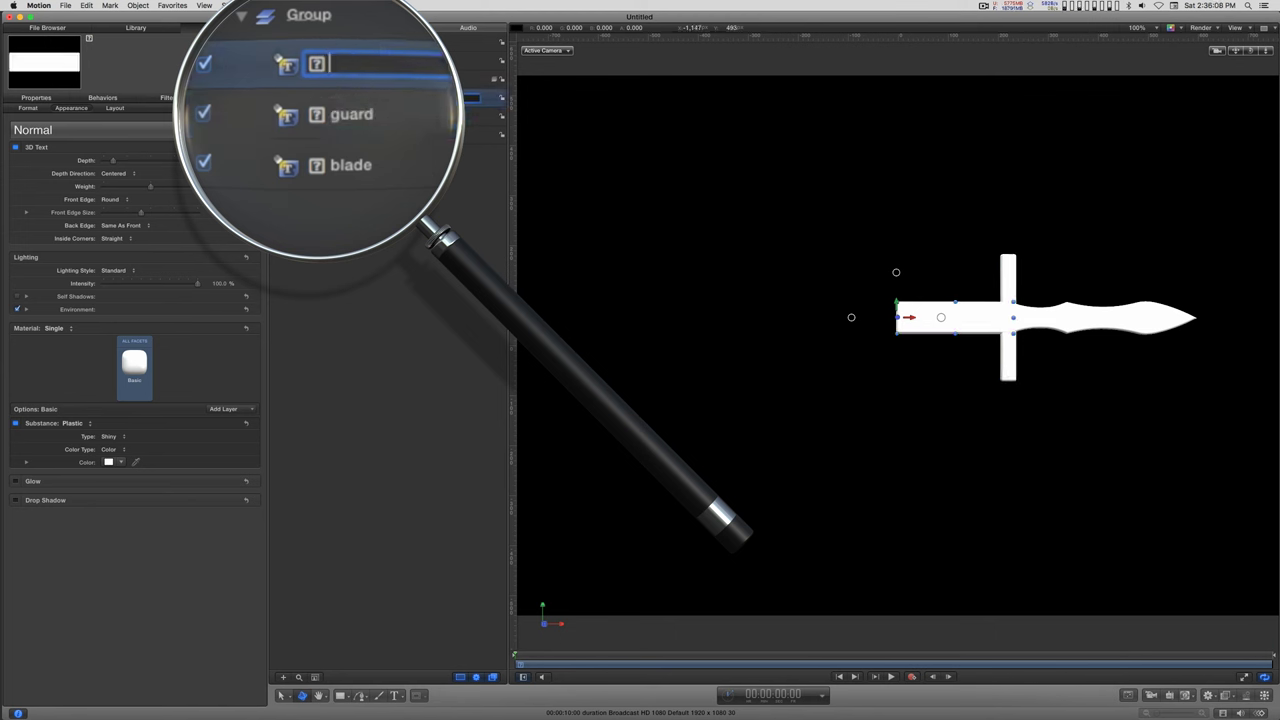
{"action": "key", "text": "Return"}
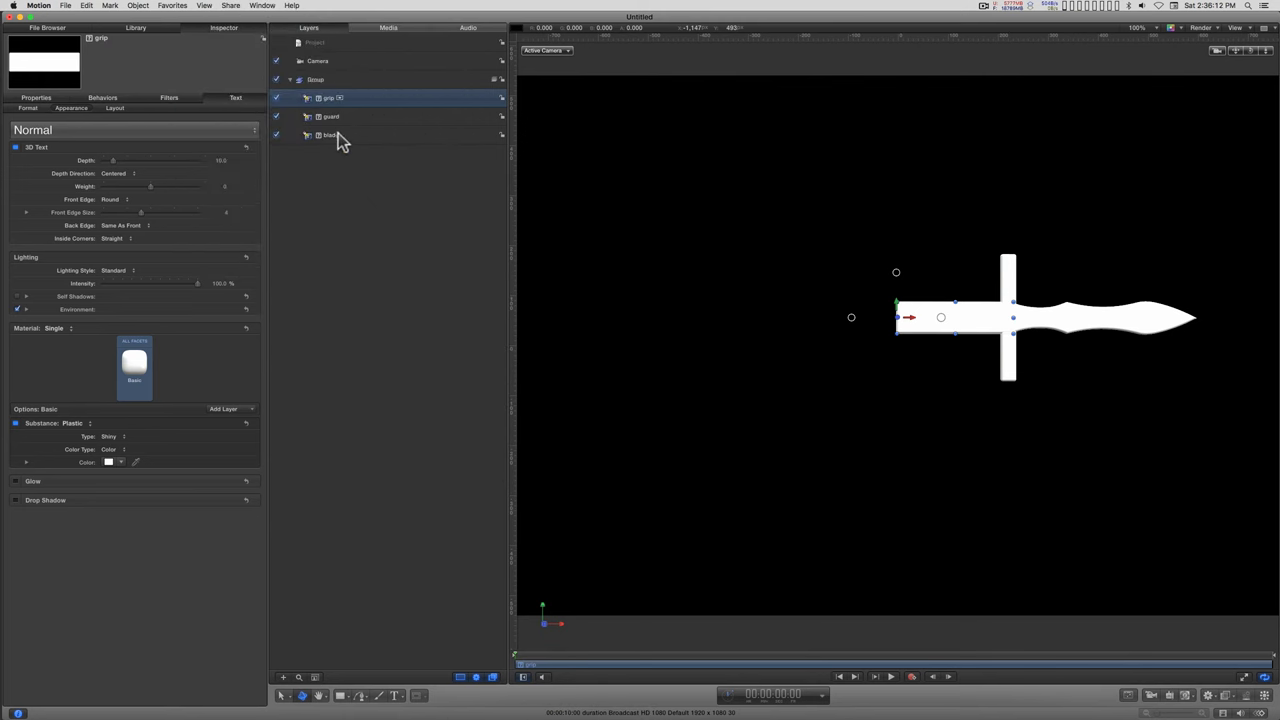
Give the blade a Metal substance, depth 0, and a Bevel front edge about 18 wide
{"action": "left_click", "coordinate": [335, 135]}
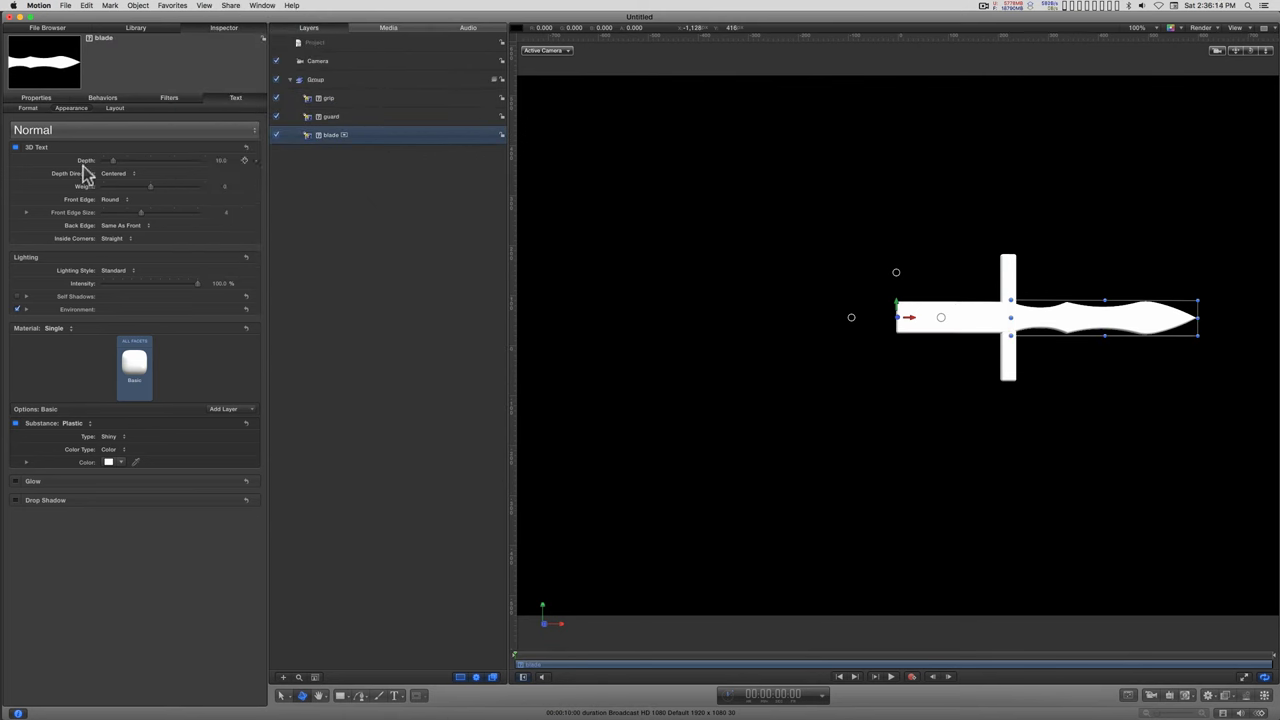
{"action": "left_click", "coordinate": [73, 424]}
{"action": "left_click", "coordinate": [70, 413]}
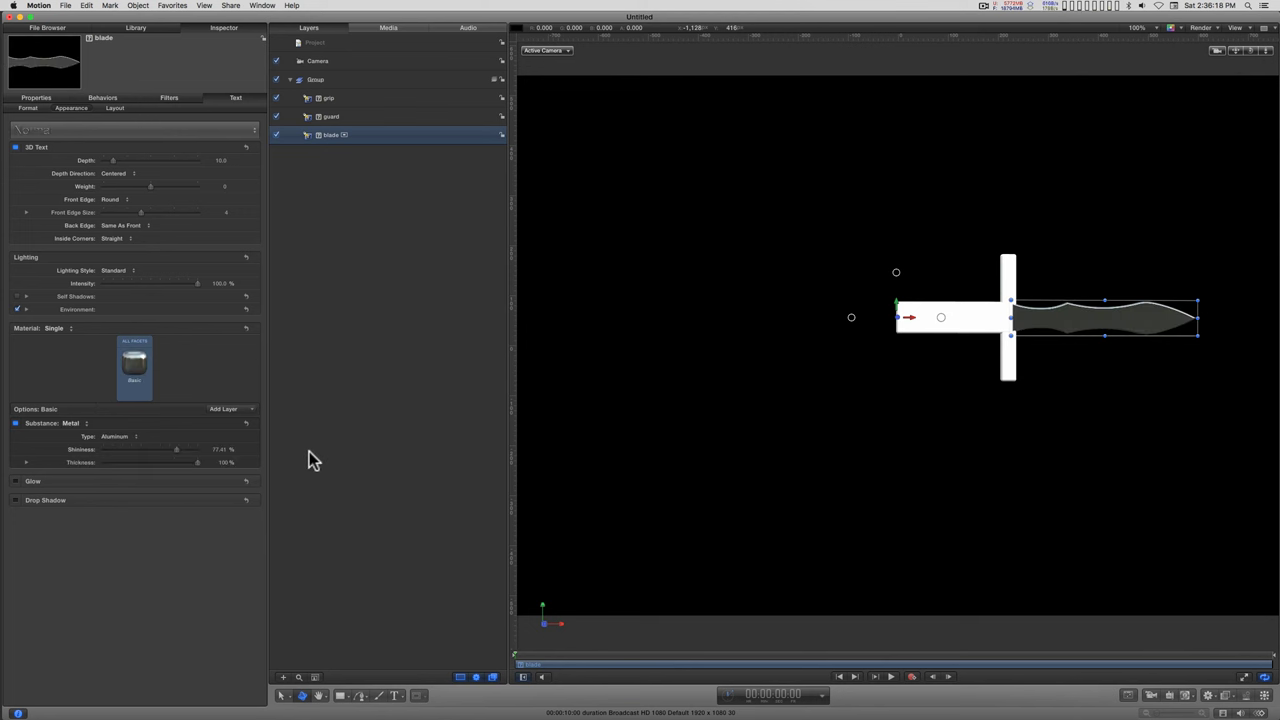
{"action": "left_click_drag", "start_coordinate": [113, 161], "coordinate": [88, 168]}
{"action": "left_click", "coordinate": [113, 199]}
{"action": "left_click", "coordinate": [118, 182]}
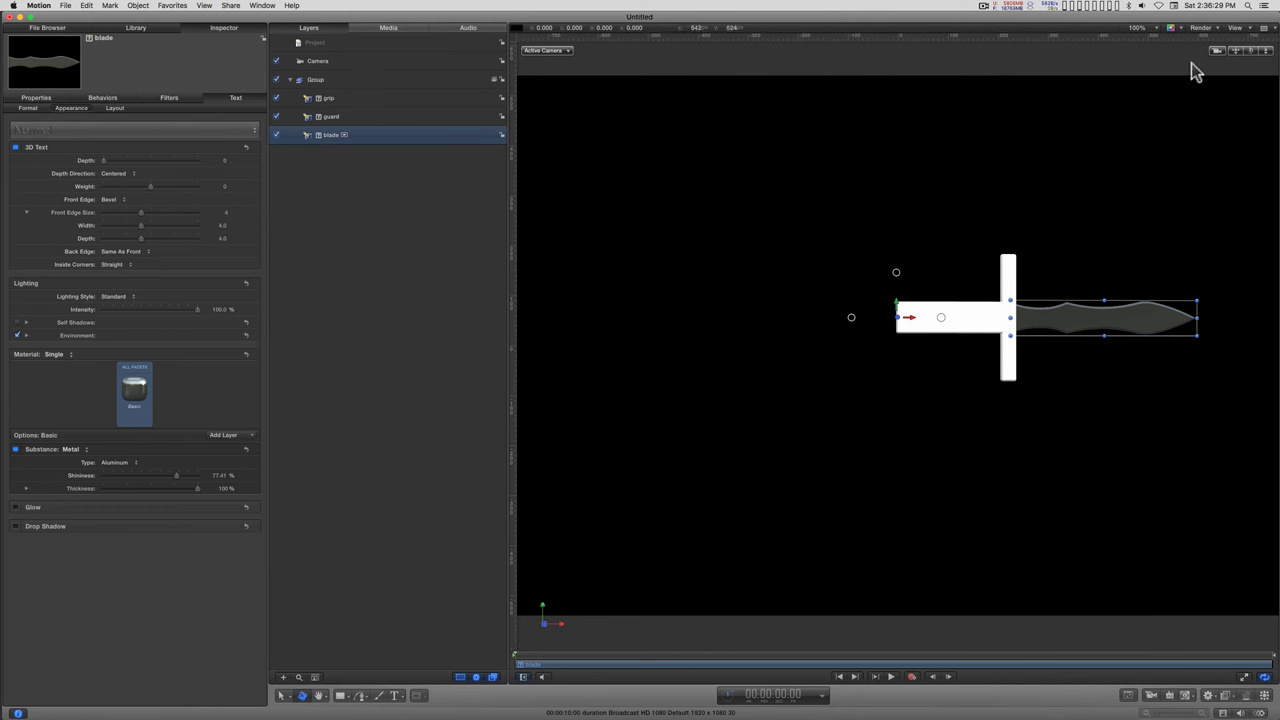
{"action": "mouse_move", "coordinate": [1251, 51]}
{"action": "left_mouse_down"}
{"action": "mouse_move", "coordinate": [1262, 60]}
{"action": "mouse_move", "coordinate": [1246, 54]}
{"action": "left_mouse_up"}
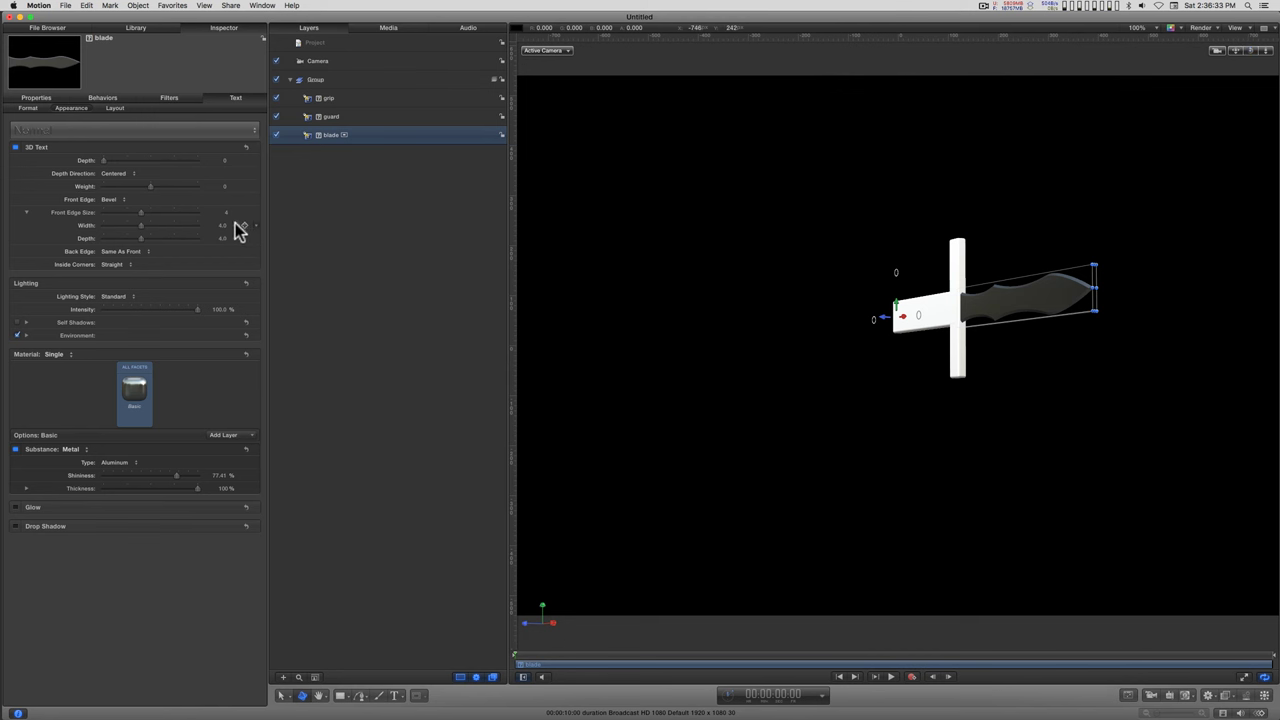
{"action": "left_click_drag", "start_coordinate": [219, 224], "coordinate": [280, 224]}
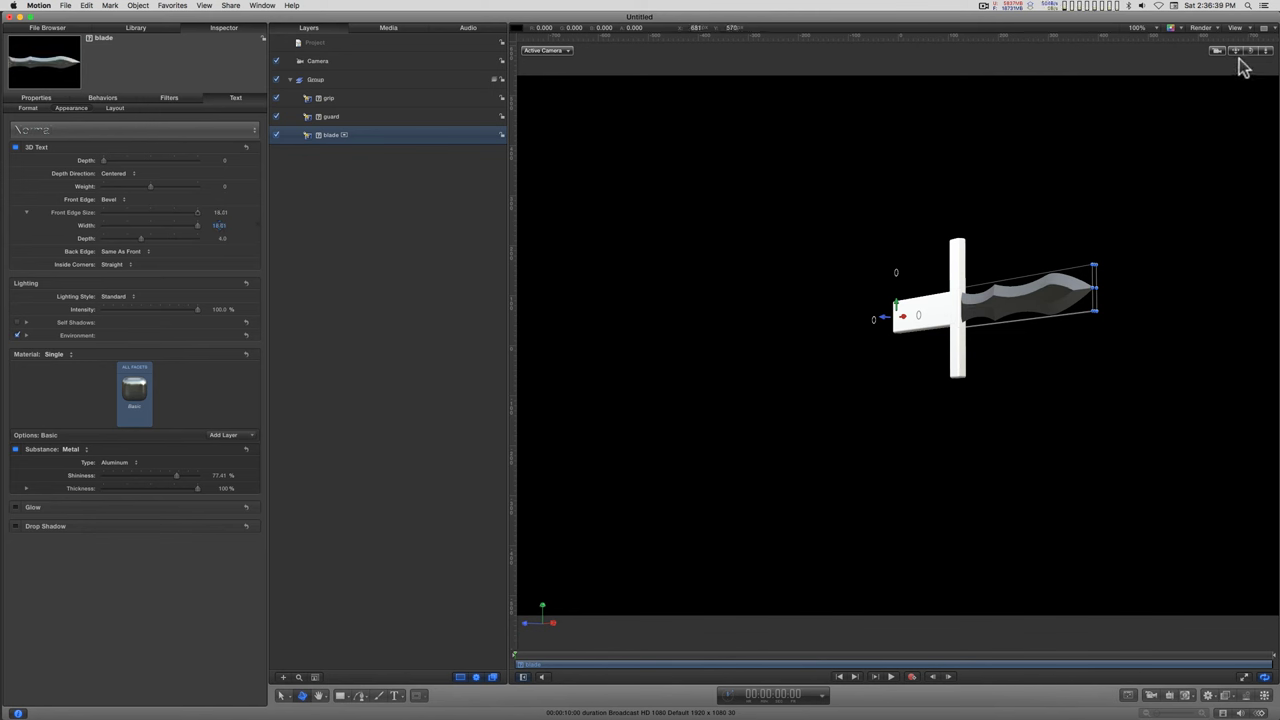
{"action": "left_click_drag", "start_coordinate": [1250, 57], "coordinate": [250, 447]}
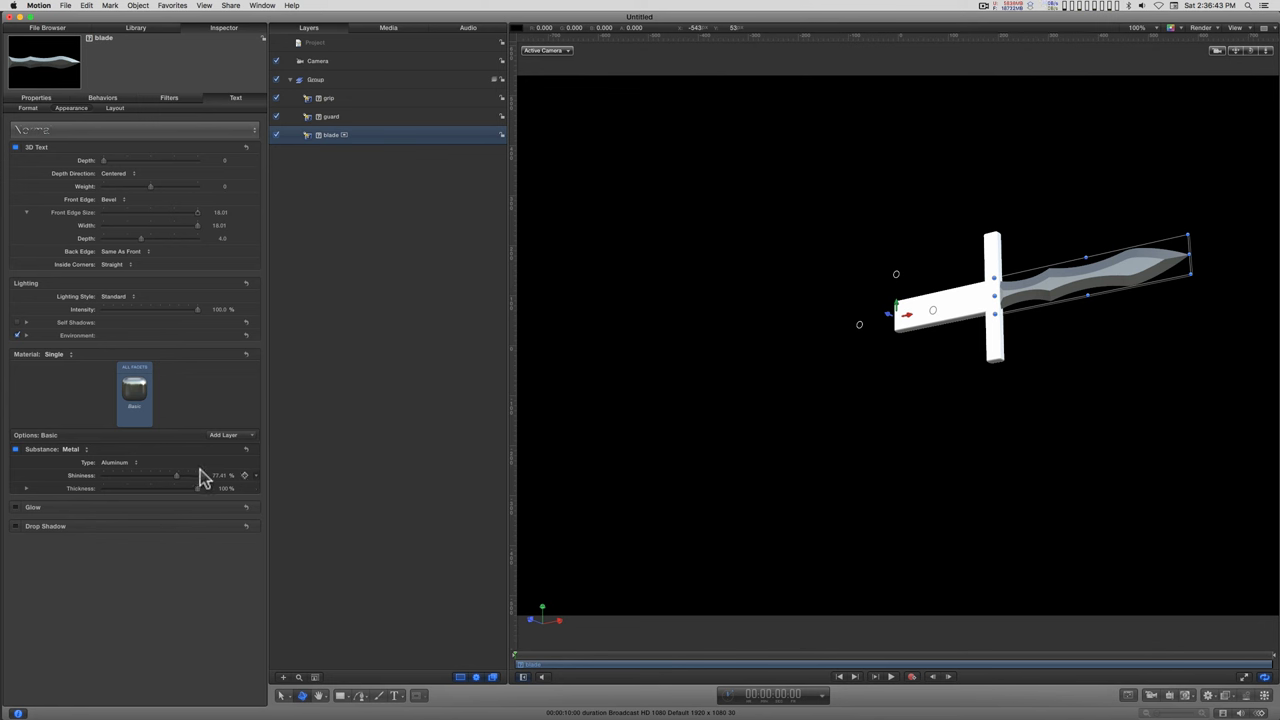
Give the blade a Custom Specular finish with Field environment lighting at contrast 132.0
{"action": "left_click", "coordinate": [228, 436]}
{"action": "mouse_move", "coordinate": [232, 468]}
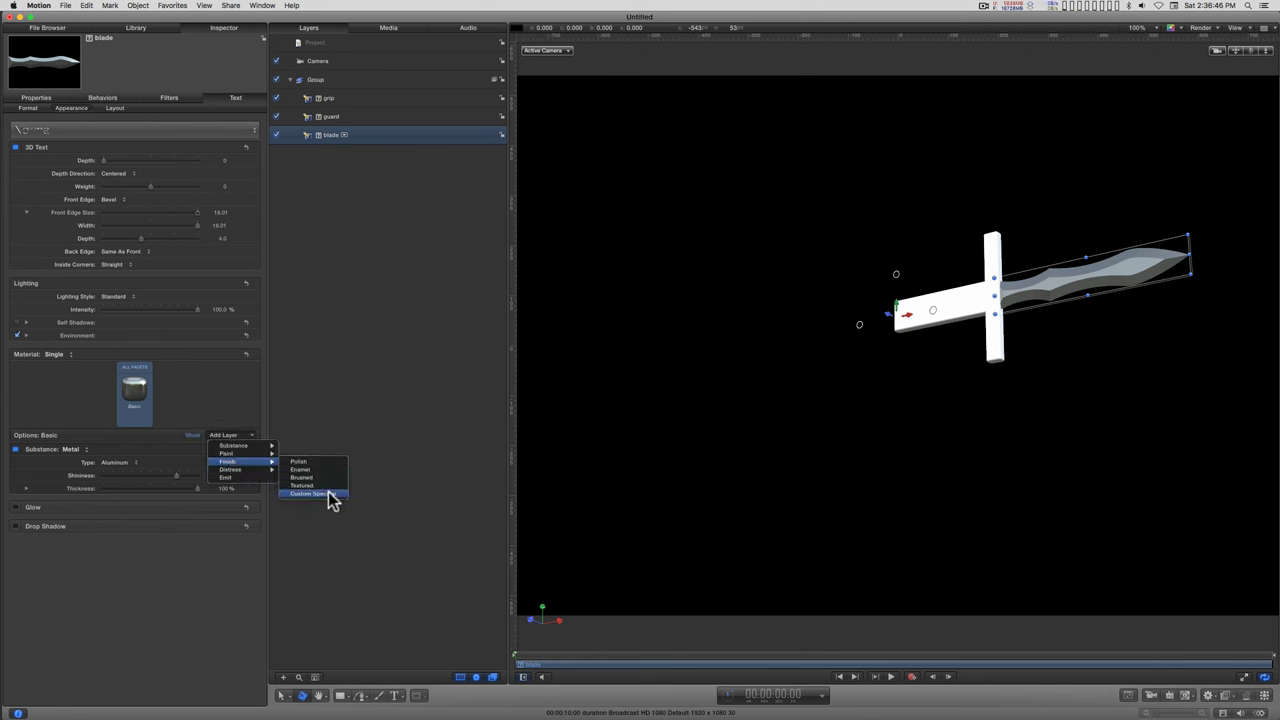
{"action": "left_click", "coordinate": [328, 492]}
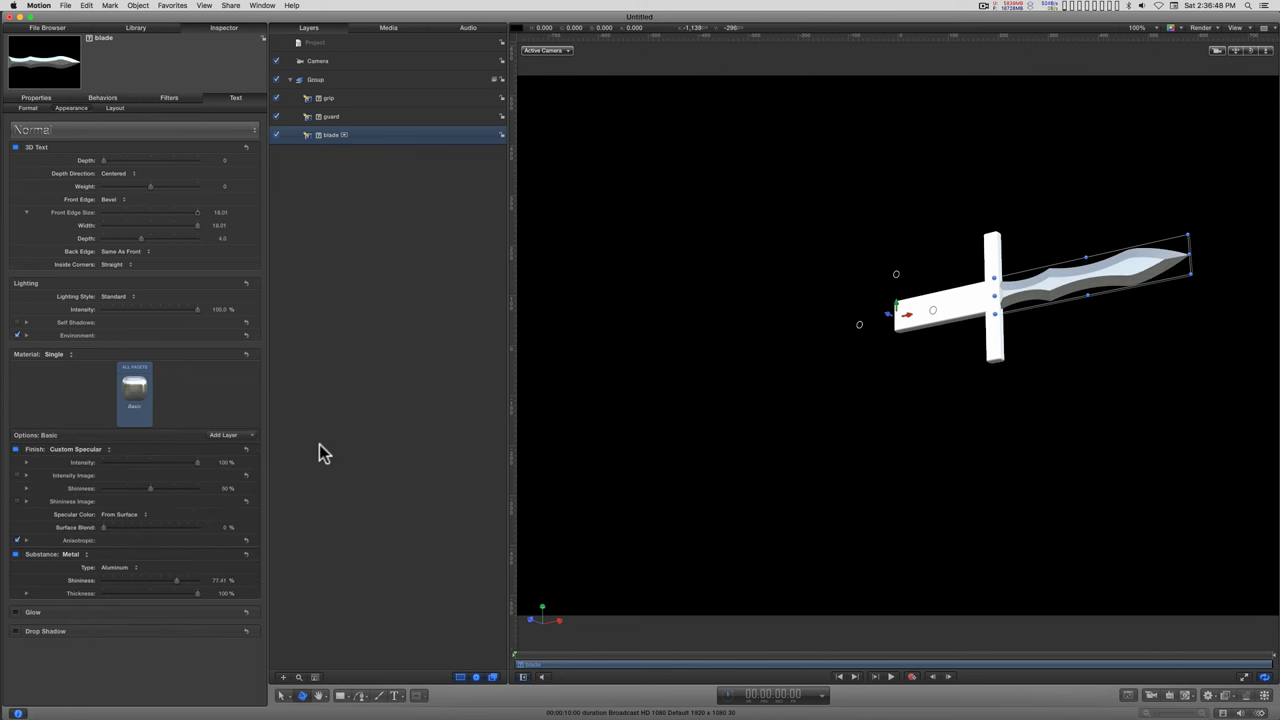
{"action": "left_click", "coordinate": [25, 335]}
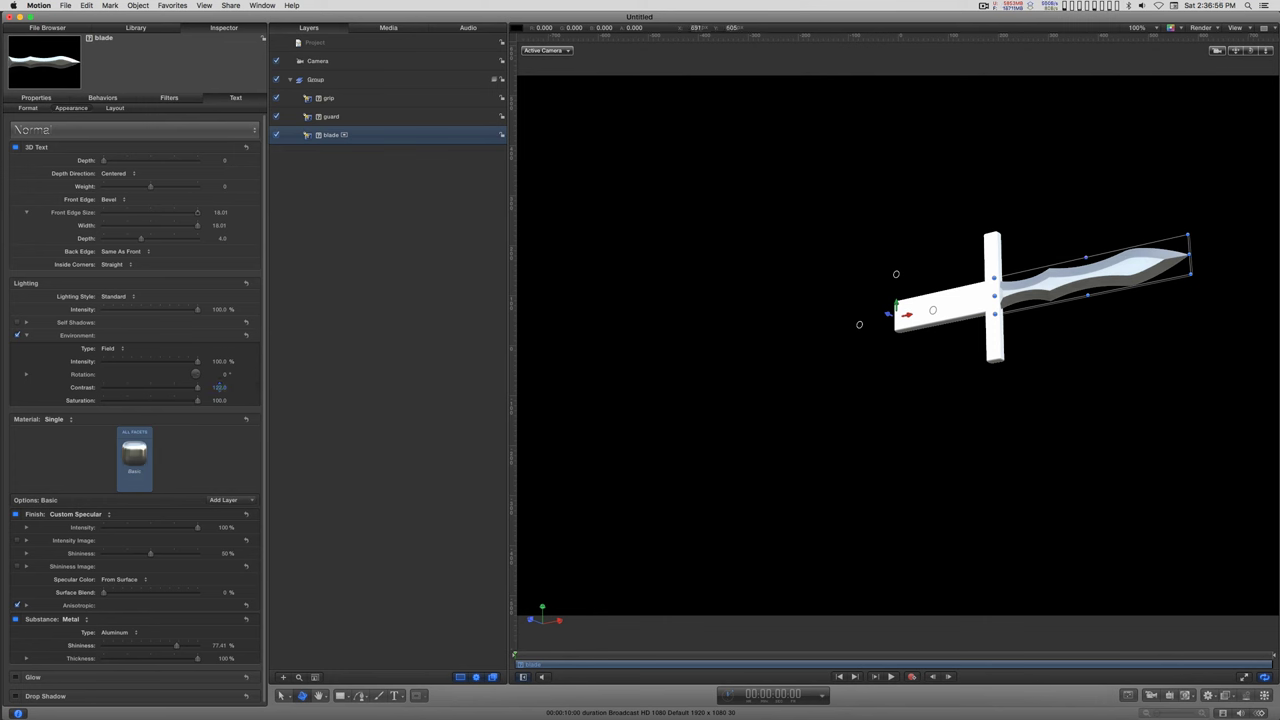
{"action": "left_click_drag", "start_coordinate": [1250, 50], "coordinate": [1143, 100]}
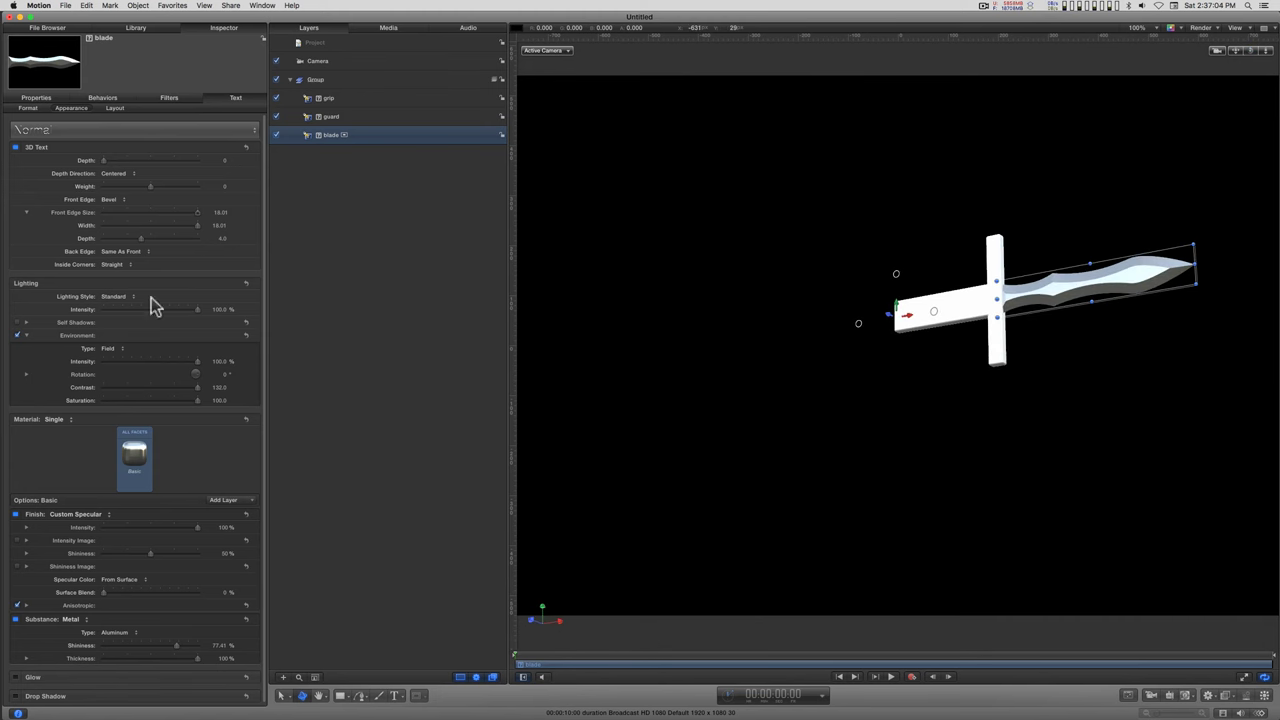
Change the guard's substance to aluminium Metal and increase its extrusion depth
{"action": "left_click", "coordinate": [331, 116]}
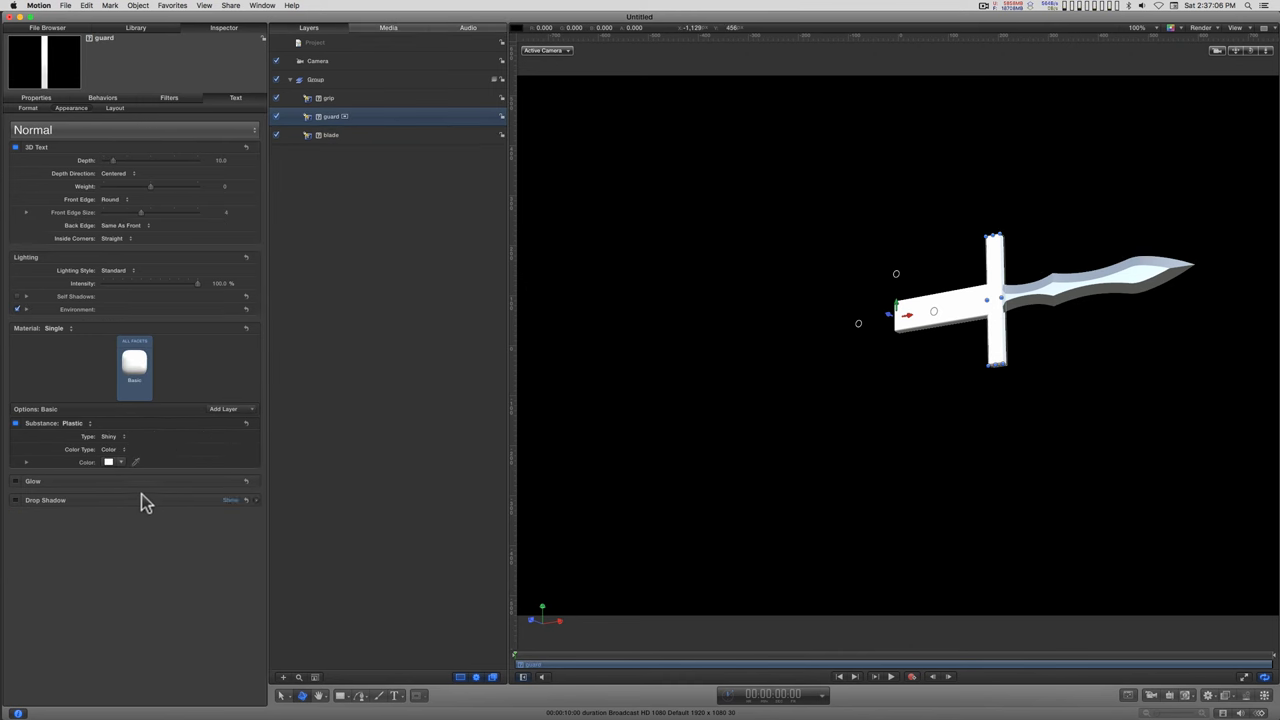
{"action": "left_click", "coordinate": [72, 423]}
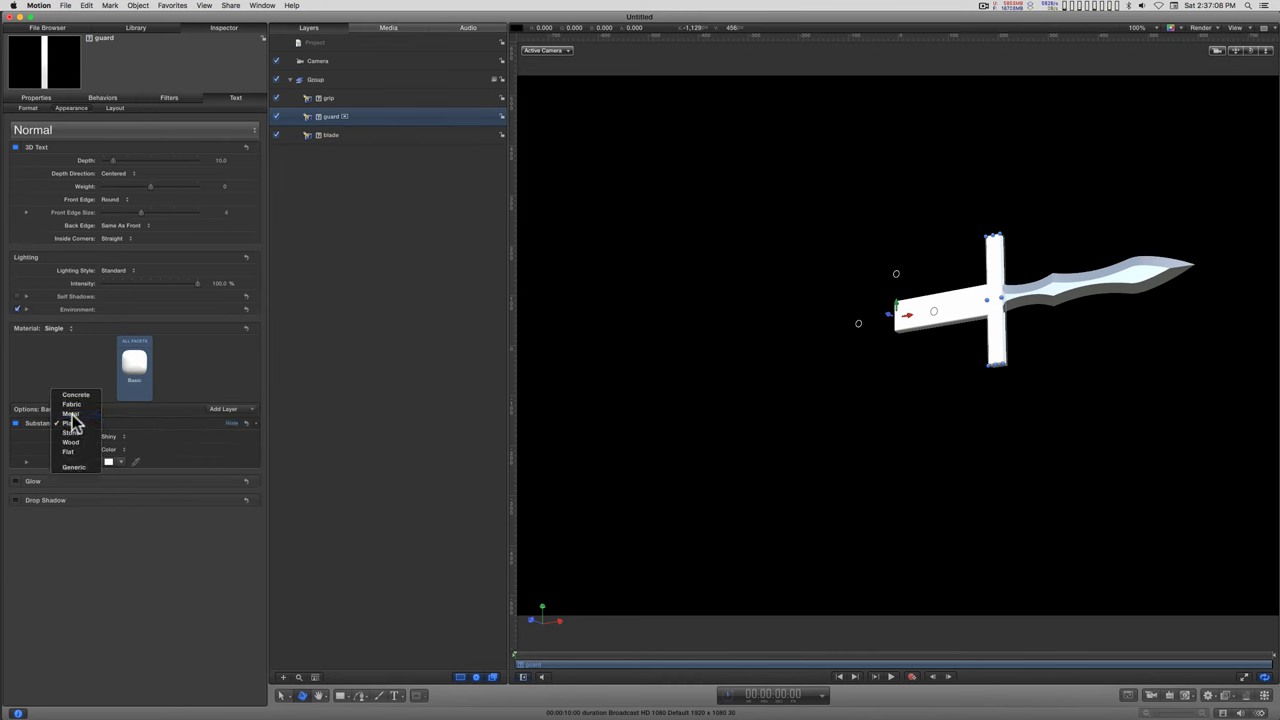
{"action": "left_click", "coordinate": [75, 437]}
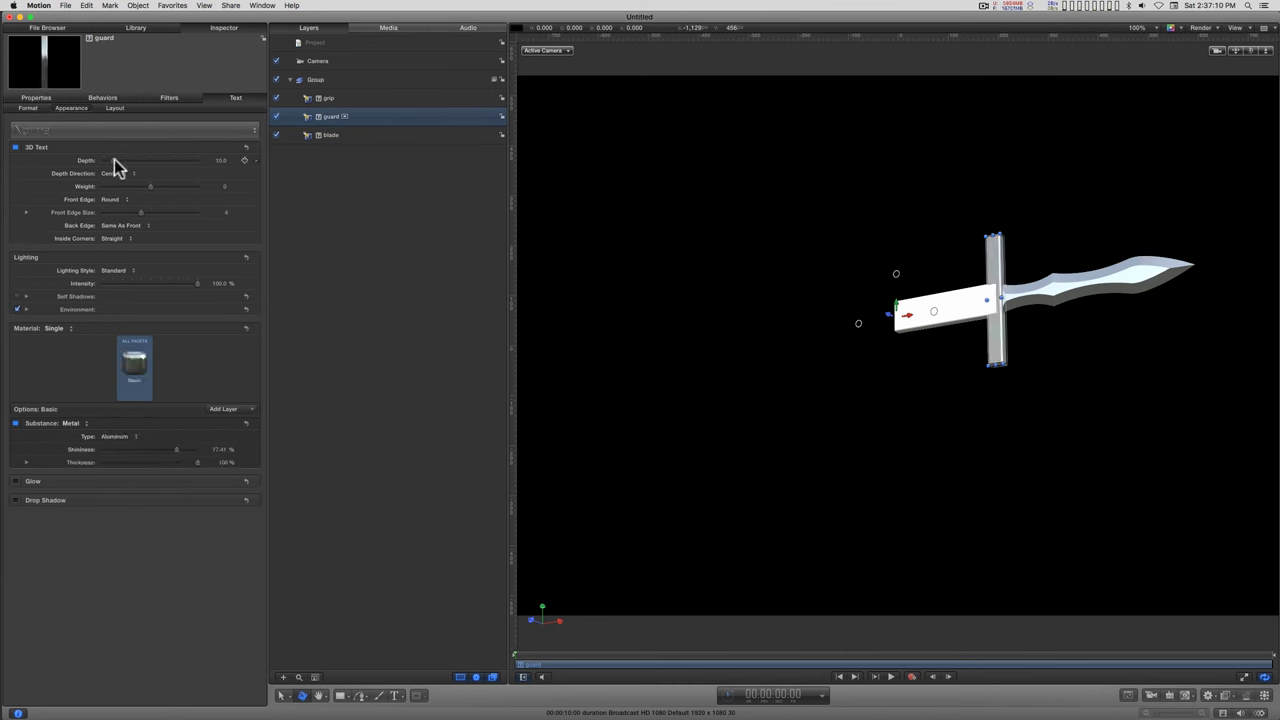
{"action": "left_click_drag", "start_coordinate": [114, 159], "coordinate": [120, 162]}
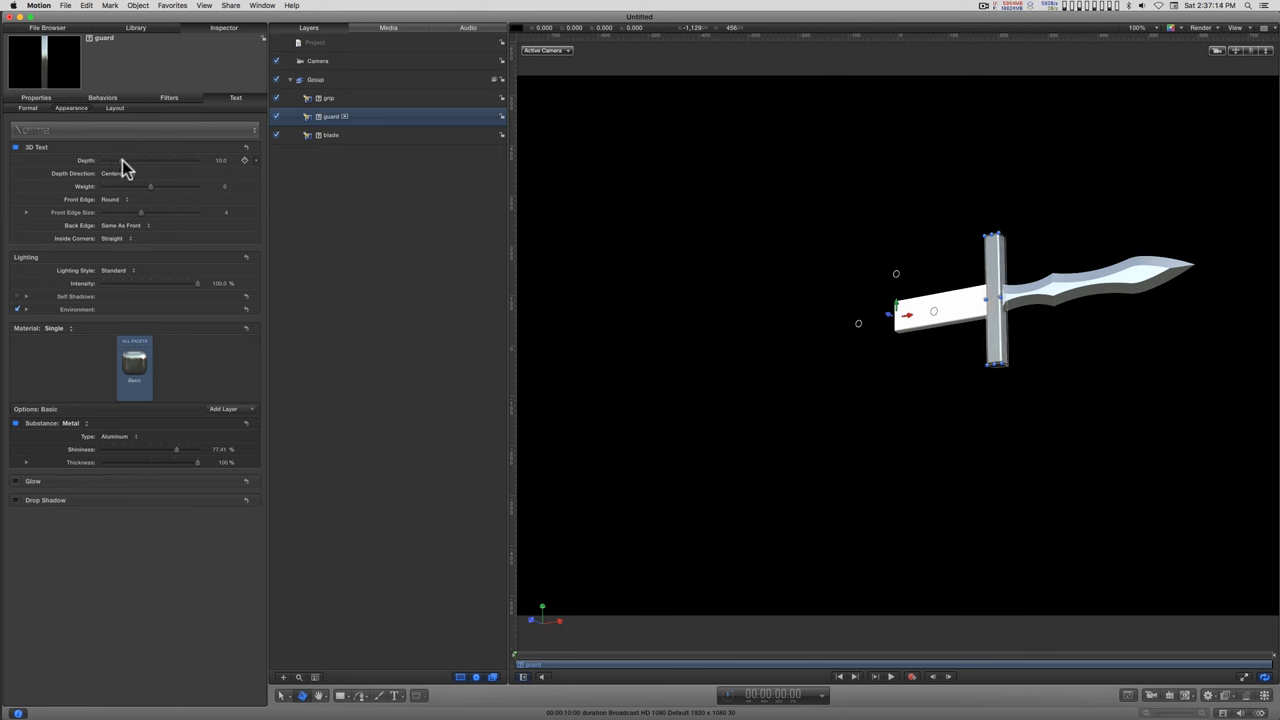
{"action": "left_click", "coordinate": [329, 98]}
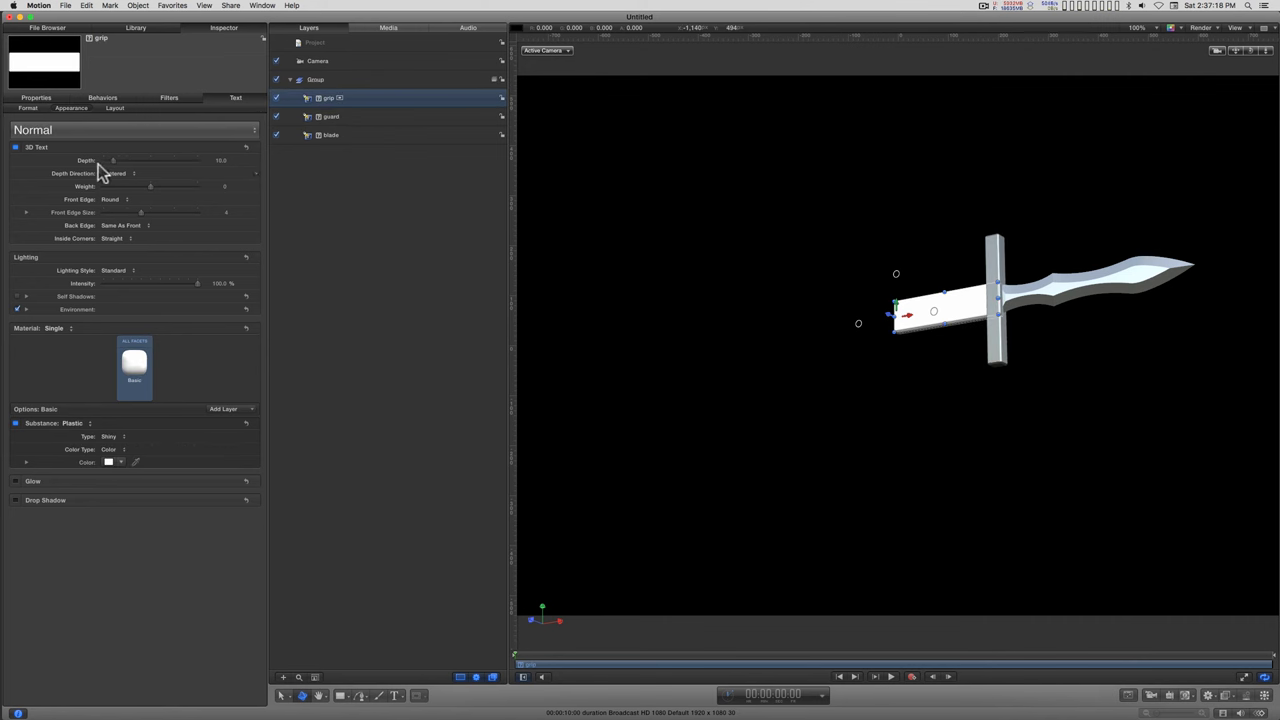
Set the grip's depth to 0 and its front edge to width 46.9, depth 18.47
{"action": "left_click_drag", "start_coordinate": [112, 160], "coordinate": [72, 166]}
{"action": "left_click", "coordinate": [26, 212]}
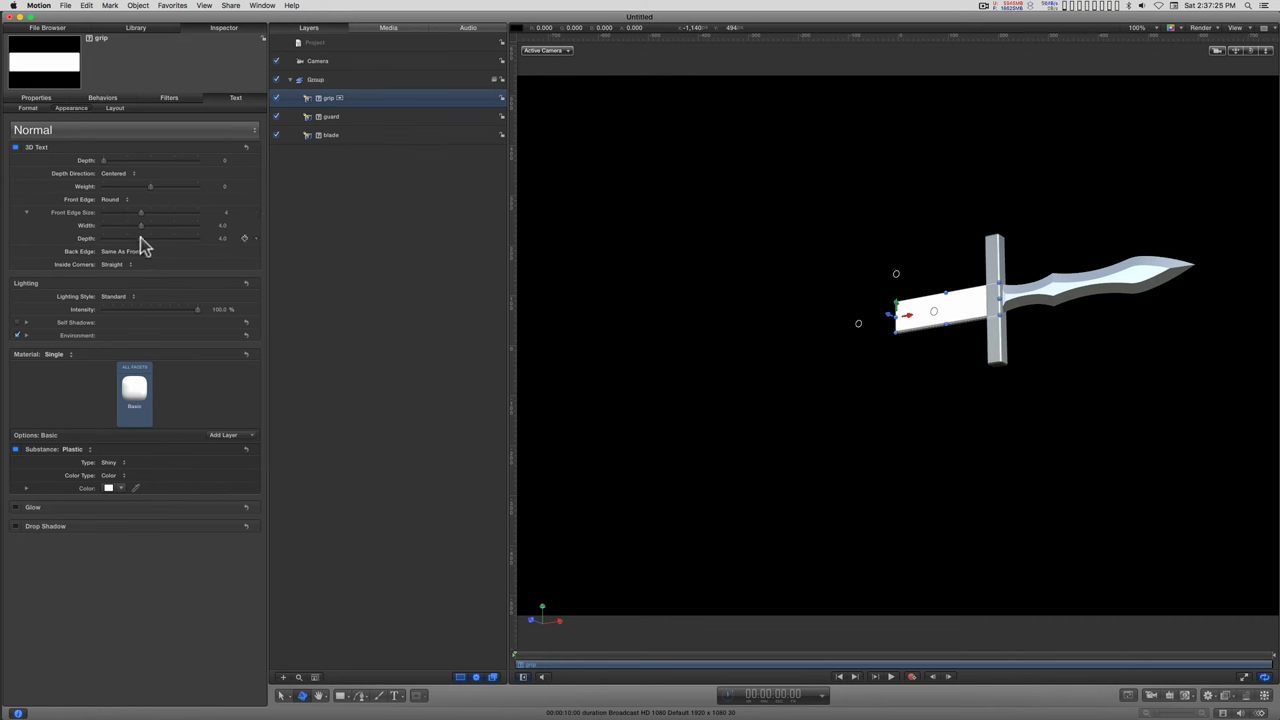
{"action": "left_click_drag", "start_coordinate": [140, 238], "coordinate": [245, 225]}
{"action": "left_click", "coordinate": [219, 240]}
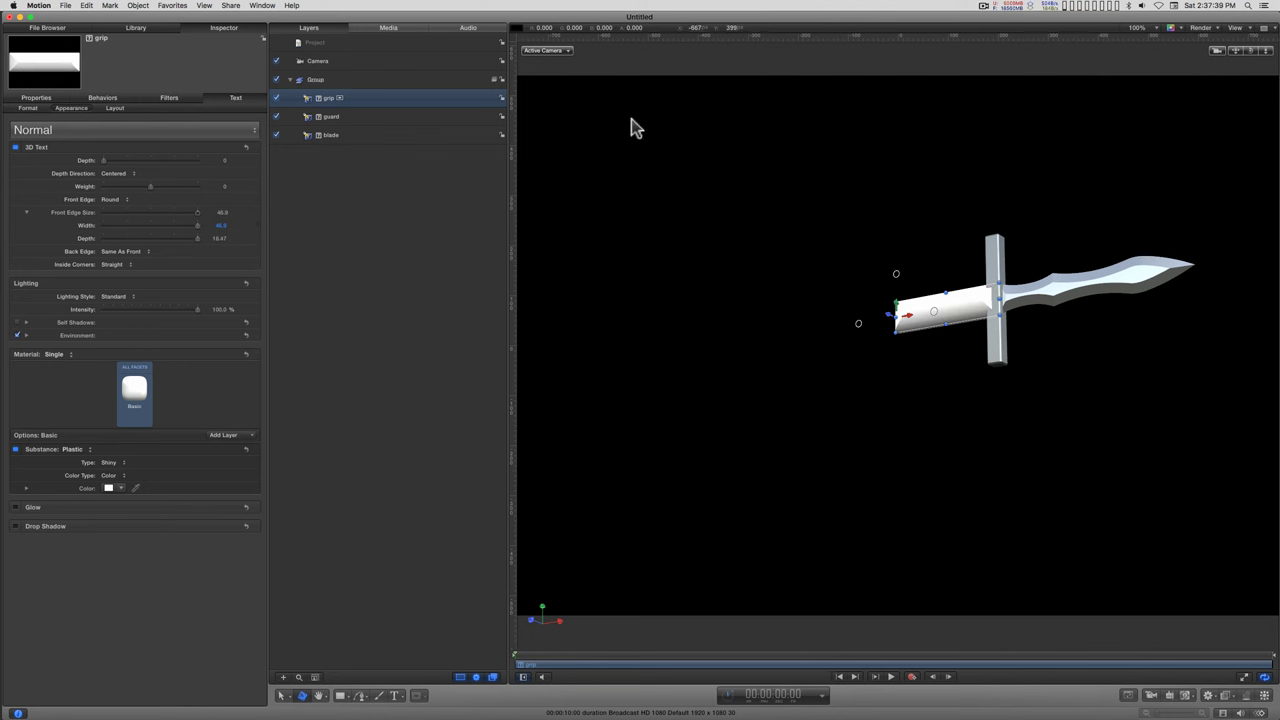
Nudge the grip slightly left along the dagger and check it from the side
{"action": "mouse_move", "coordinate": [1250, 50]}
{"action": "left_mouse_down"}
{"action": "mouse_move", "coordinate": [1262, 32]}
{"action": "mouse_move", "coordinate": [1240, 52]}
{"action": "left_mouse_up"}
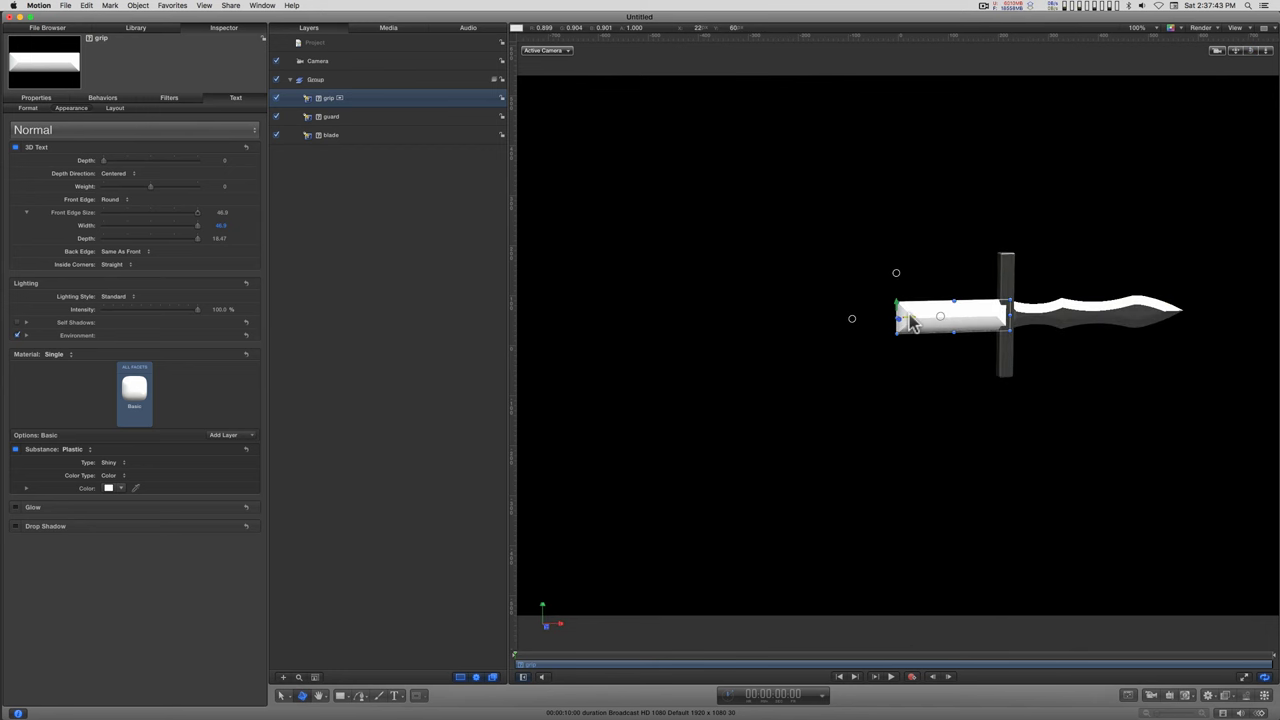
{"action": "left_click_drag", "start_coordinate": [910, 321], "coordinate": [904, 322]}
{"action": "left_click_drag", "start_coordinate": [1256, 44], "coordinate": [923, 272]}
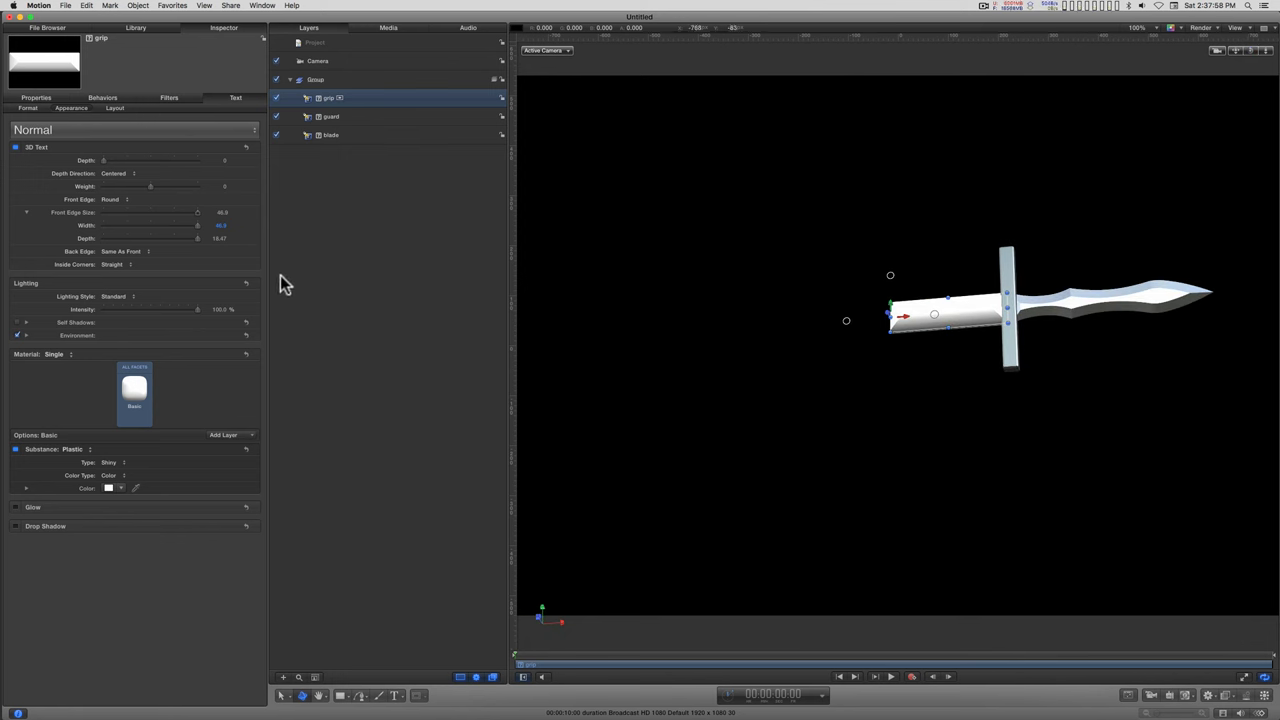
{"action": "mouse_move", "coordinate": [1250, 50]}
{"action": "left_mouse_down"}
{"action": "mouse_move", "coordinate": [1228, 58]}
{"action": "mouse_move", "coordinate": [1252, 52]}
{"action": "left_mouse_up"}
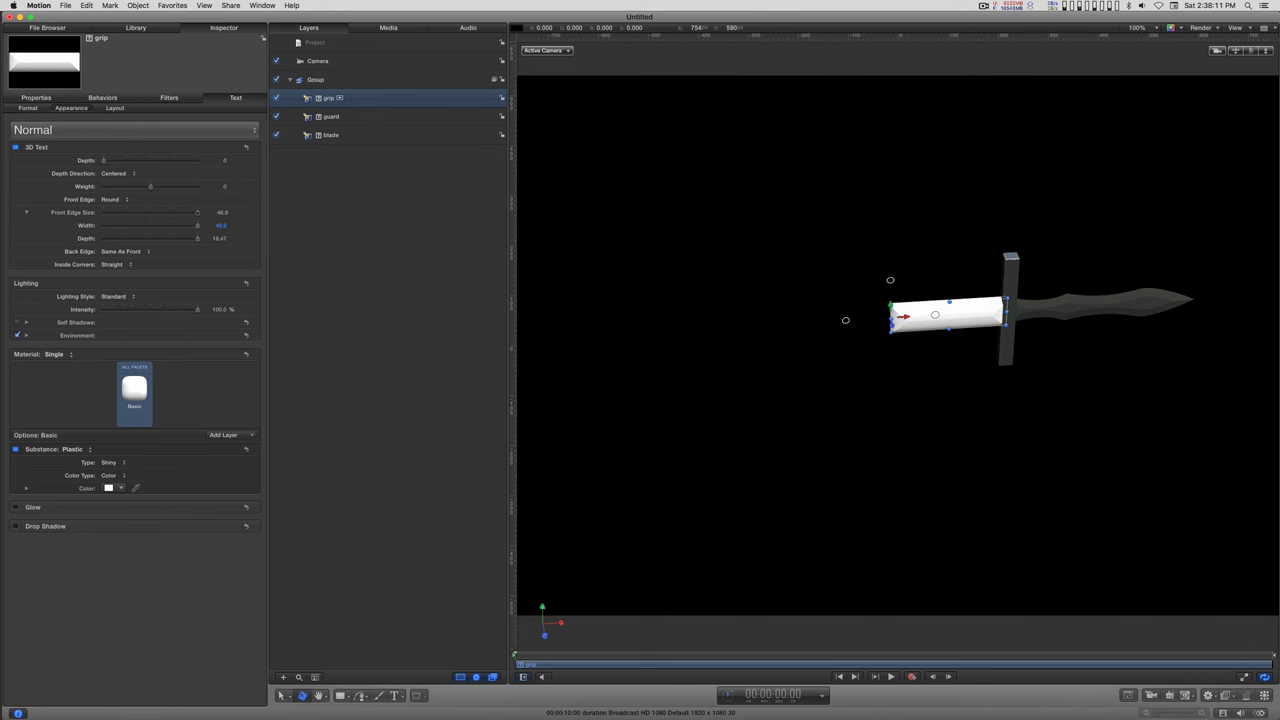